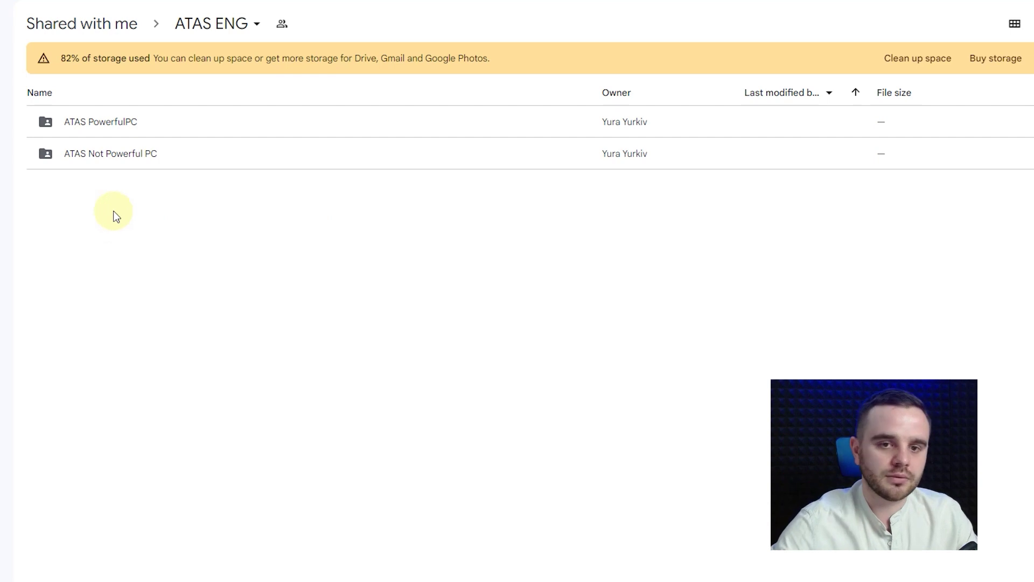
# - Open the ATAS Not Powerful PC shared folder and download all five of its workspace and chart template files together
pyautogui.doubleClick(134, 152)
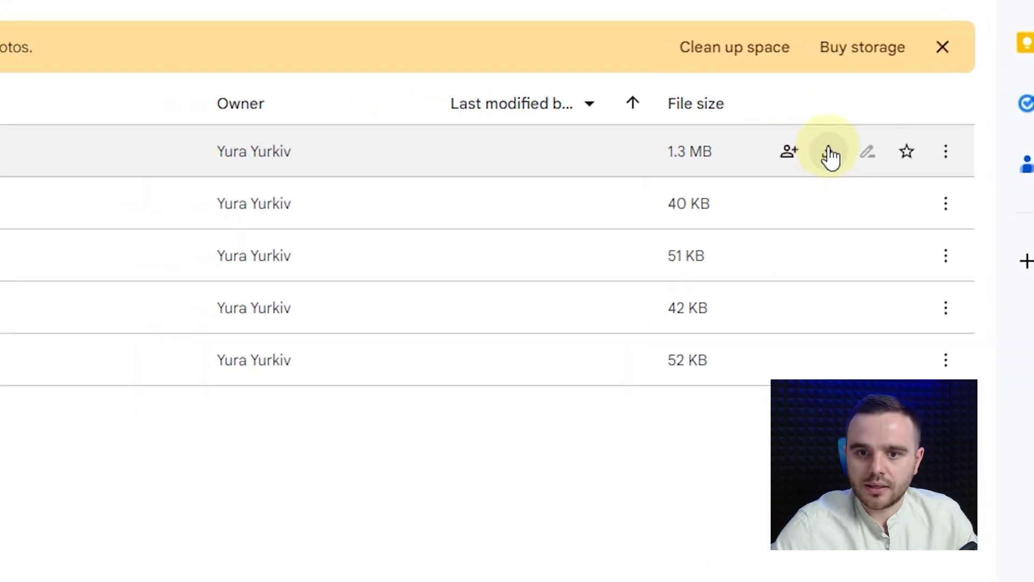
pyautogui.moveTo(151, 472); pyautogui.dragTo(193, 113)
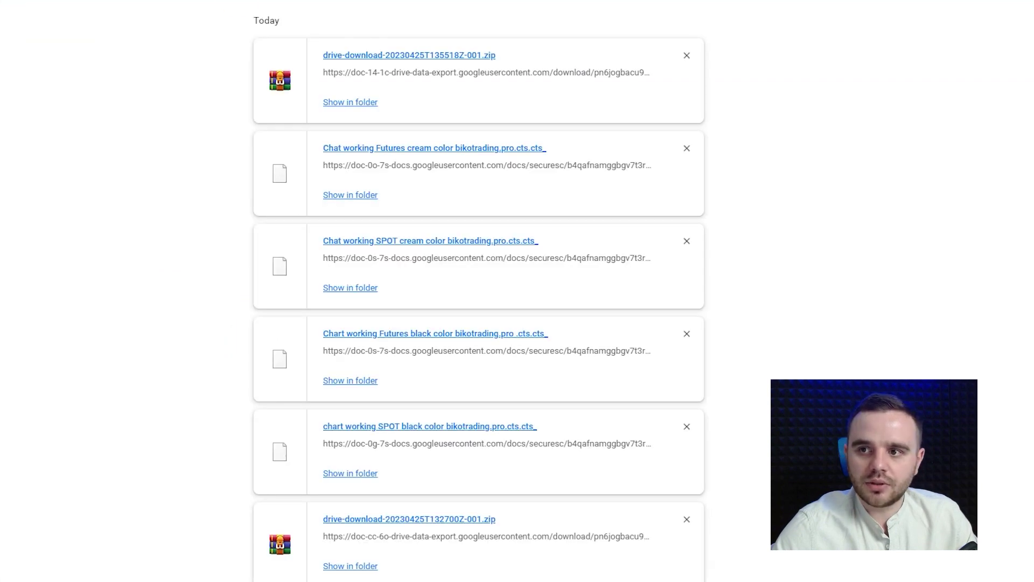
pyautogui.moveTo(326, 16); pyautogui.dragTo(214, 9)
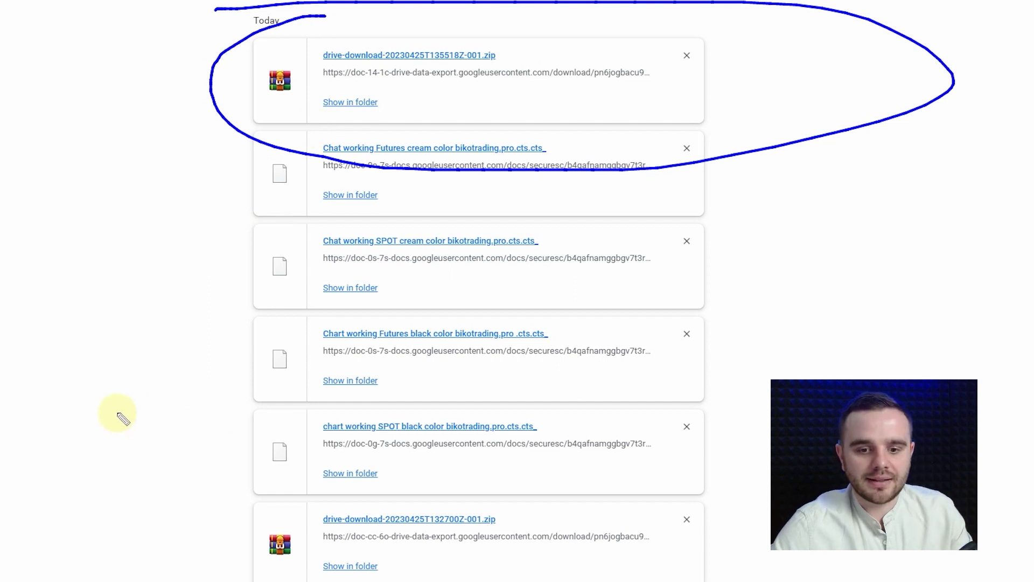
pyautogui.press('Escape')
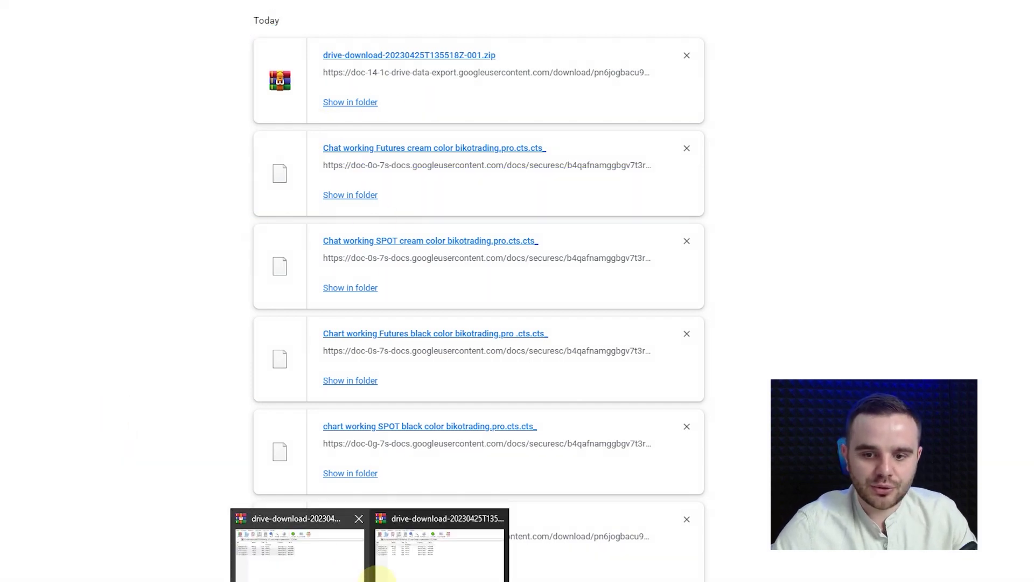
# - Review the contents of the downloaded archive drive-download-20230425T135518Z-001.zip, then close the archive windows
pyautogui.click(302, 575)
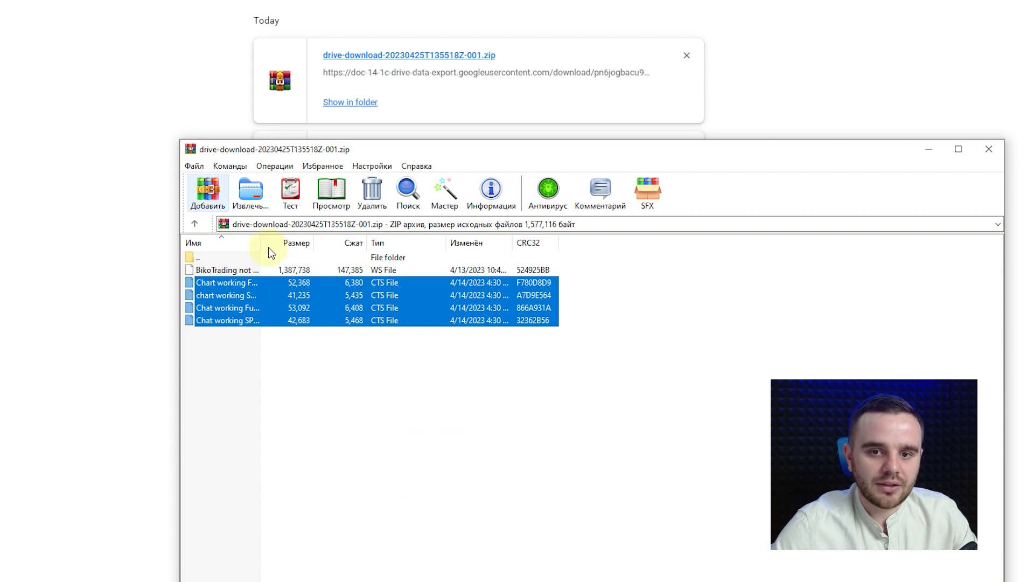
pyautogui.click(421, 483)
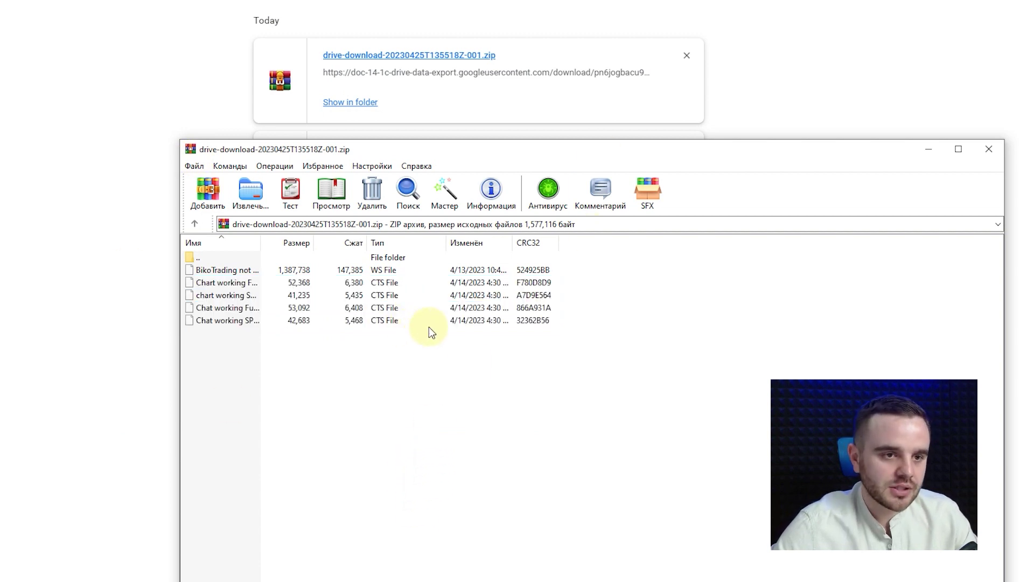
pyautogui.click(989, 151)
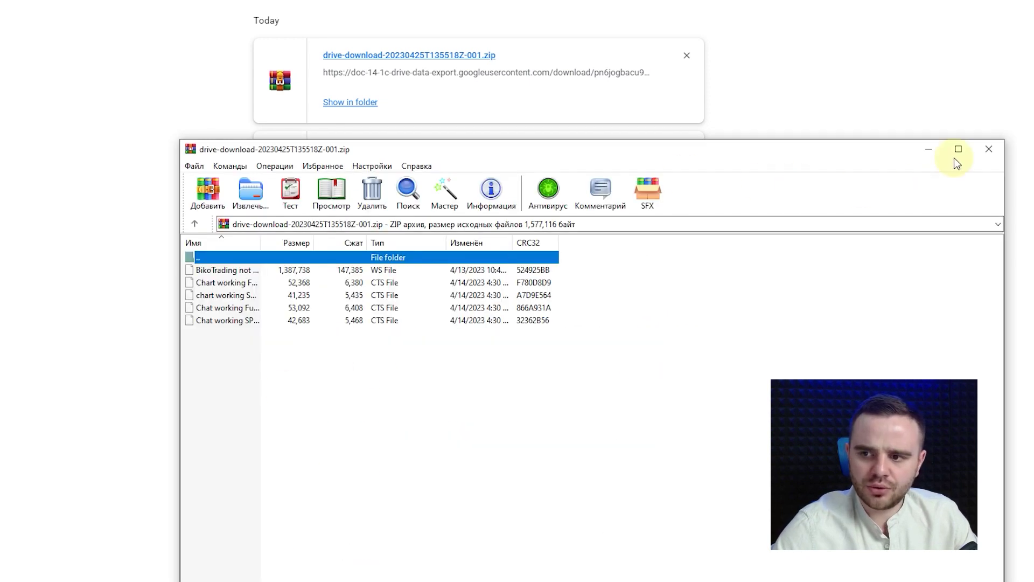
pyautogui.click(983, 152)
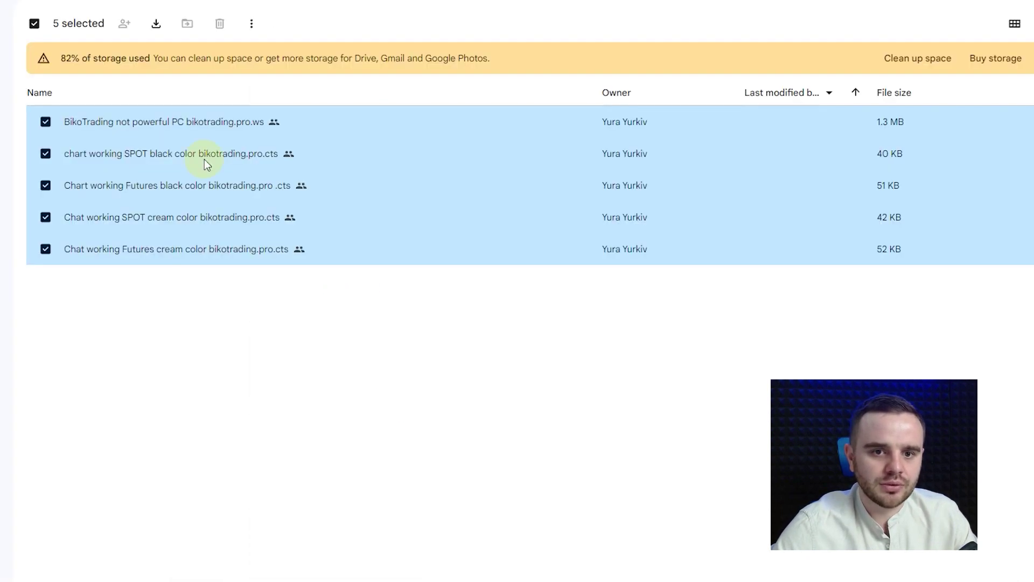
# - Clear the file selection, switch to ATAS and connect with the BikoTrading workspace using the remembered credentials
pyautogui.click(131, 380)
pyautogui.click(46, 186)
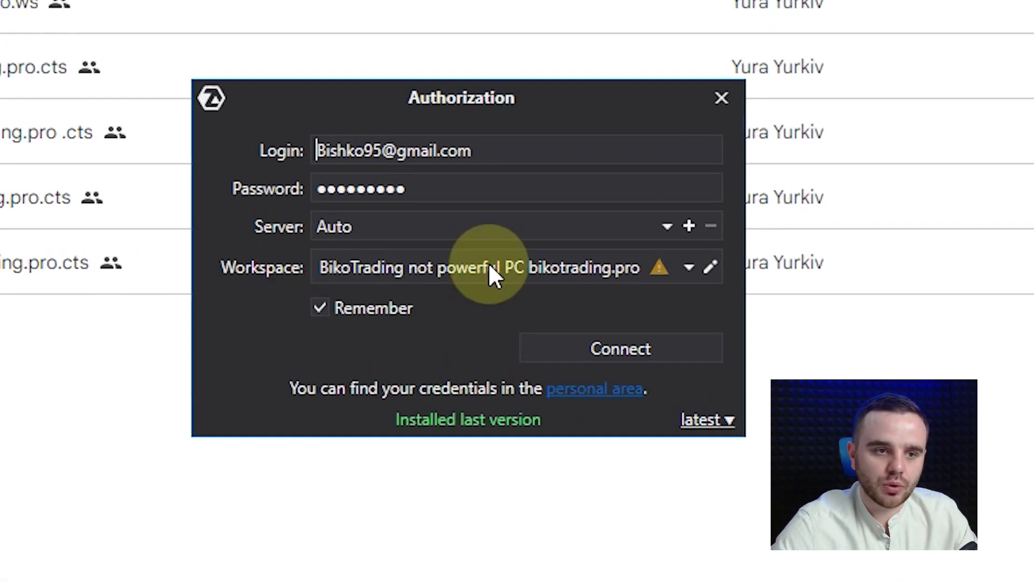
pyautogui.click(687, 269)
pyautogui.click(326, 491)
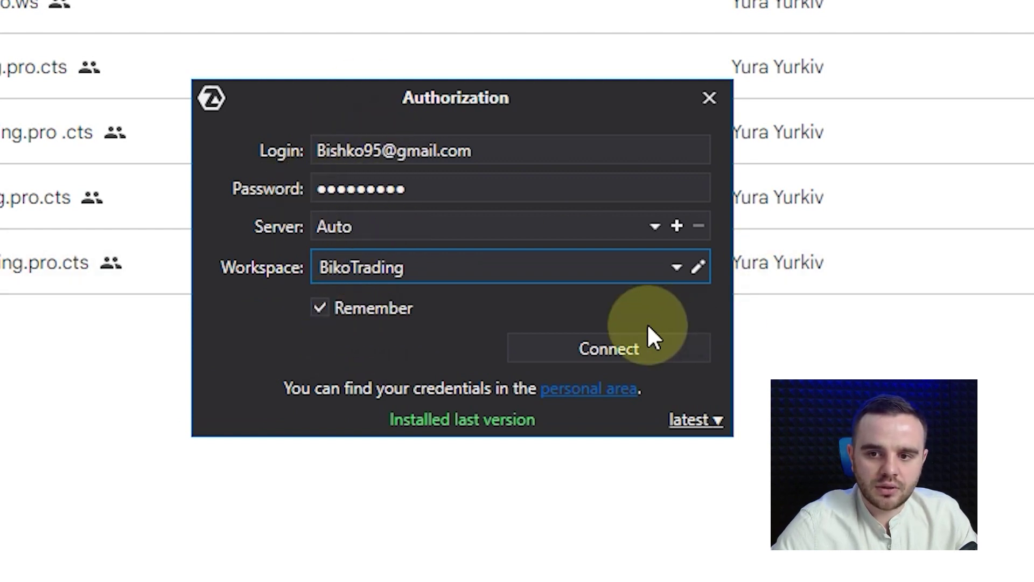
pyautogui.click(583, 351)
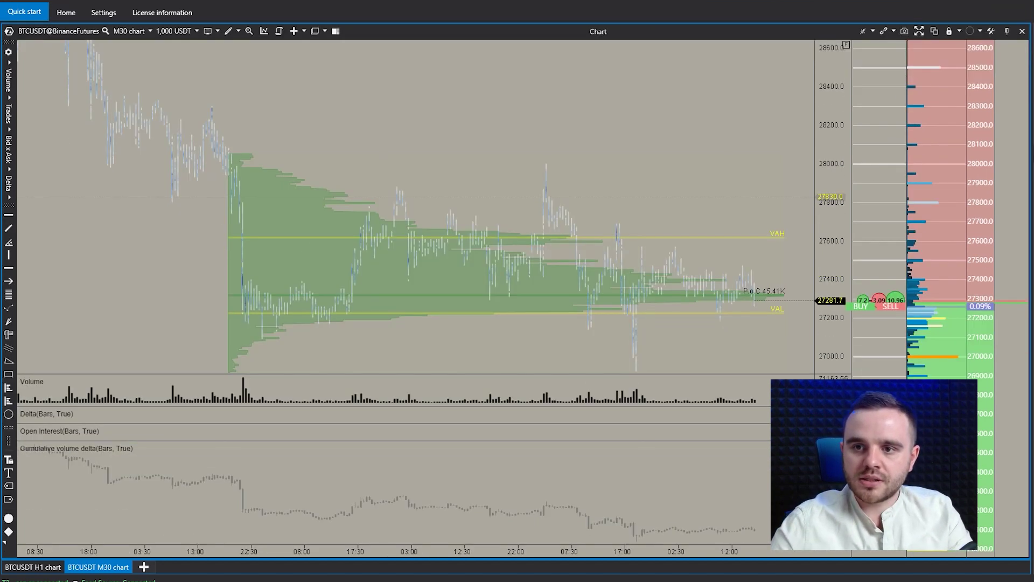
# - Open the workspace management window from the application's settings
pyautogui.moveTo(553, 196); pyautogui.dragTo(381, 212)
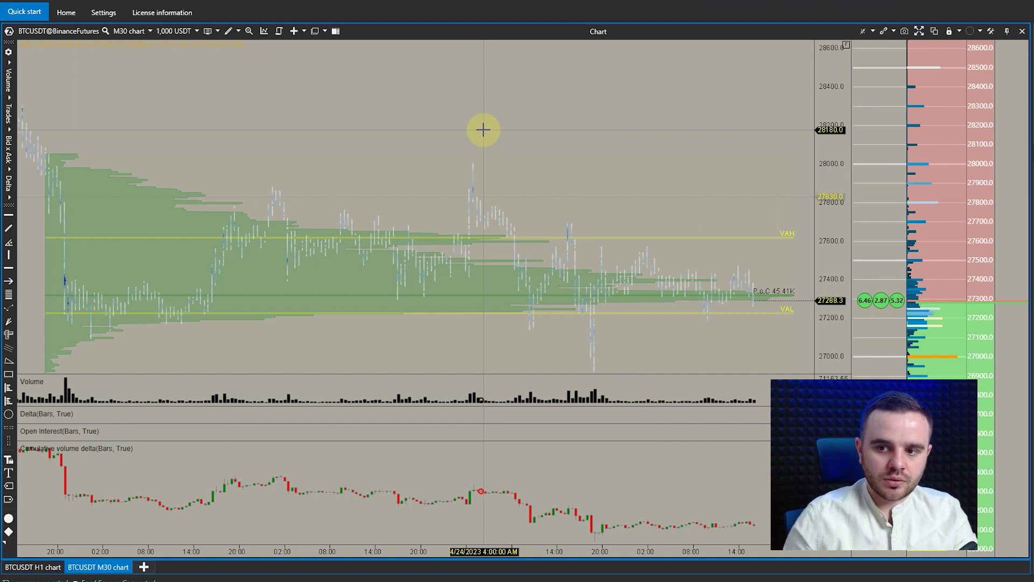
pyautogui.scroll(3, 565, 131)
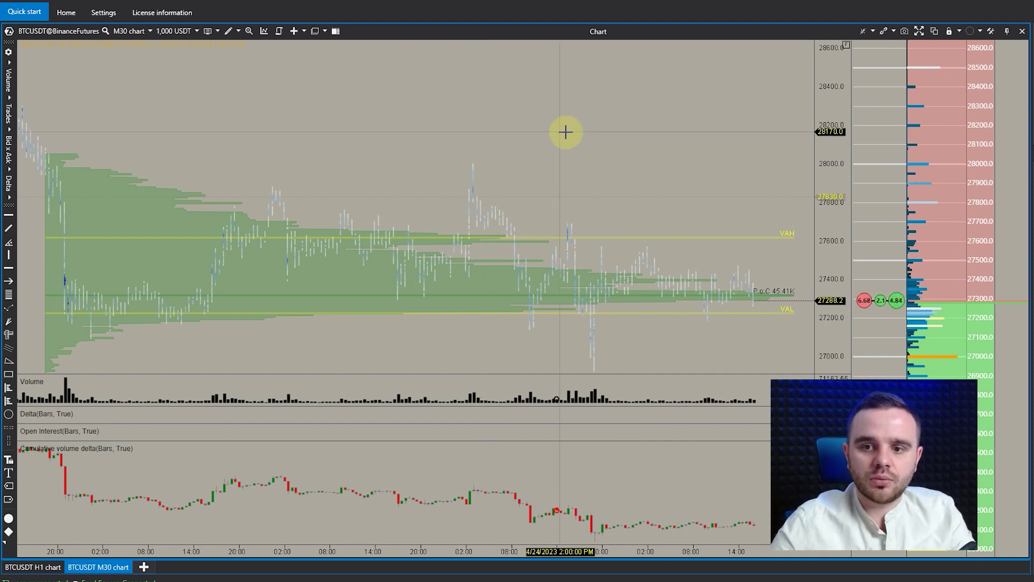
pyautogui.scroll(-2, 621, 168)
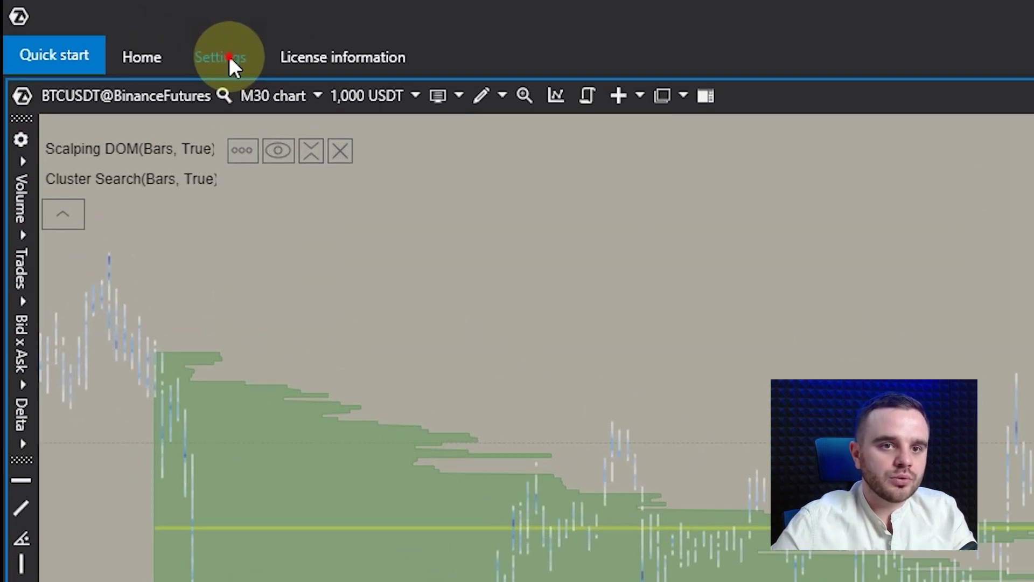
pyautogui.click(125, 19)
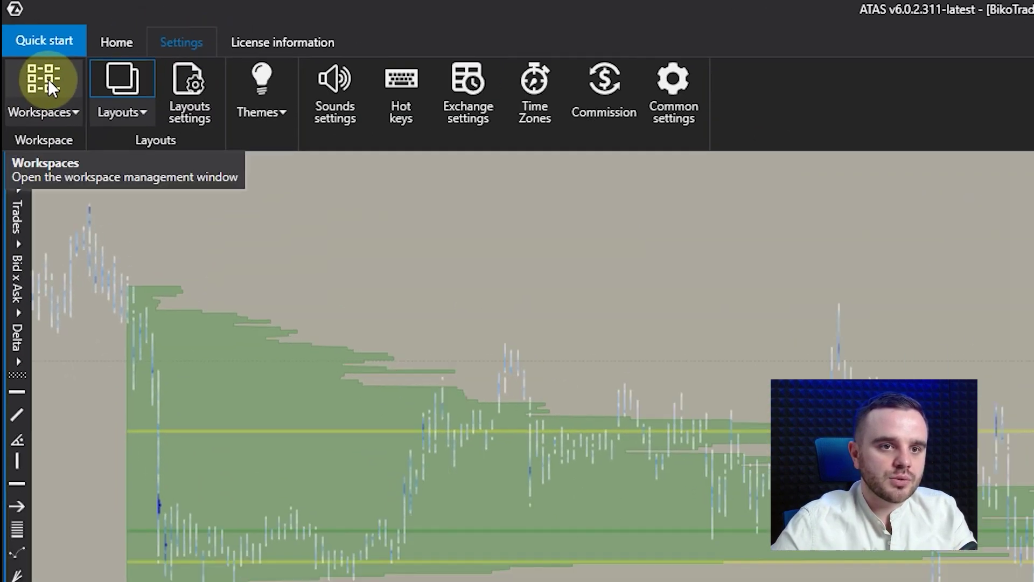
pyautogui.click(53, 105)
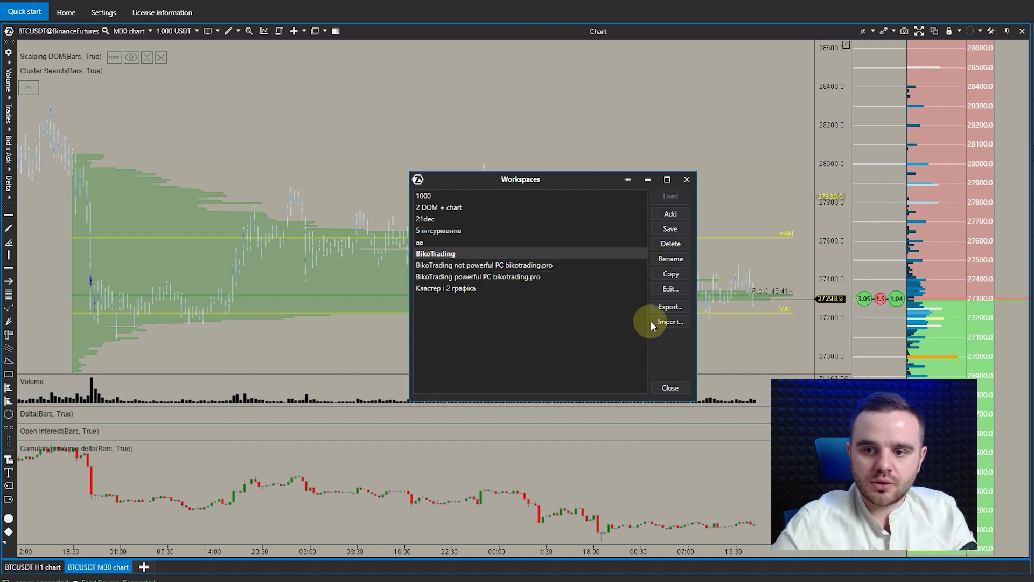
# - Try to import BikoTrading not powerful PC bikotrading.pro.ws from Downloads as a new workspace, adding 00 after "powerful" in its name
pyautogui.click(671, 321)
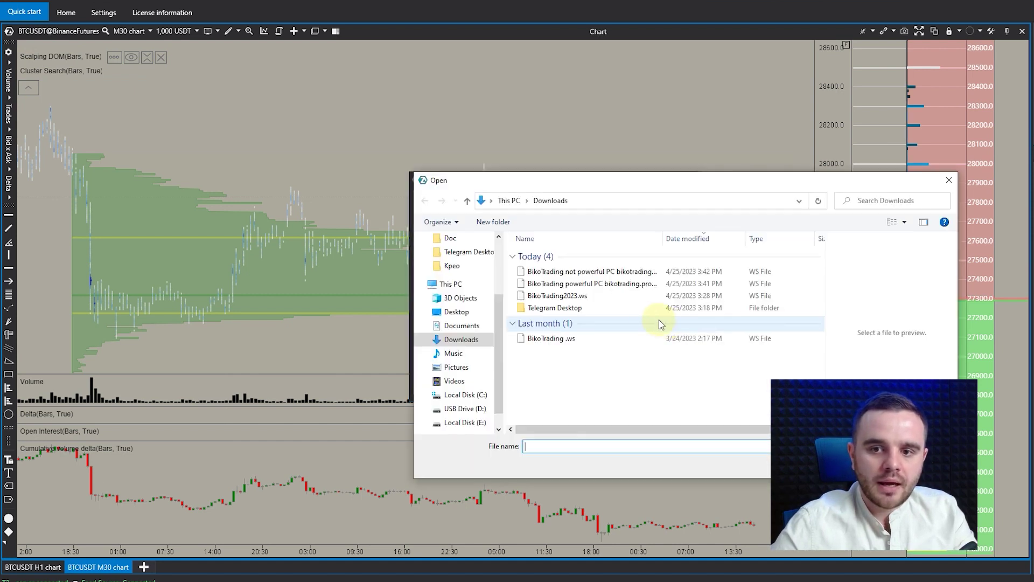
pyautogui.click(600, 273)
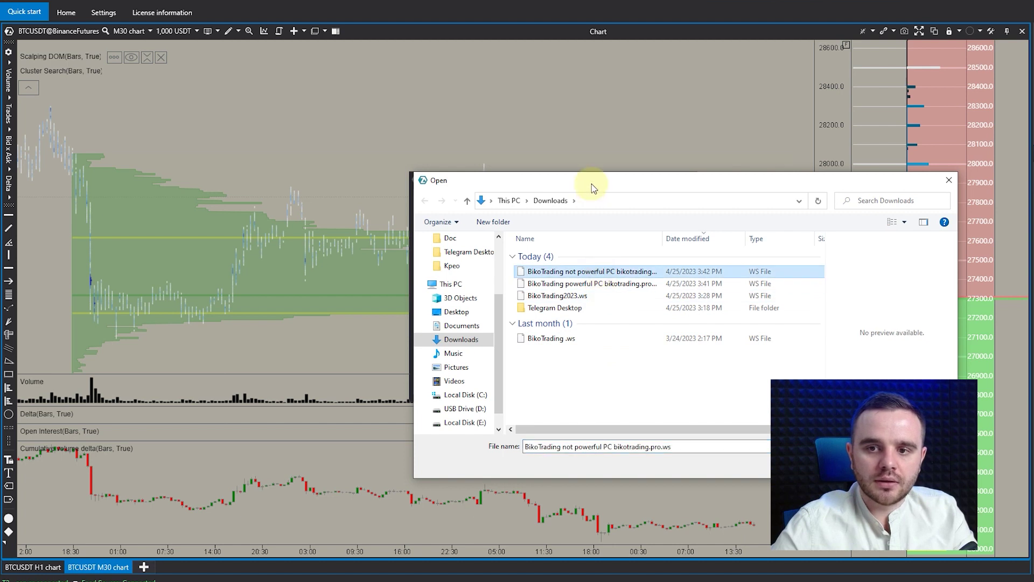
pyautogui.moveTo(593, 186); pyautogui.dragTo(436, 146)
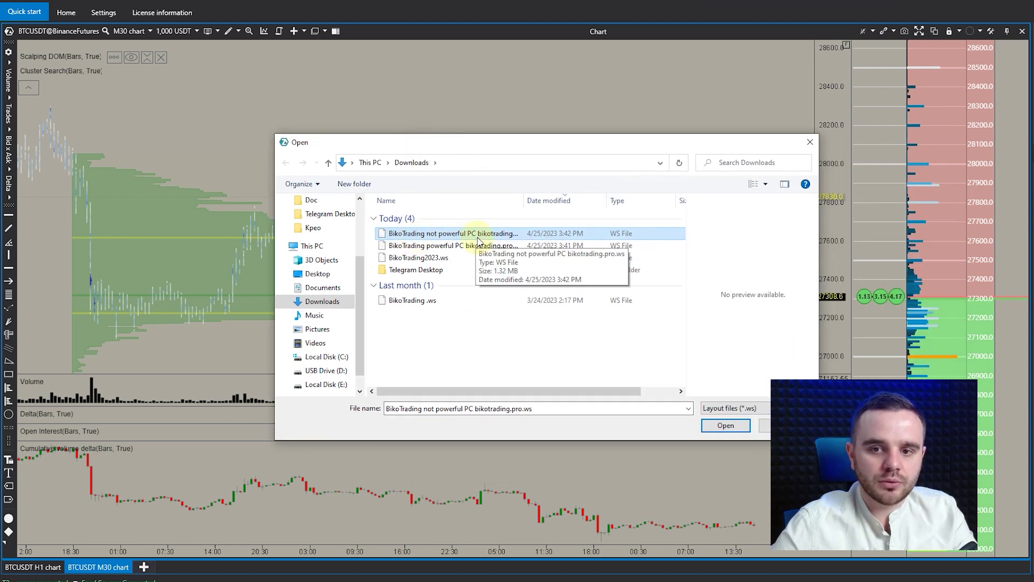
pyautogui.click(725, 426)
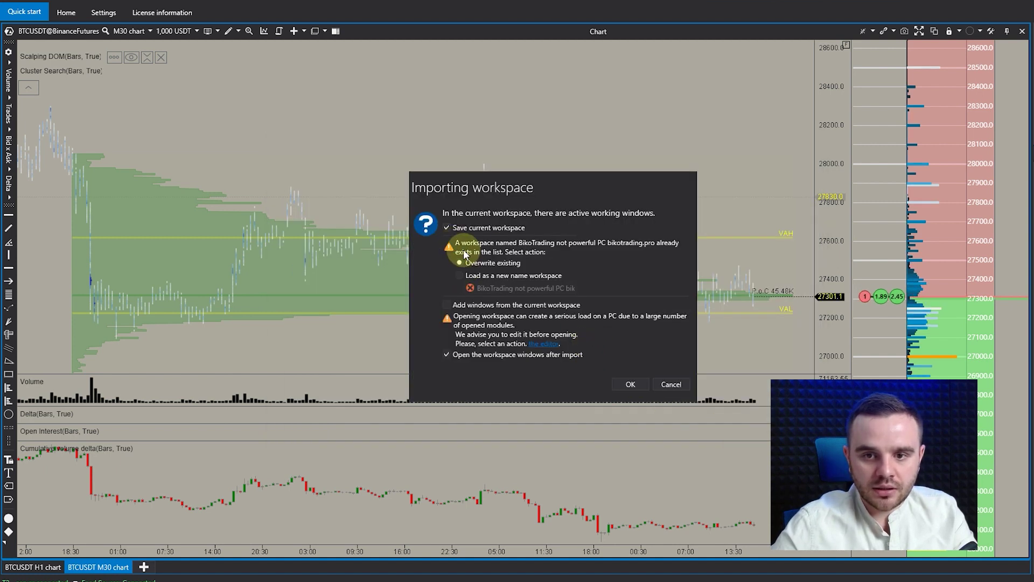
pyautogui.click(474, 274)
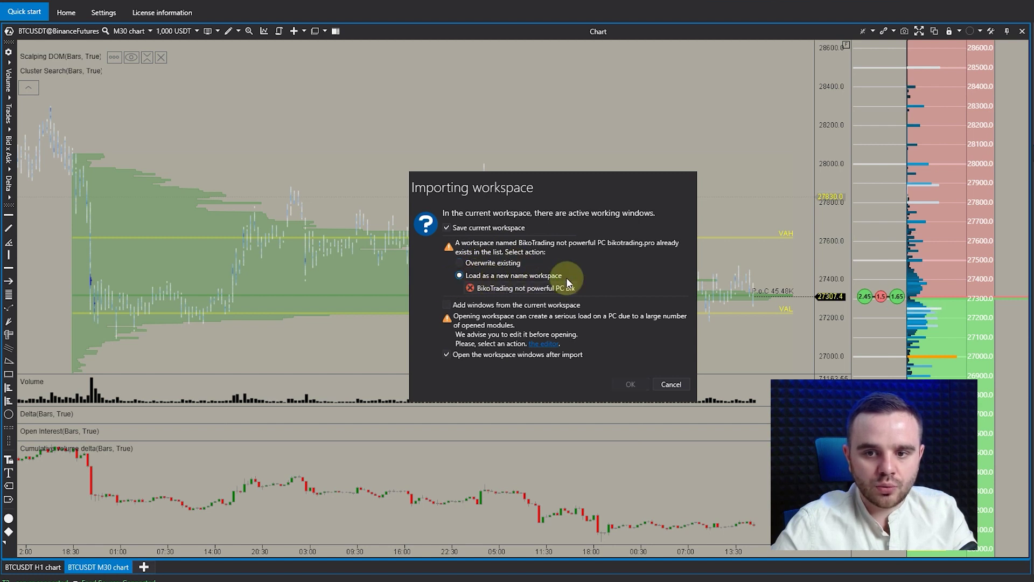
pyautogui.click(554, 288)
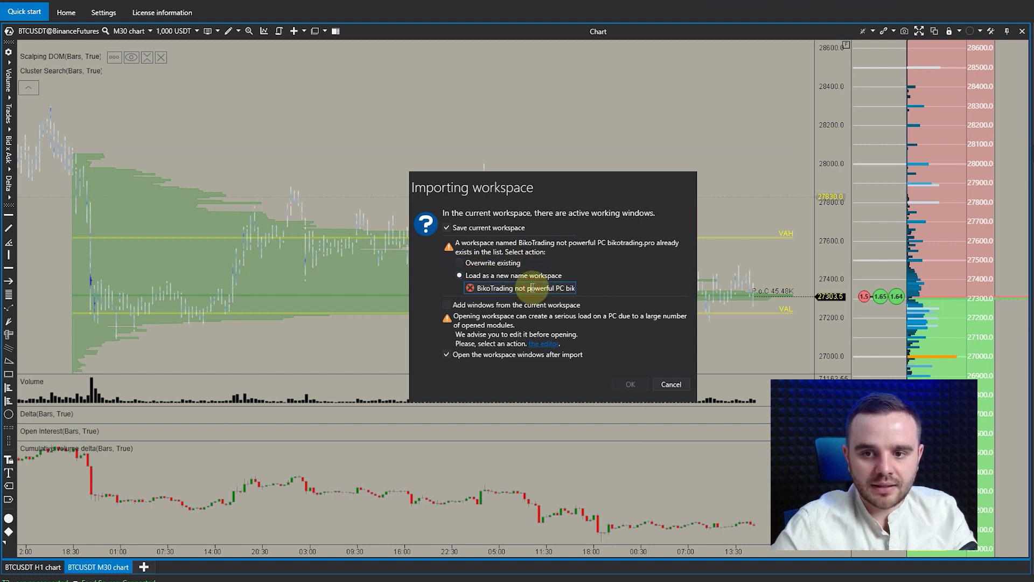
pyautogui.write('00')
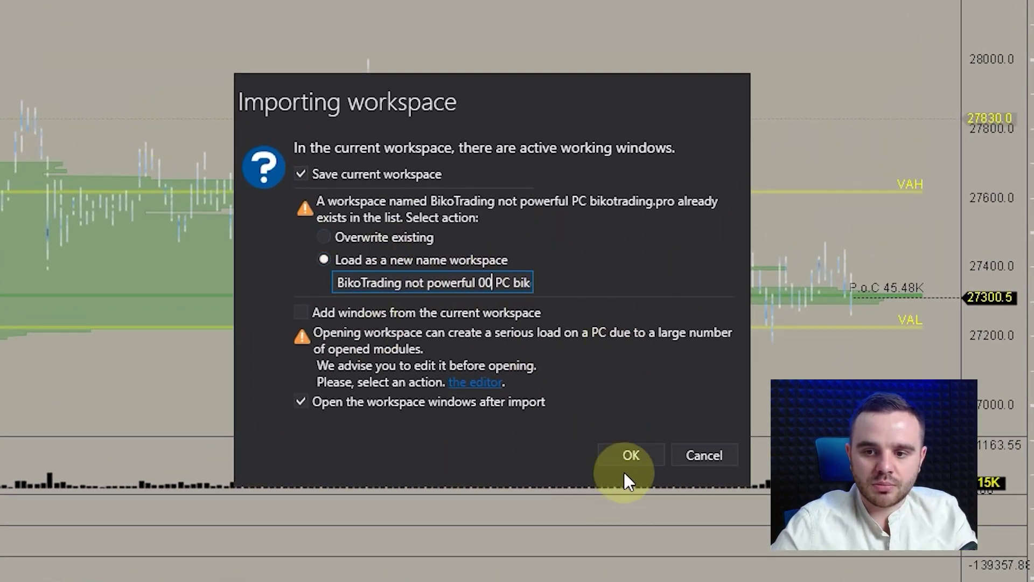
pyautogui.click(712, 459)
# - Load the existing workspace BikoTrading not powerful PC bikotrading.pro from the workspace list
pyautogui.click(418, 265)
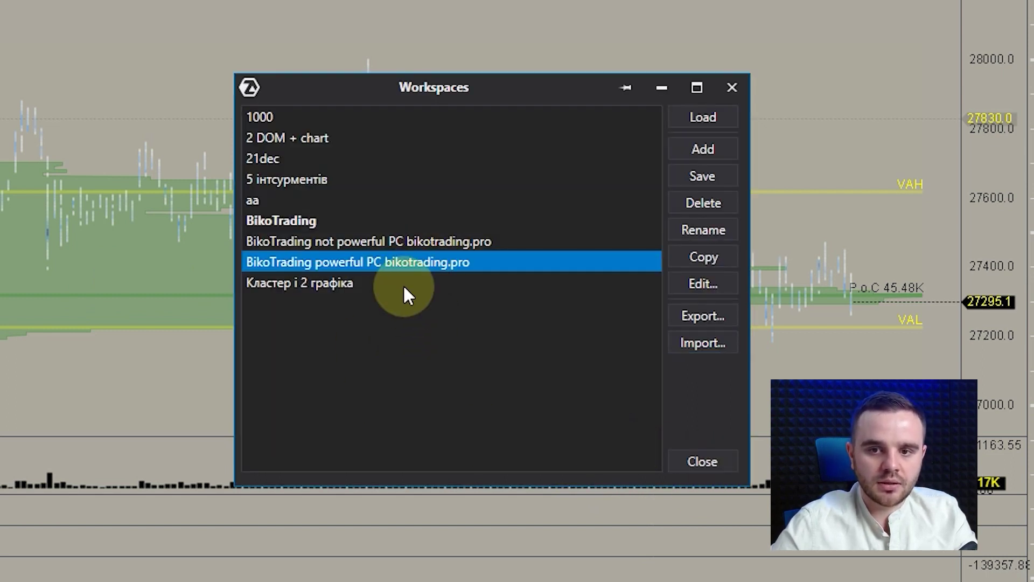
pyautogui.click(331, 240)
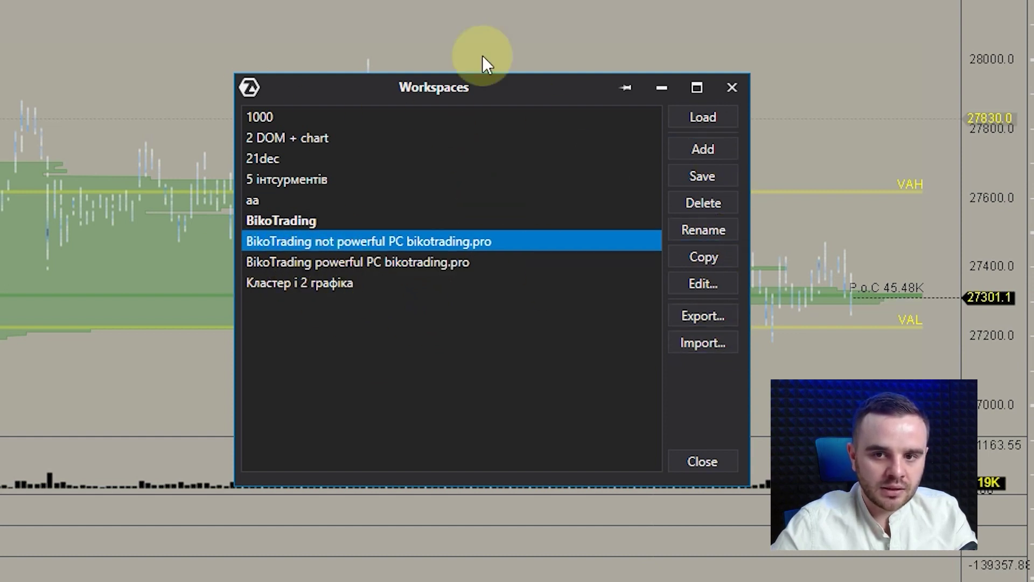
pyautogui.click(703, 118)
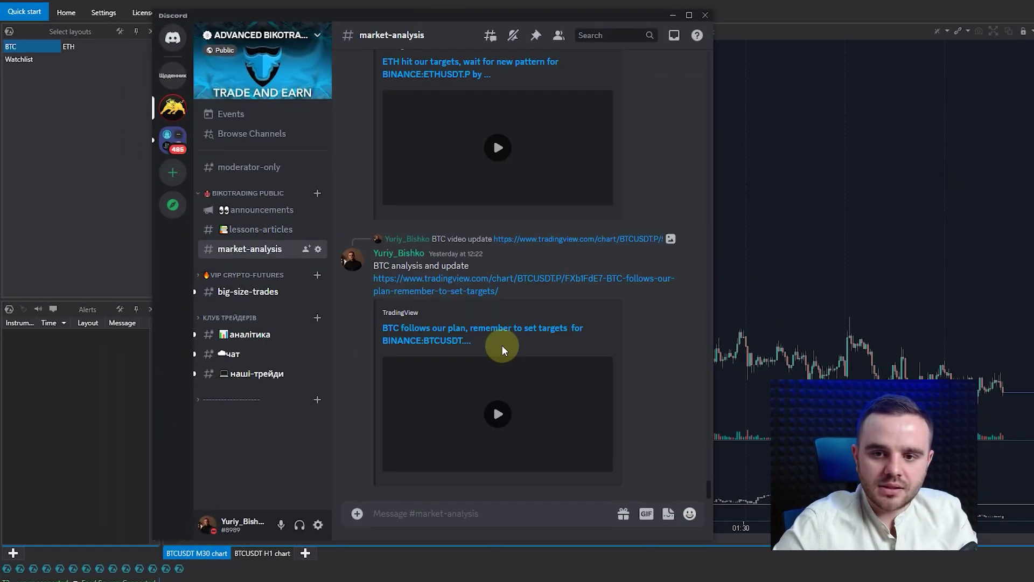
# - Browse the lessons-articles, announcements and big-size-trades channels in Discord, expand the VIP CRYPTO-FUTURES category, and minimize Discord
pyautogui.click(245, 229)
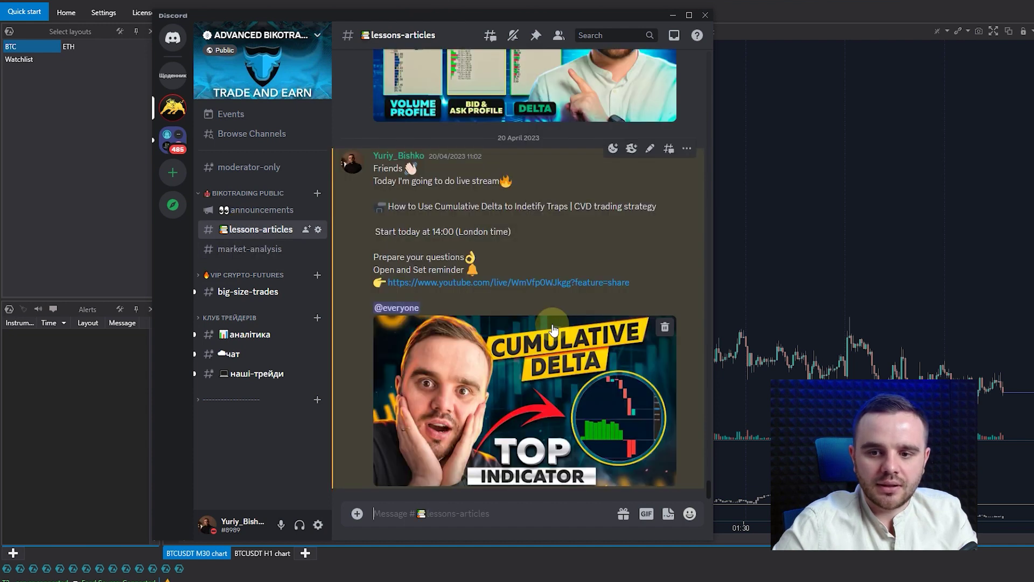
pyautogui.scroll(10, 554, 329)
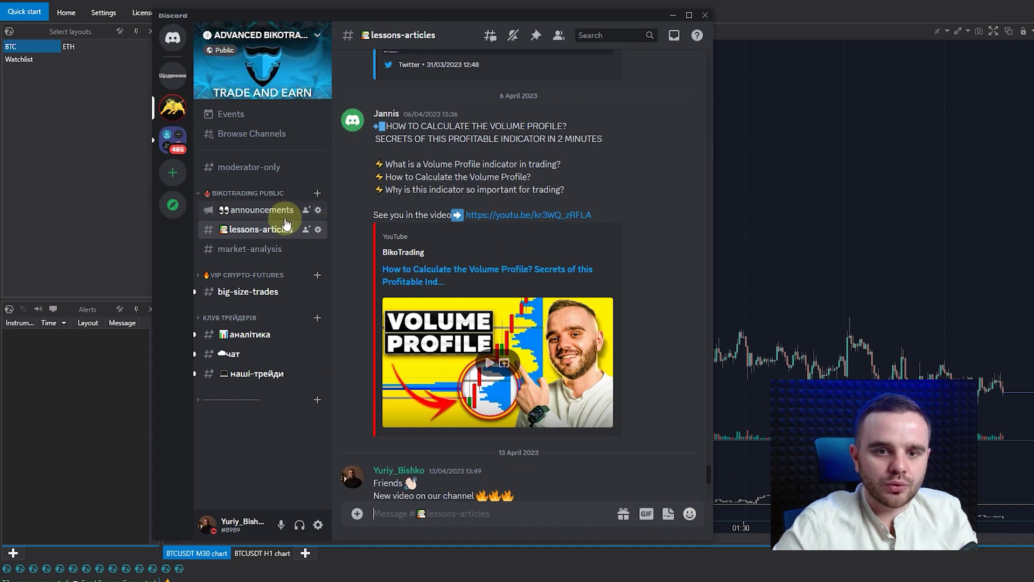
pyautogui.click(247, 213)
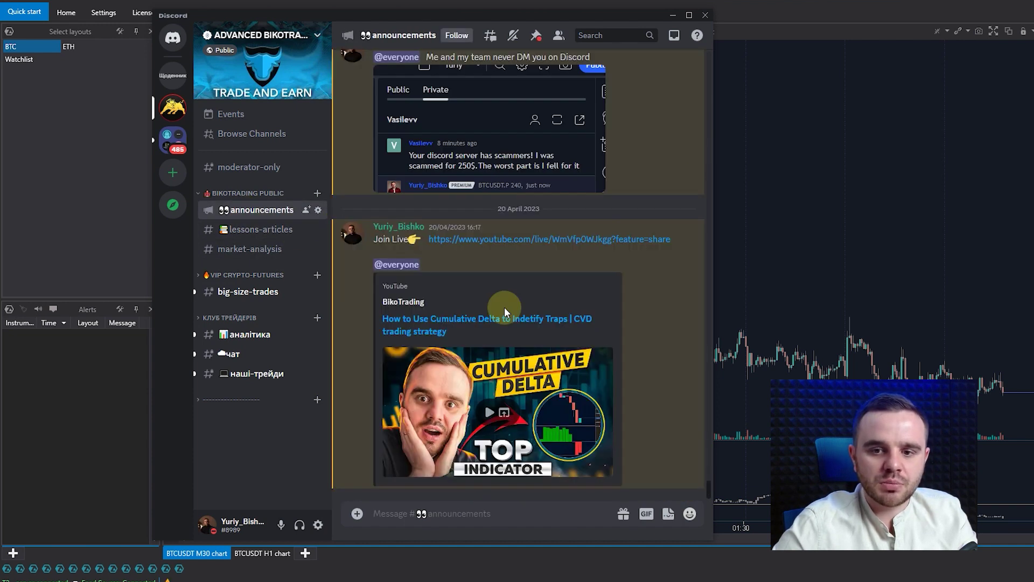
pyautogui.scroll(5, 485, 403)
pyautogui.click(247, 292)
pyautogui.click(245, 275)
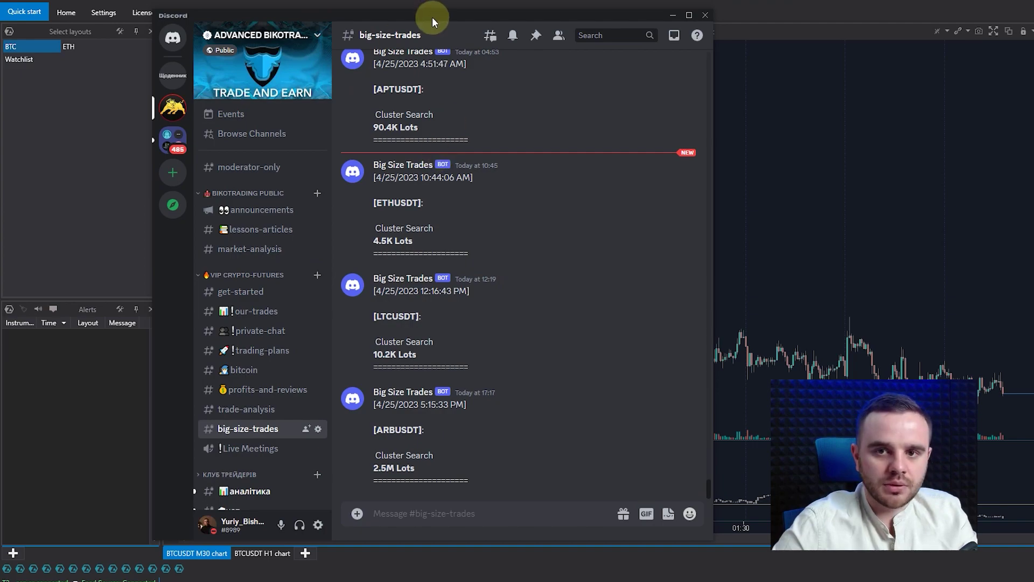
pyautogui.press('super+Down')
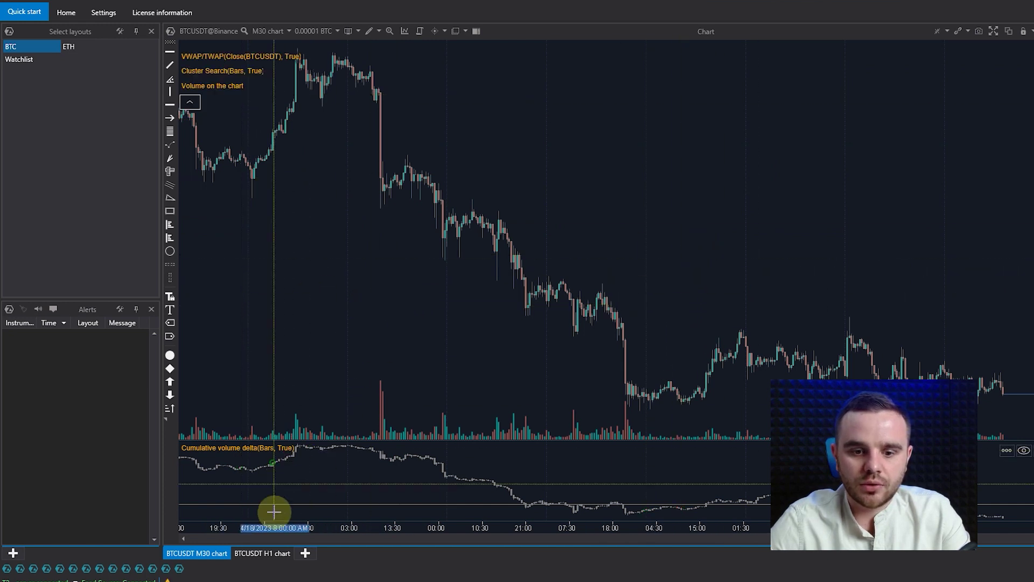
# - View the BTCUSDT H1 chart with its price bars in view, then switch to the ETH layout
pyautogui.click(269, 553)
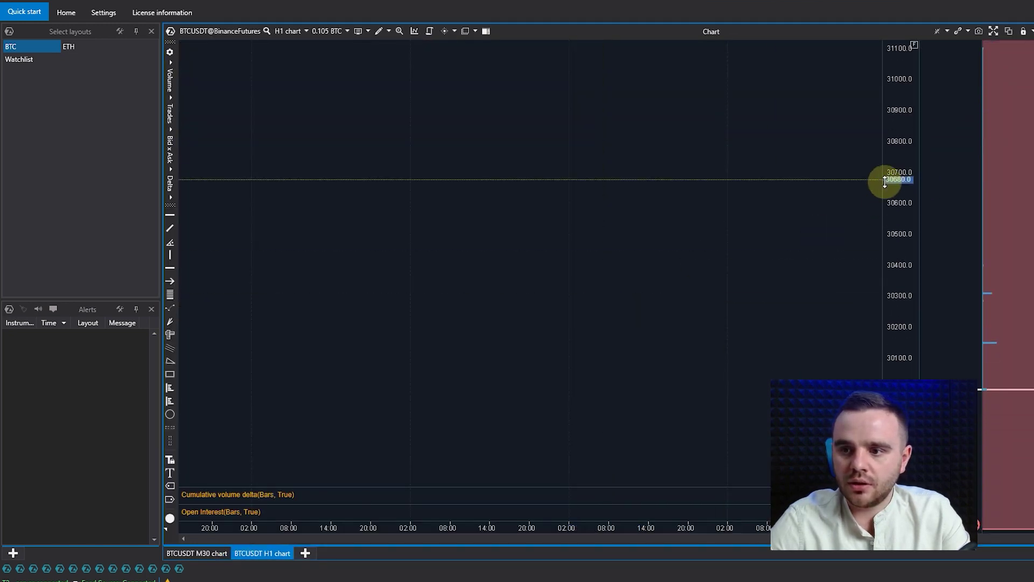
pyautogui.scroll(-5, 884, 182)
pyautogui.scroll(-3, 731, 268)
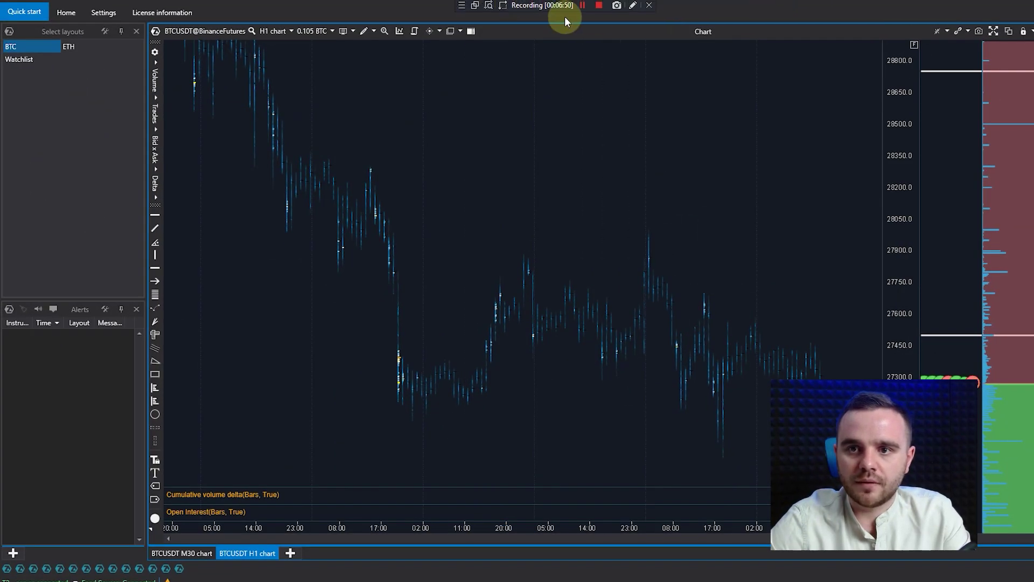
pyautogui.moveTo(9, 79); pyautogui.dragTo(88, 49)
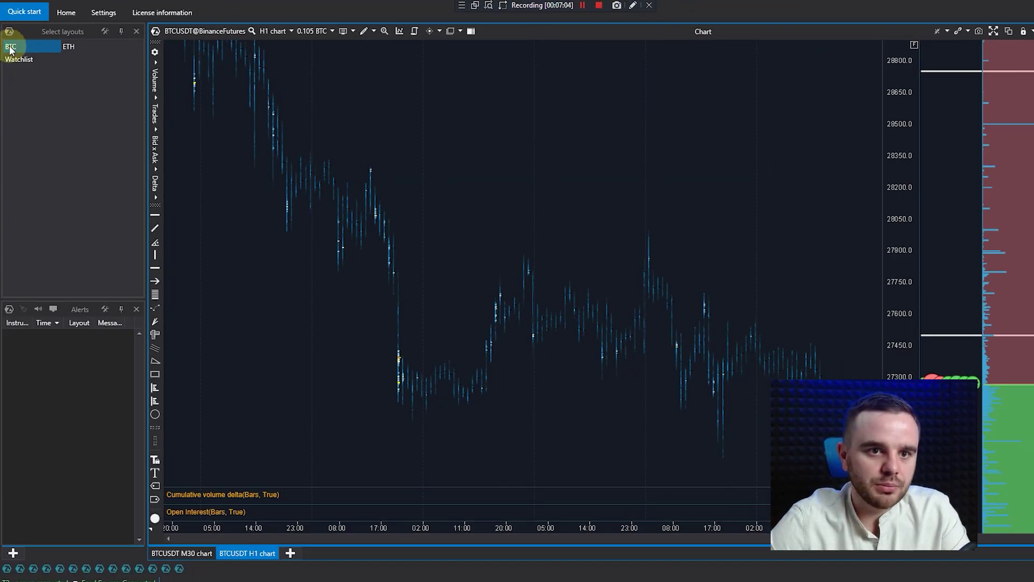
pyautogui.click(80, 45)
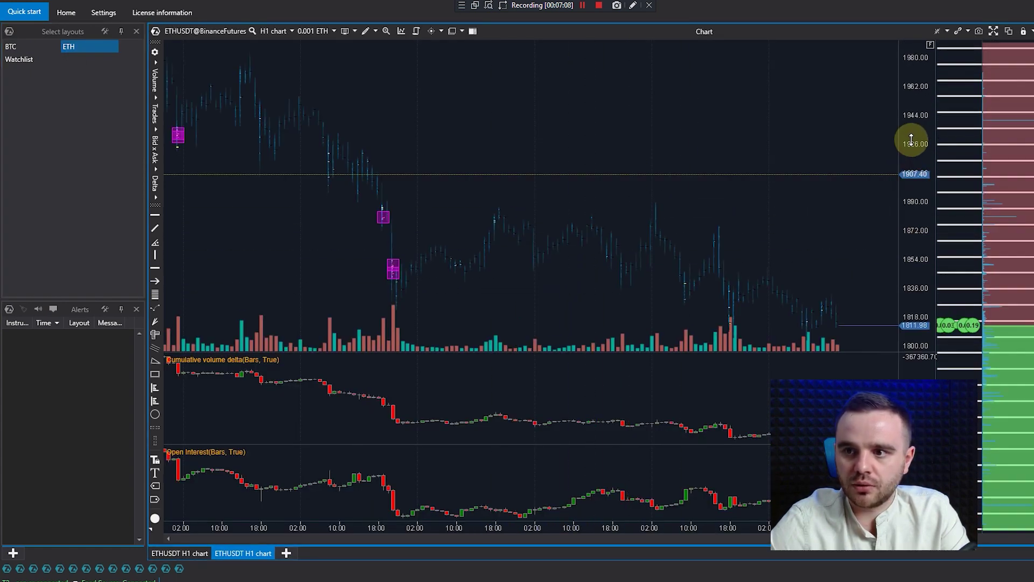
# - View the Watchlist layout with its APTUSDT M30 chart, then return to the BTC layout's BTCUSDT H1 chart
pyautogui.click(28, 59)
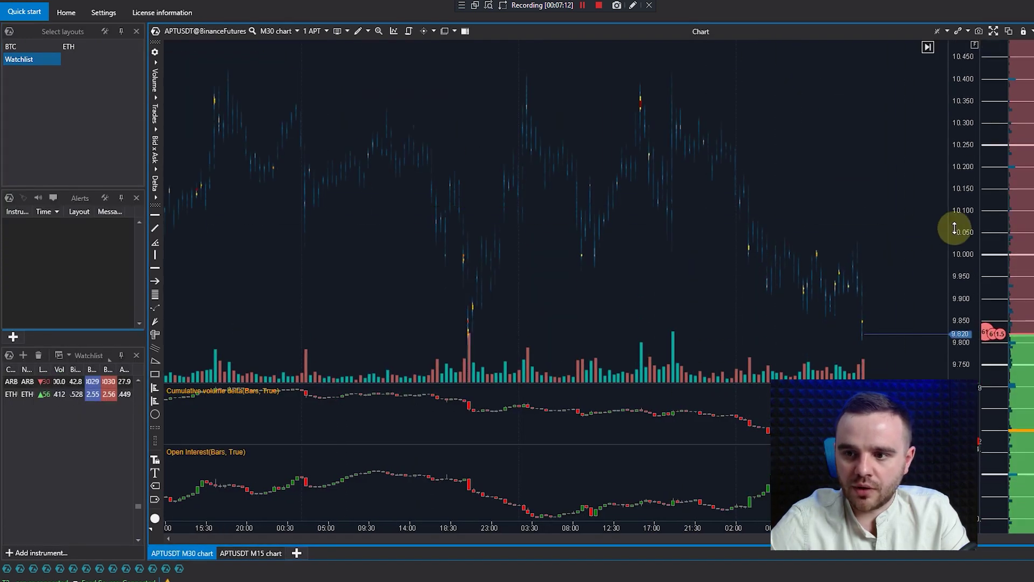
pyautogui.scroll(-2, 915, 215)
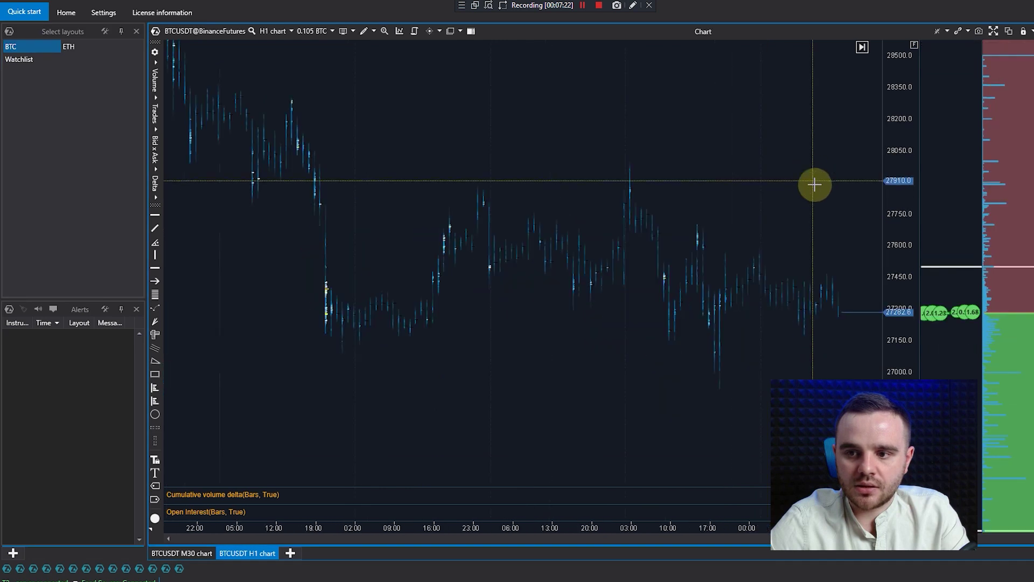
pyautogui.scroll(-1, 623, 215)
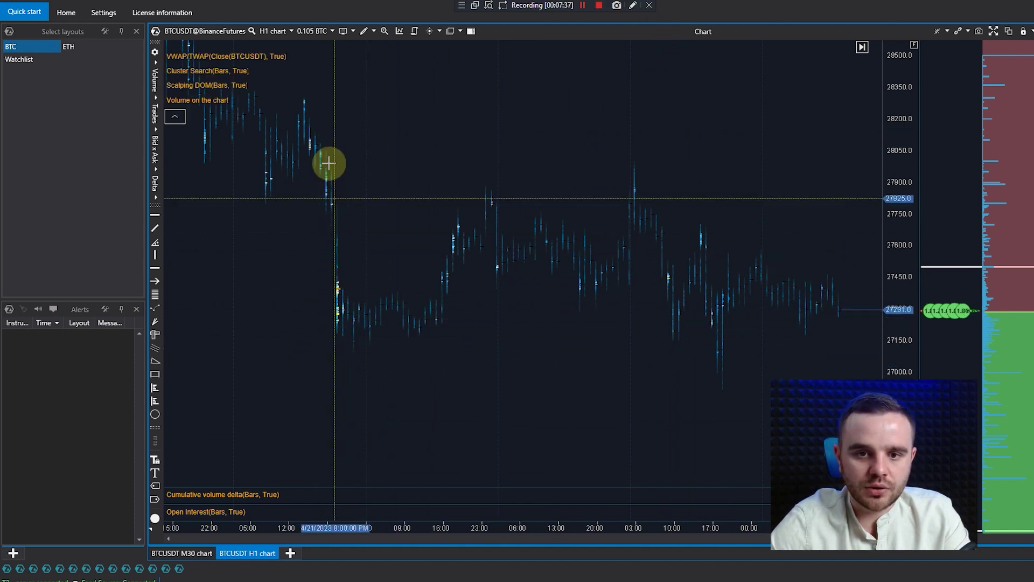
# - Switch the BTCUSDT H1 chart's display mode to candlesticks, then back to volume clusters
pyautogui.click(340, 31)
pyautogui.click(369, 46)
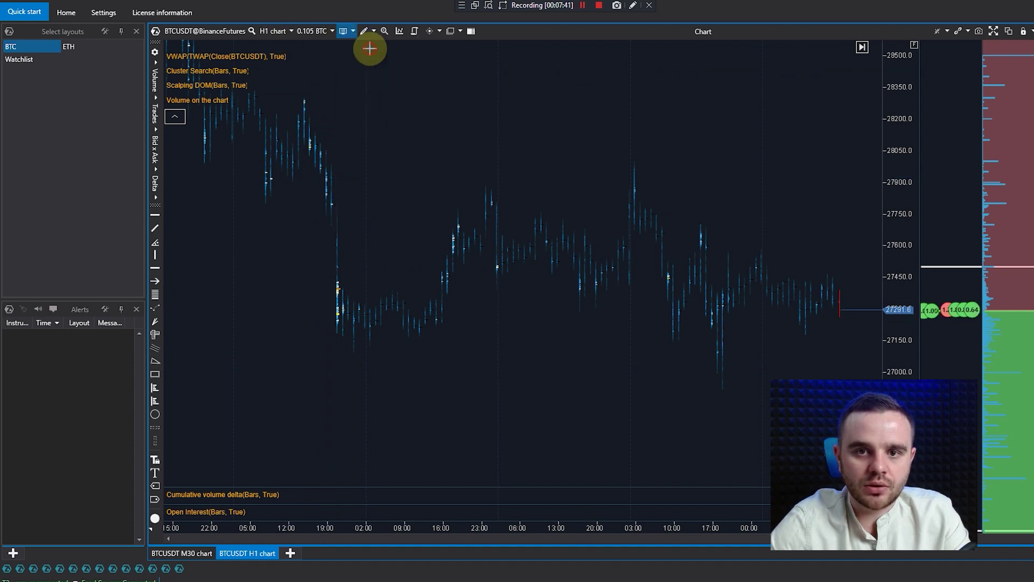
pyautogui.click(344, 31)
pyautogui.click(368, 61)
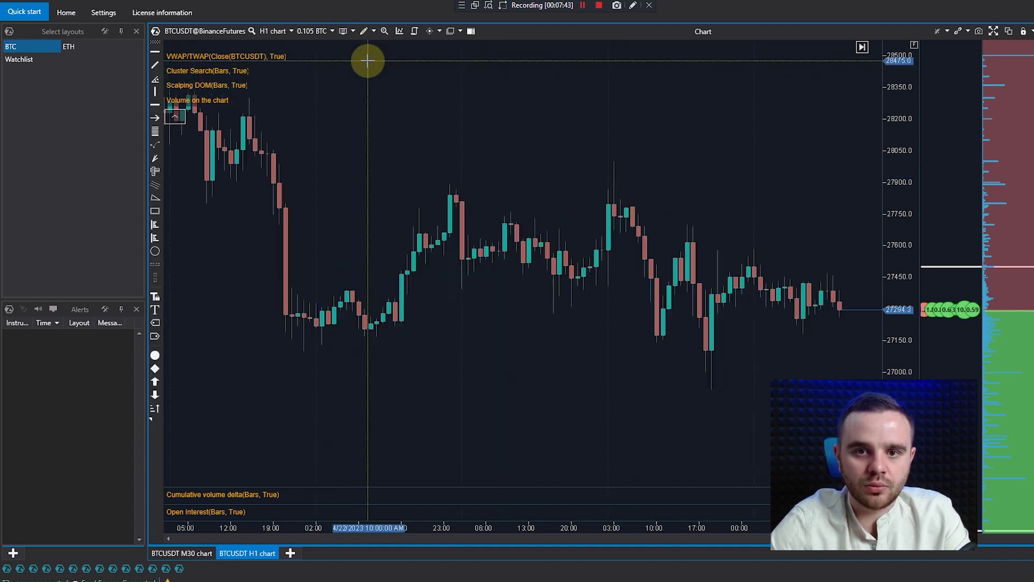
pyautogui.click(351, 31)
pyautogui.click(370, 97)
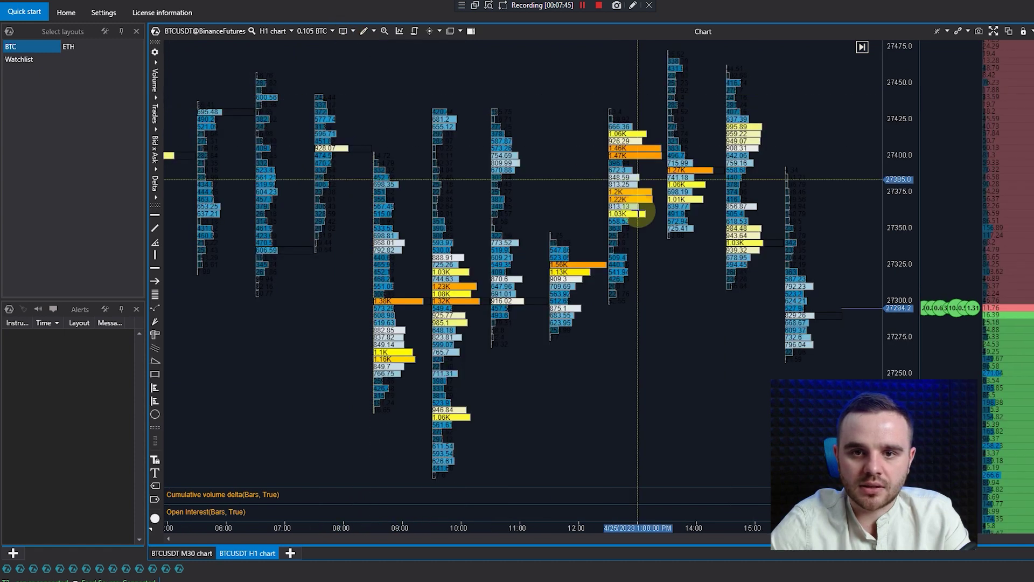
pyautogui.scroll(-5, 432, 224)
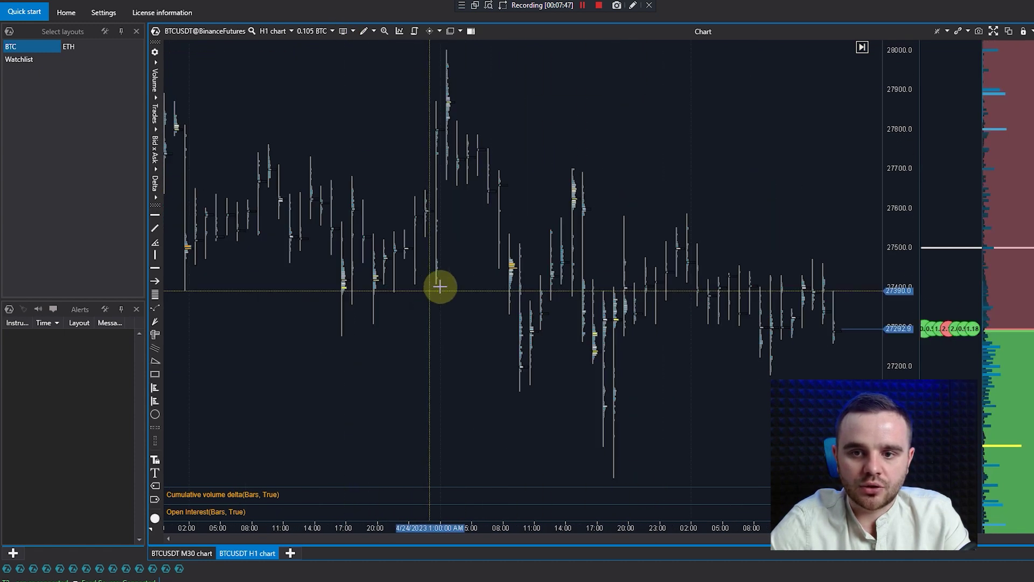
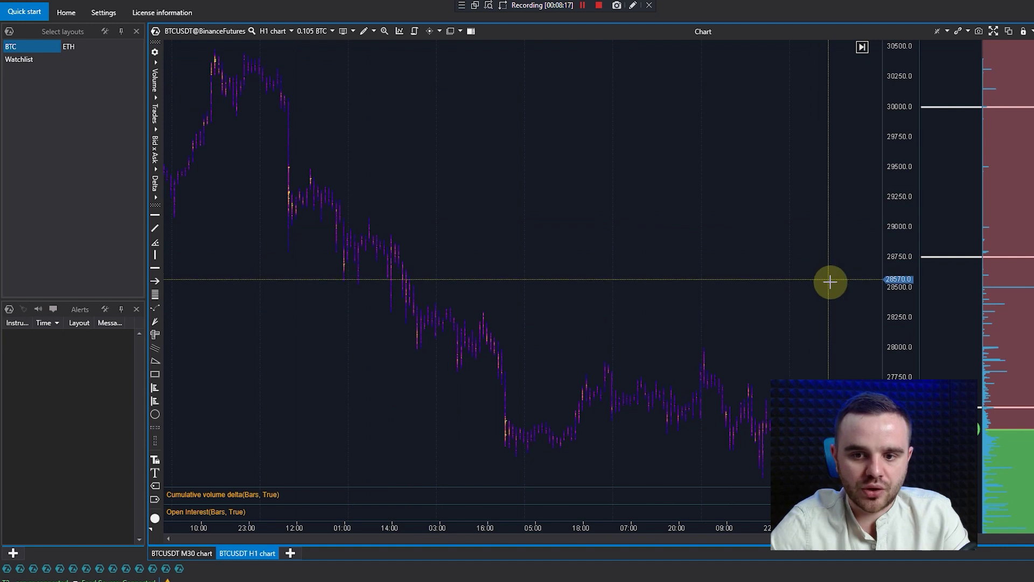
# - Set the cluster heatmap to the dark blue-white-yellow-red gradient and its upper cut-off to about 29%
pyautogui.scroll(-5, 646, 240)
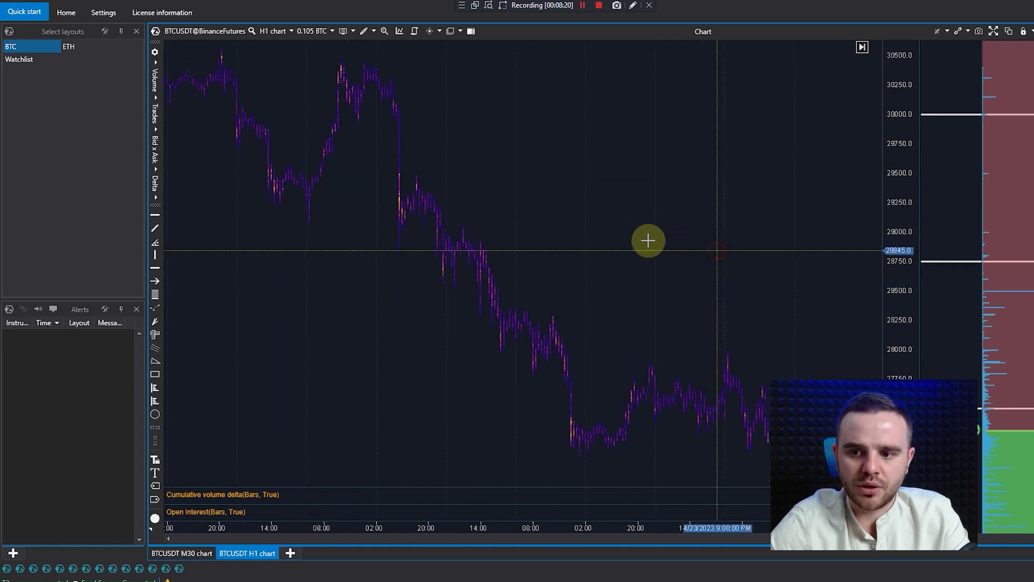
pyautogui.moveTo(156, 46)
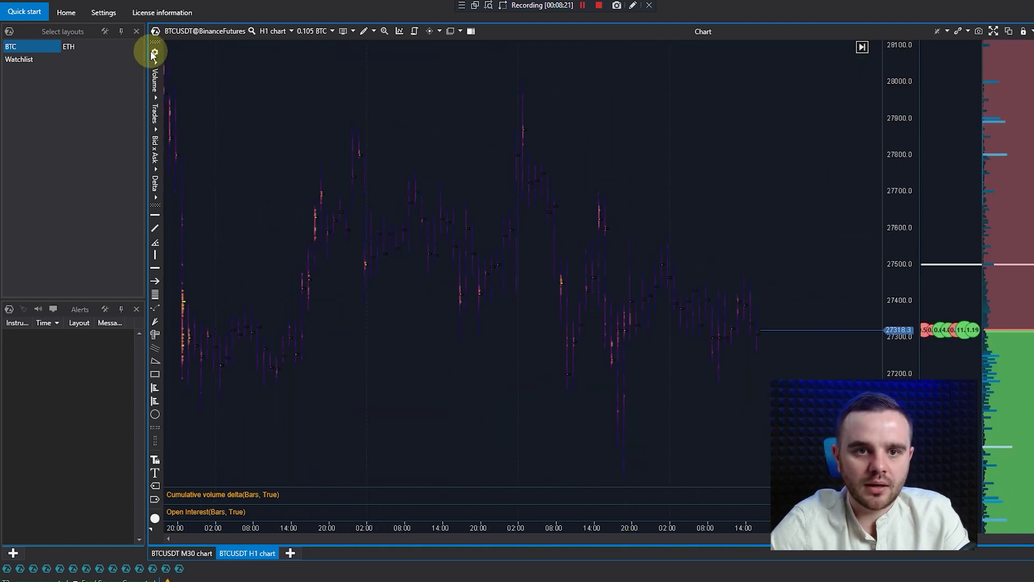
pyautogui.doubleClick(596, 242)
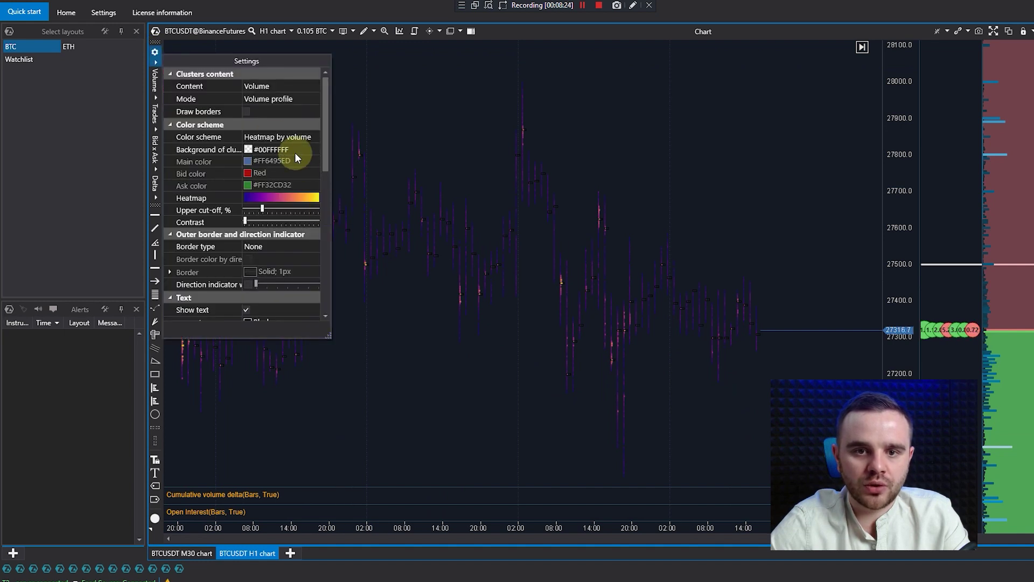
pyautogui.click(257, 202)
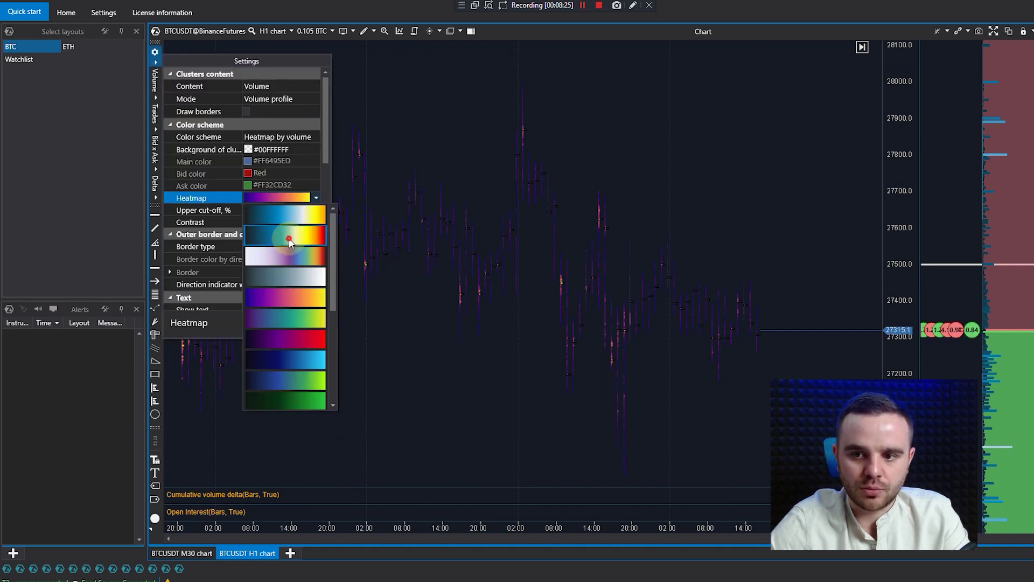
pyautogui.click(290, 237)
pyautogui.click(269, 209)
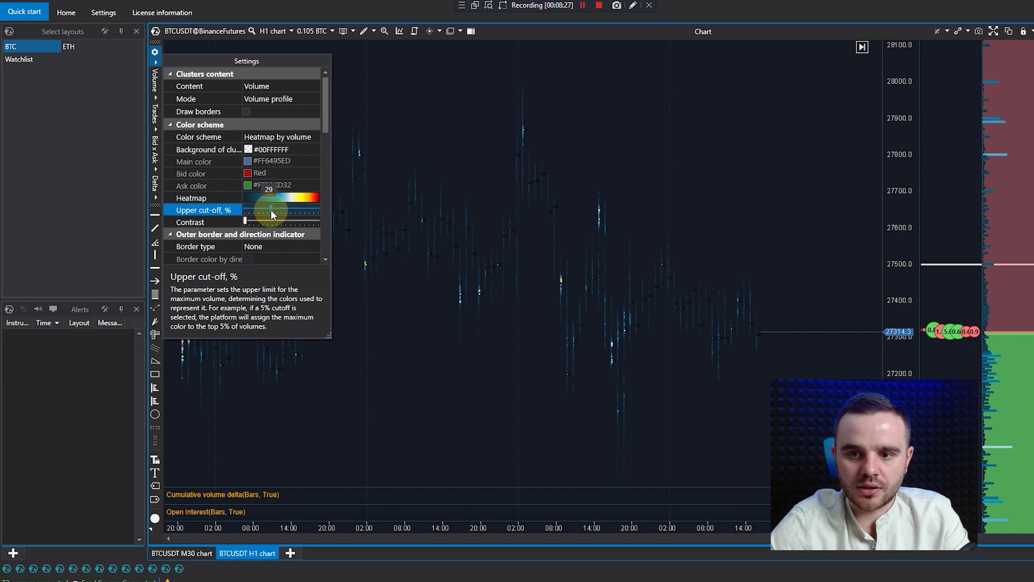
pyautogui.click(761, 230)
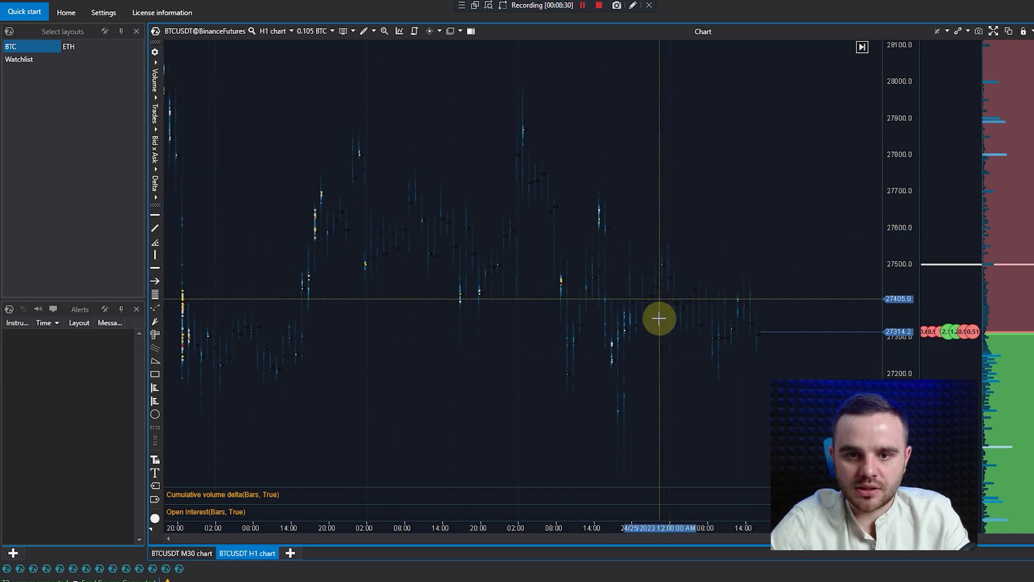
# - Examine the recoloured volume clusters on the BTCUSDT H1 chart around the 21 April drop and the following days
pyautogui.scroll(-3, 661, 316)
pyautogui.scroll(3, 329, 361)
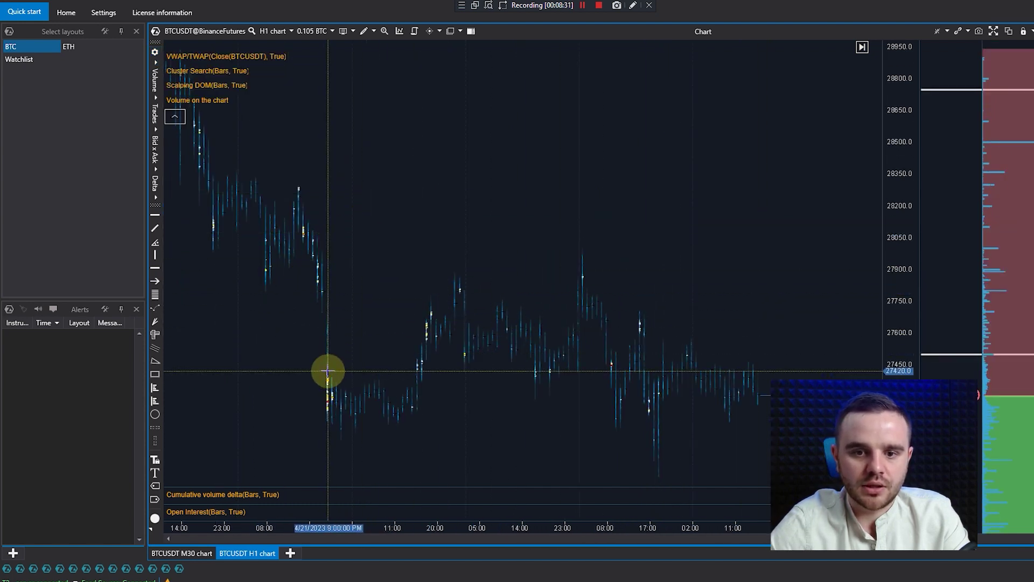
pyautogui.scroll(-3, 334, 365)
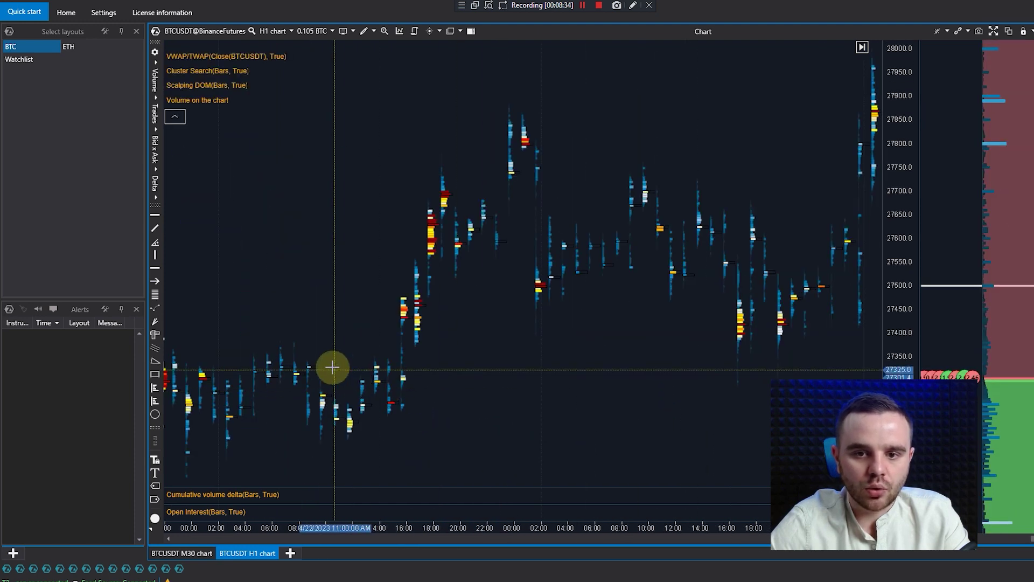
pyautogui.scroll(3, 431, 228)
pyautogui.scroll(-3, 173, 108)
pyautogui.scroll(3, 510, 219)
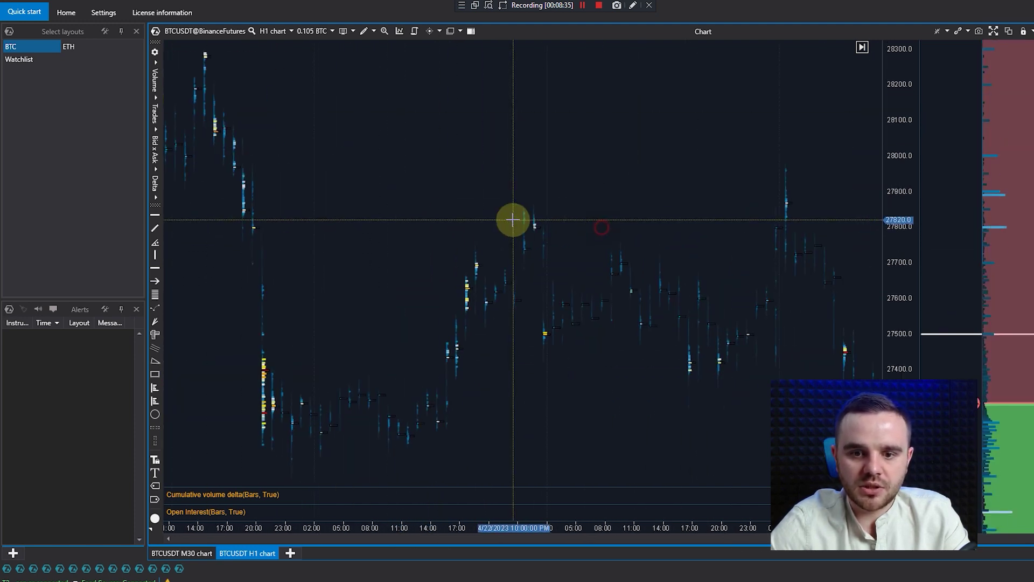
pyautogui.scroll(-5, 669, 254)
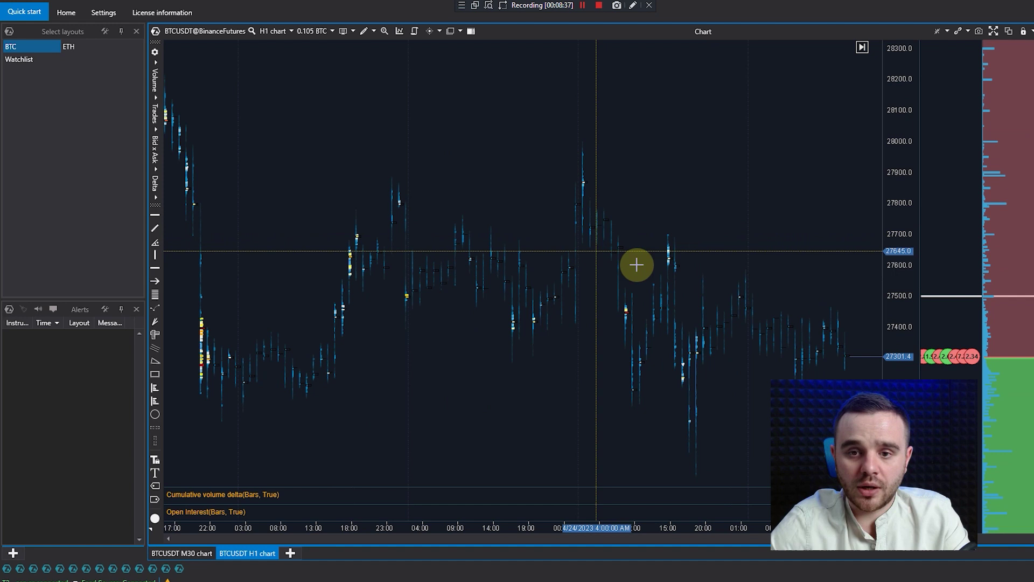
pyautogui.scroll(5, 671, 236)
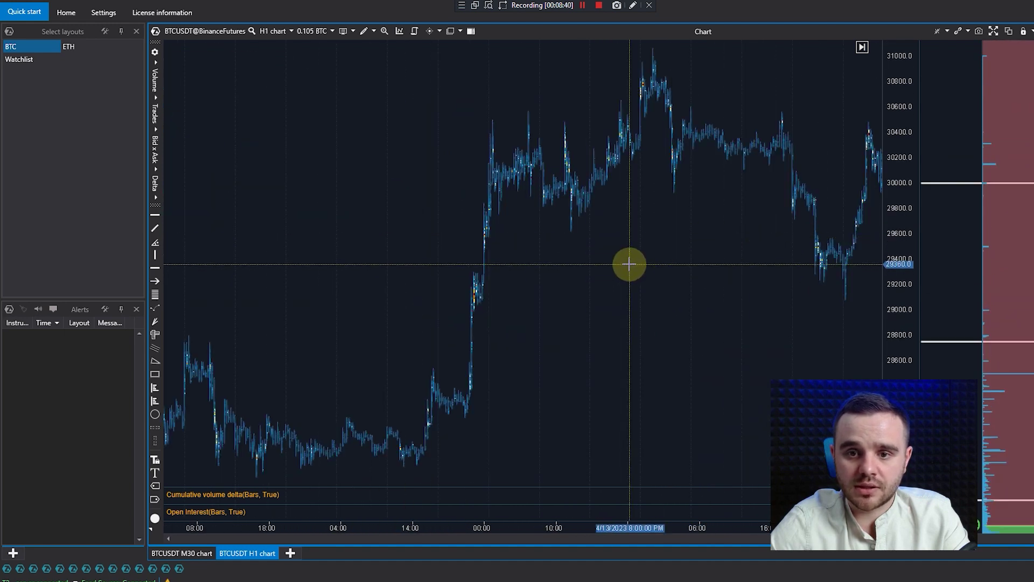
# - Review price reactions at the high-volume levels between 29,000 and 31,000 in mid-April, then return to the latest bars
pyautogui.moveTo(644, 236); pyautogui.dragTo(504, 238)
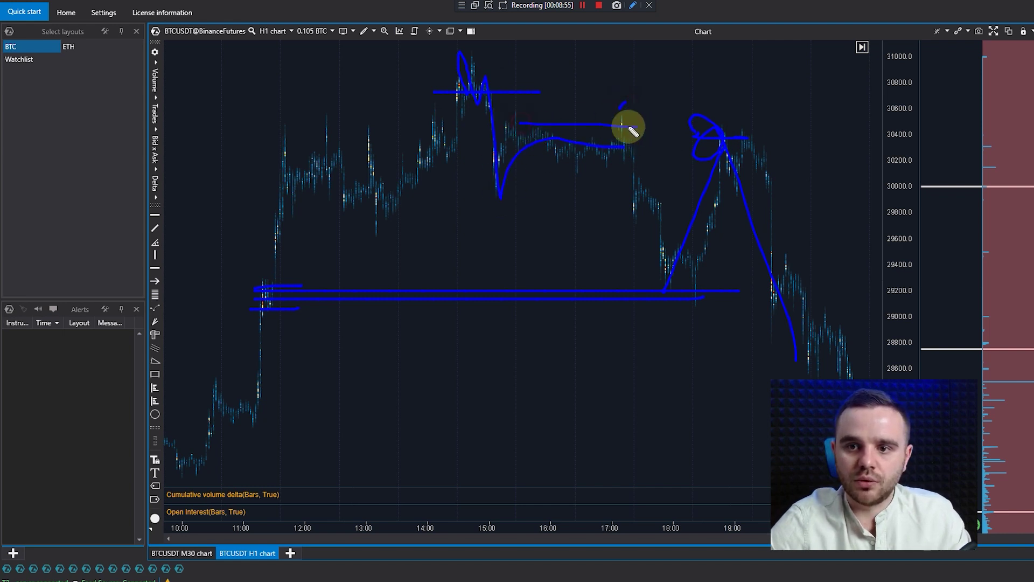
pyautogui.press('Escape')
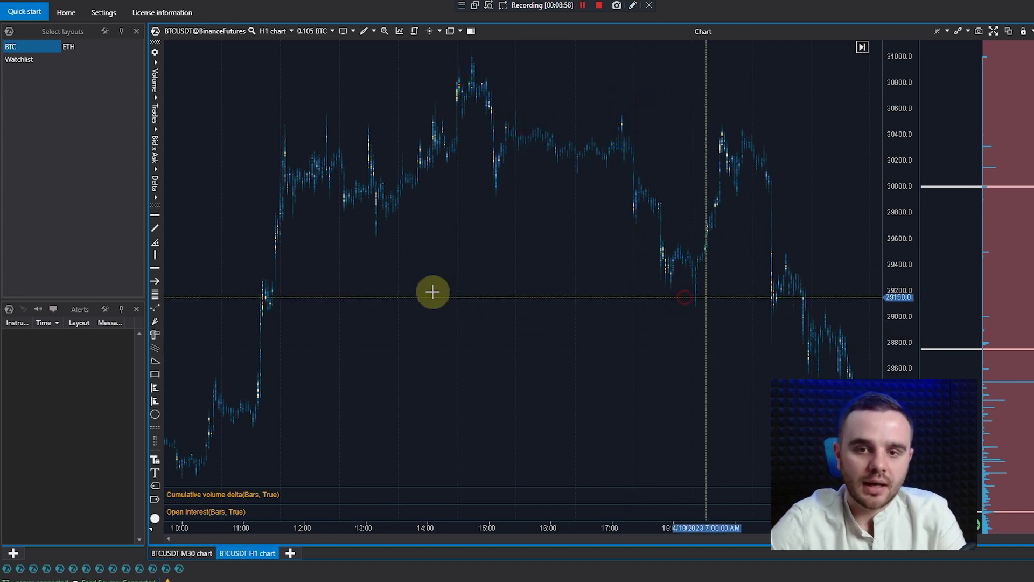
pyautogui.scroll(-1, 538, 297)
pyautogui.scroll(-10, 822, 273)
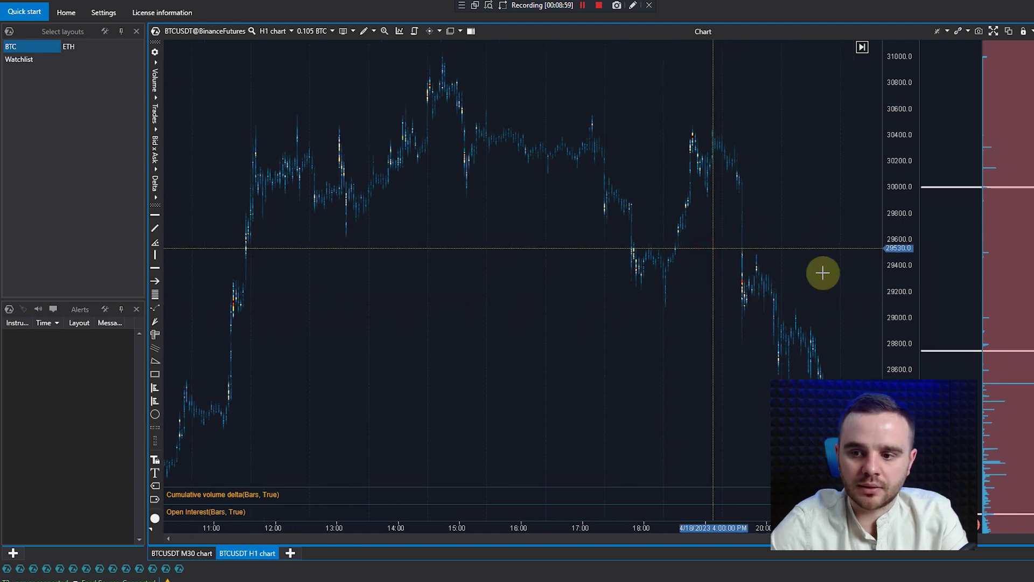
pyautogui.scroll(-5, 745, 288)
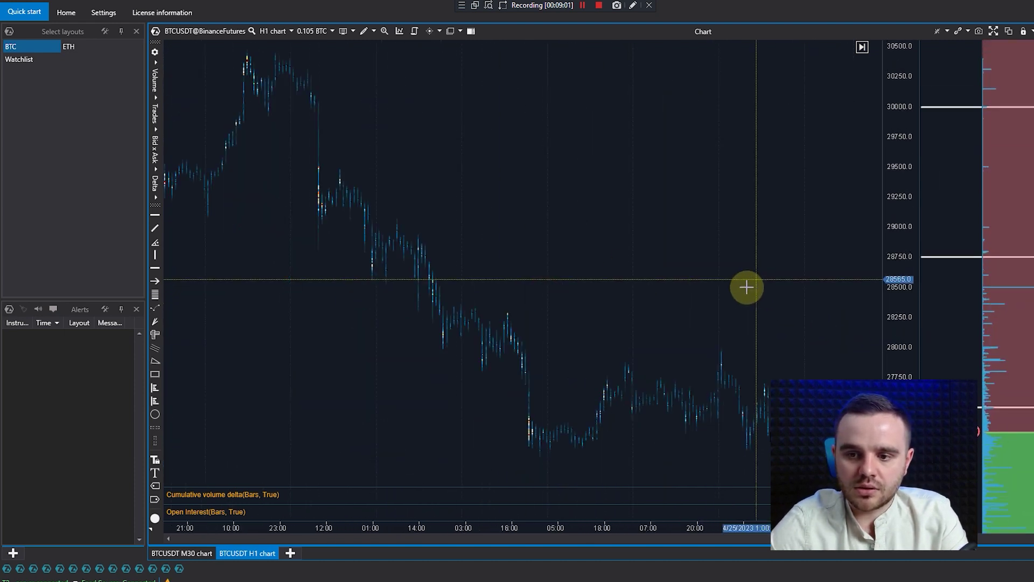
pyautogui.scroll(-8, 710, 251)
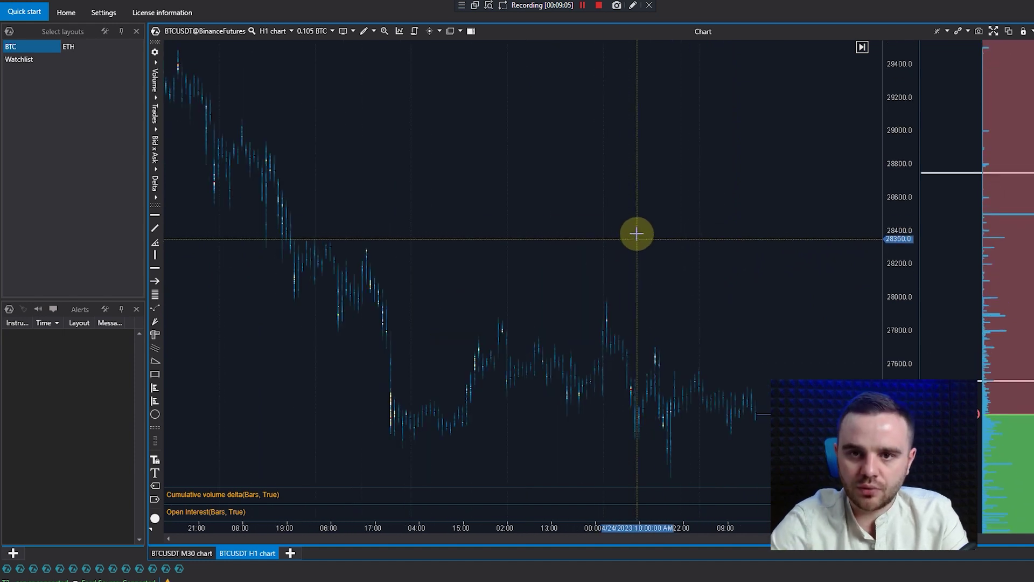
# - Change the chart background's start color to cream #FFEEECE1, then to dark blue
pyautogui.rightClick(483, 132)
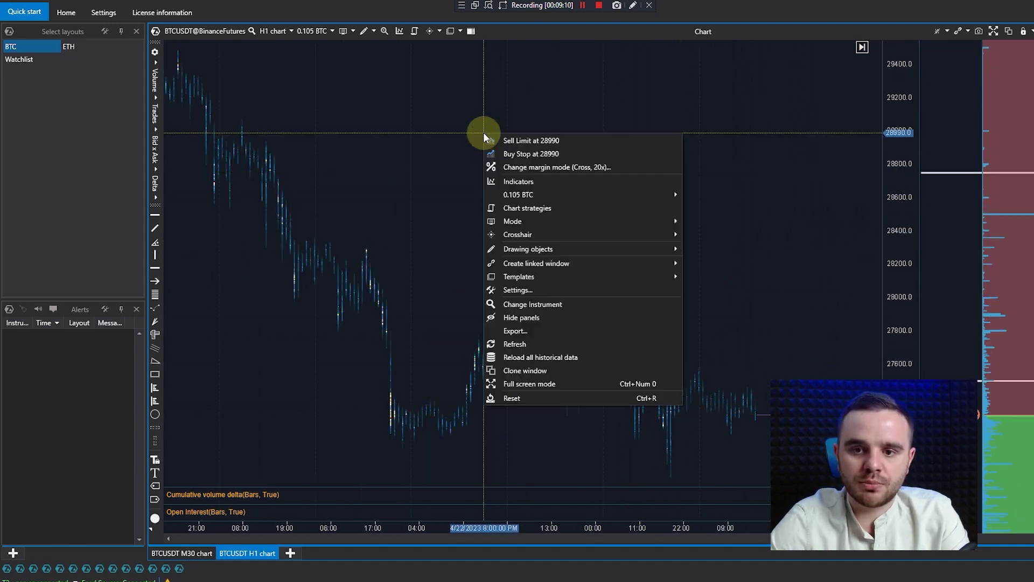
pyautogui.click(512, 291)
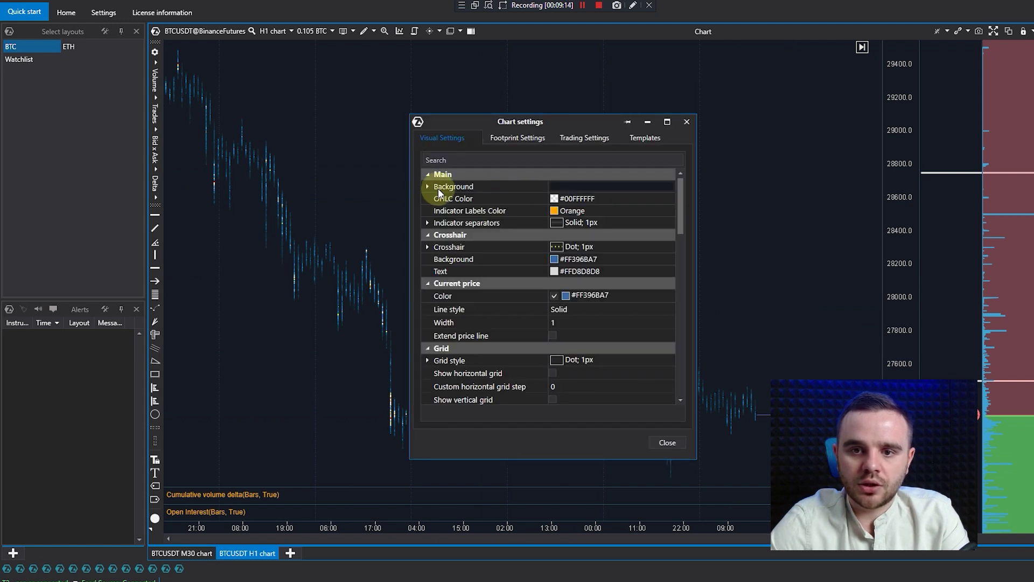
pyautogui.click(427, 187)
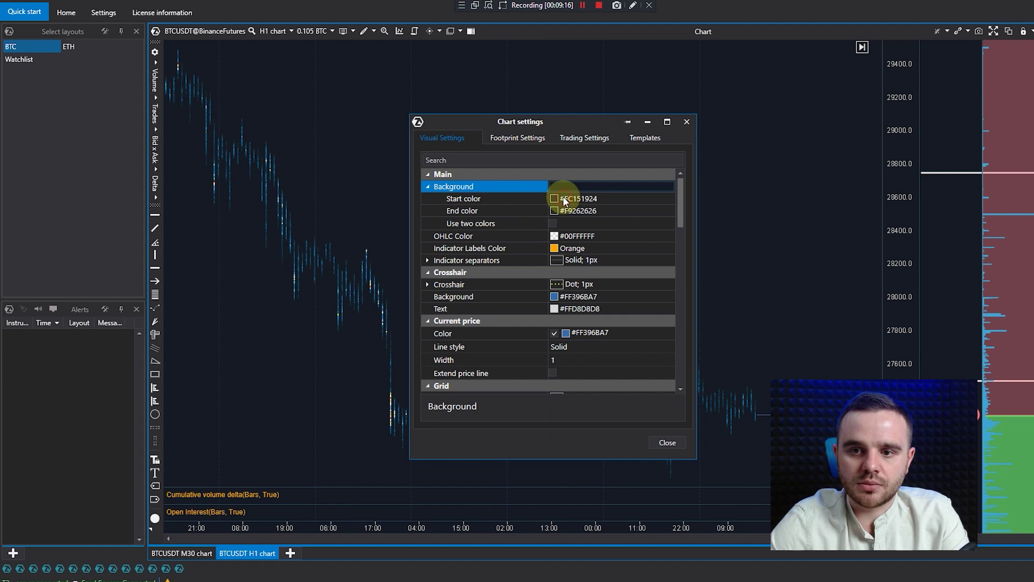
pyautogui.click(564, 201)
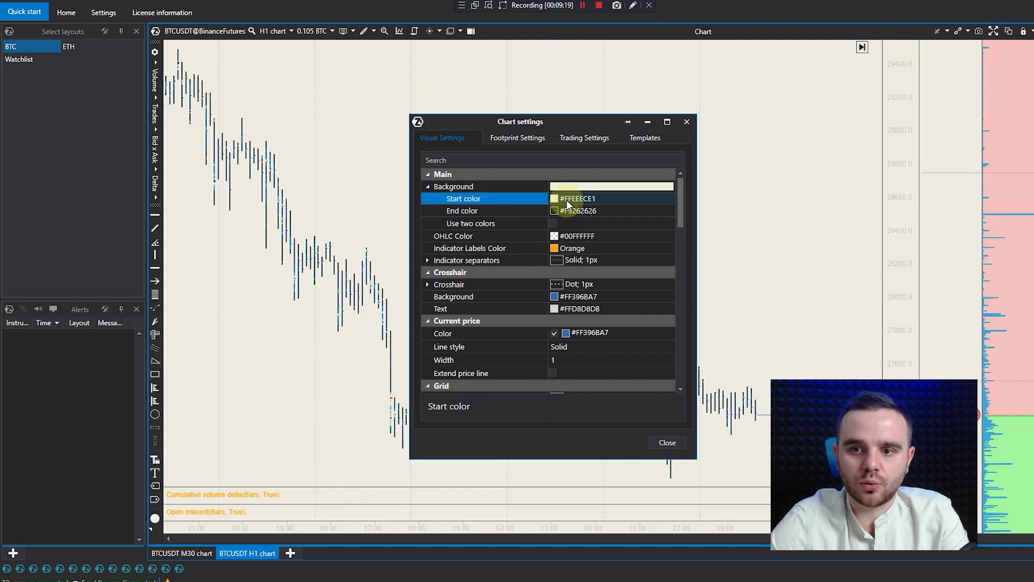
pyautogui.click(567, 190)
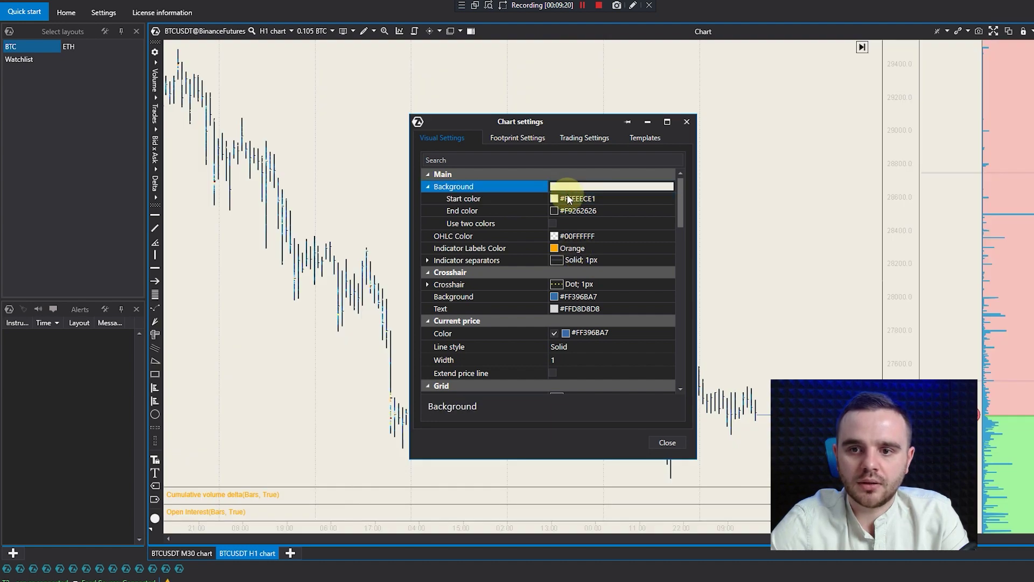
pyautogui.click(568, 199)
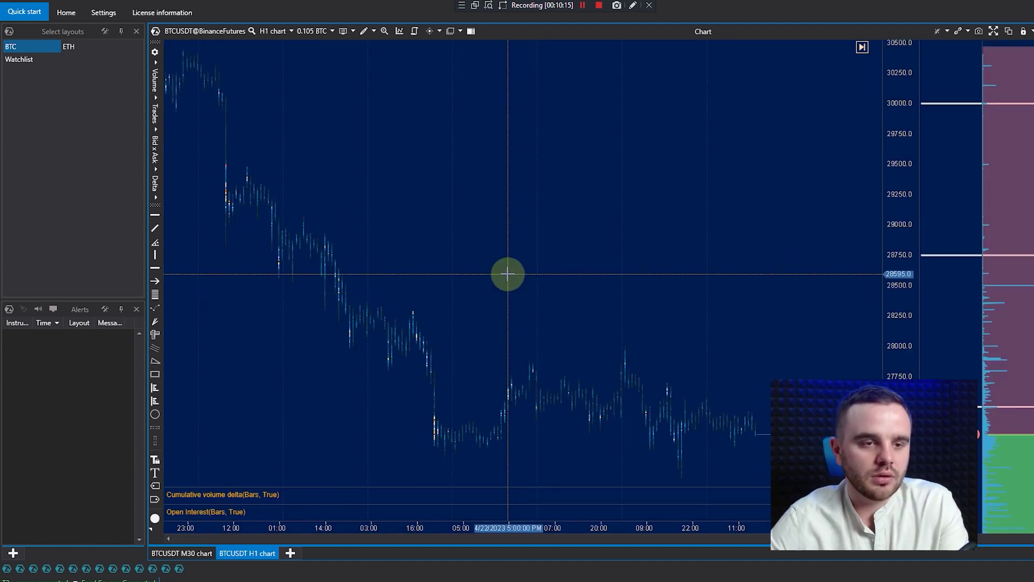
# - Load the first saved chart template, the one named with a row of 1s, onto the BTCUSDT H1 chart
pyautogui.rightClick(457, 191)
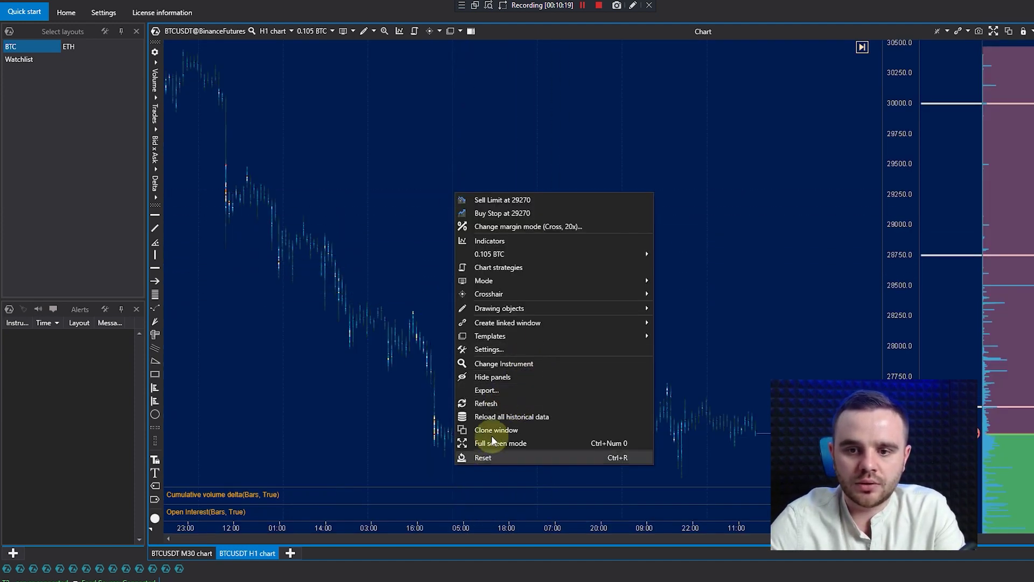
pyautogui.moveTo(517, 340)
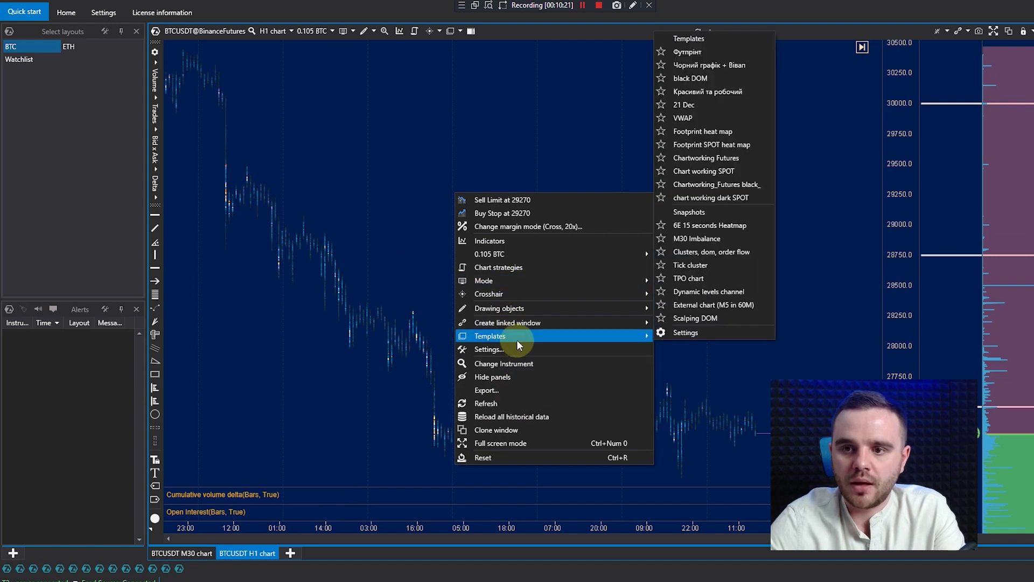
pyautogui.click(674, 332)
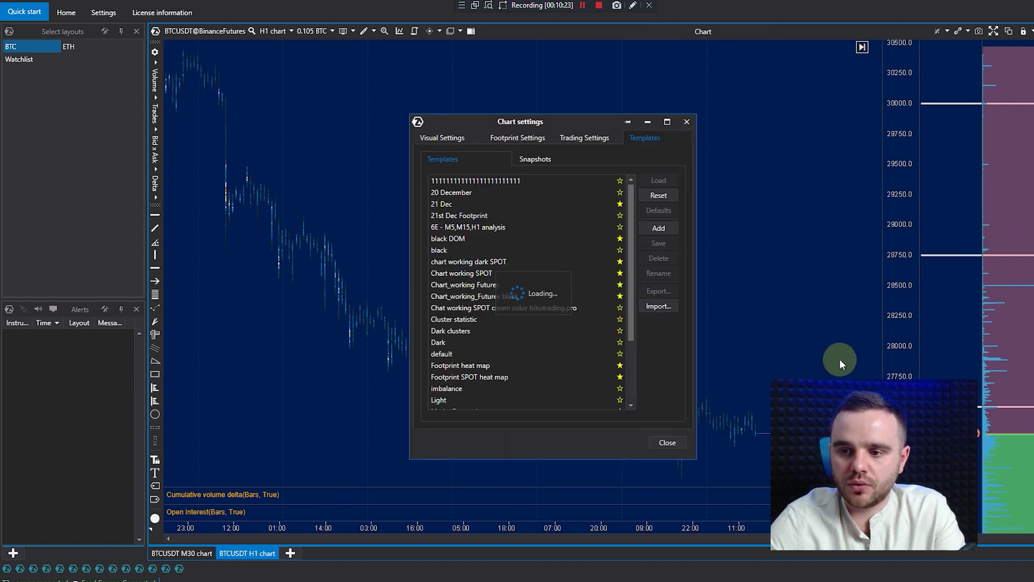
pyautogui.scroll(-3, 527, 365)
pyautogui.scroll(3, 519, 368)
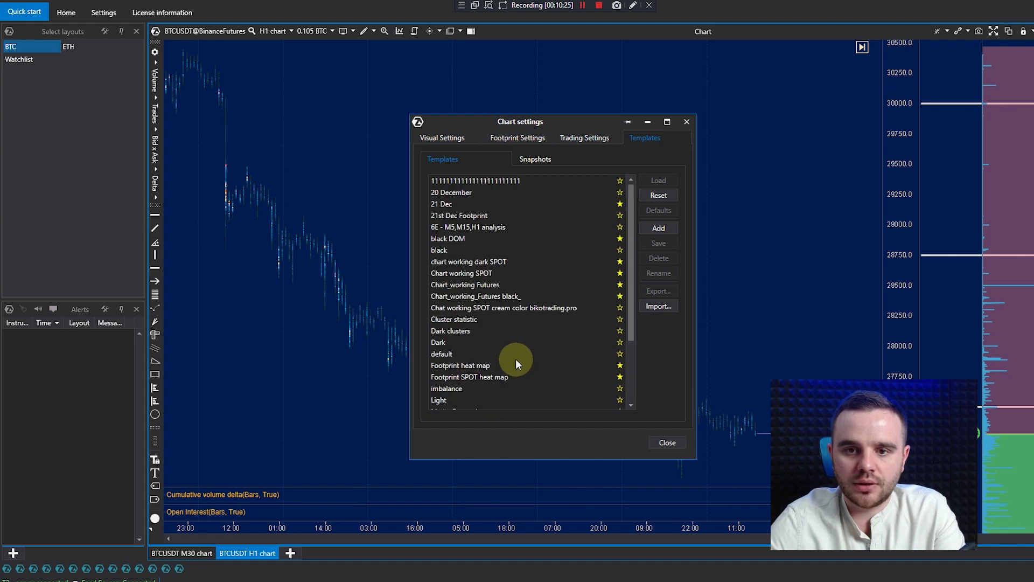
pyautogui.click(455, 181)
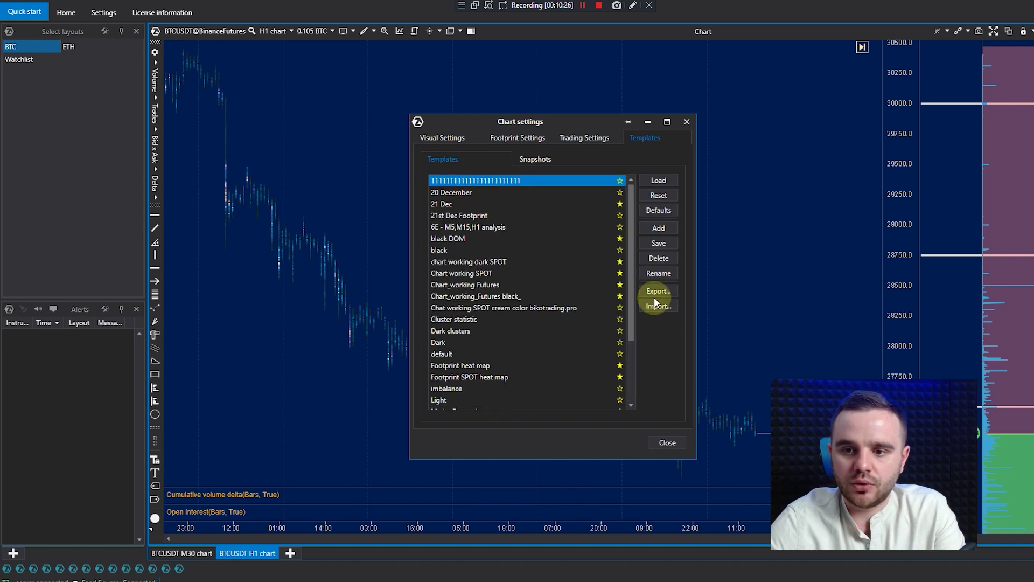
pyautogui.click(666, 181)
pyautogui.click(589, 311)
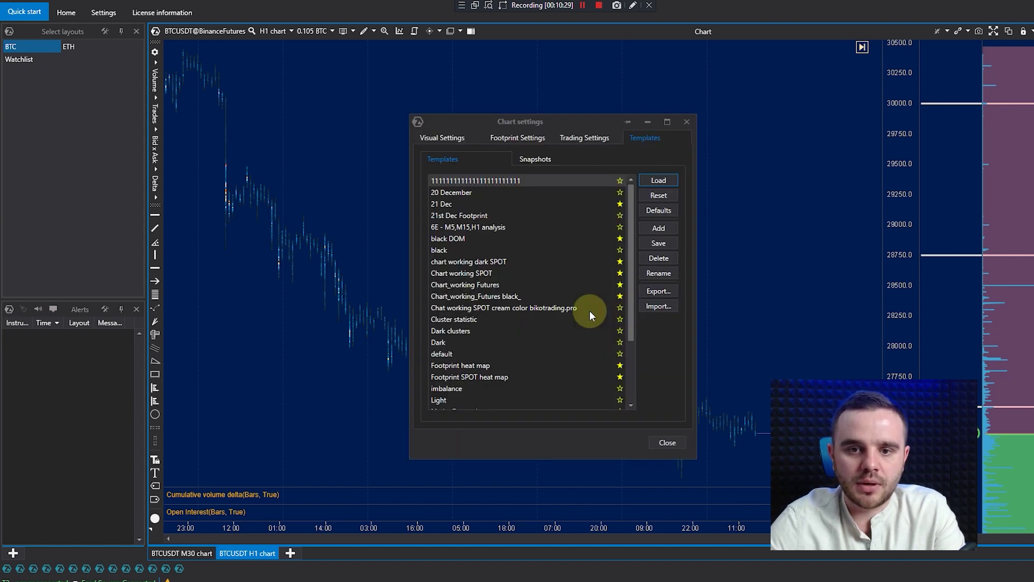
pyautogui.click(686, 122)
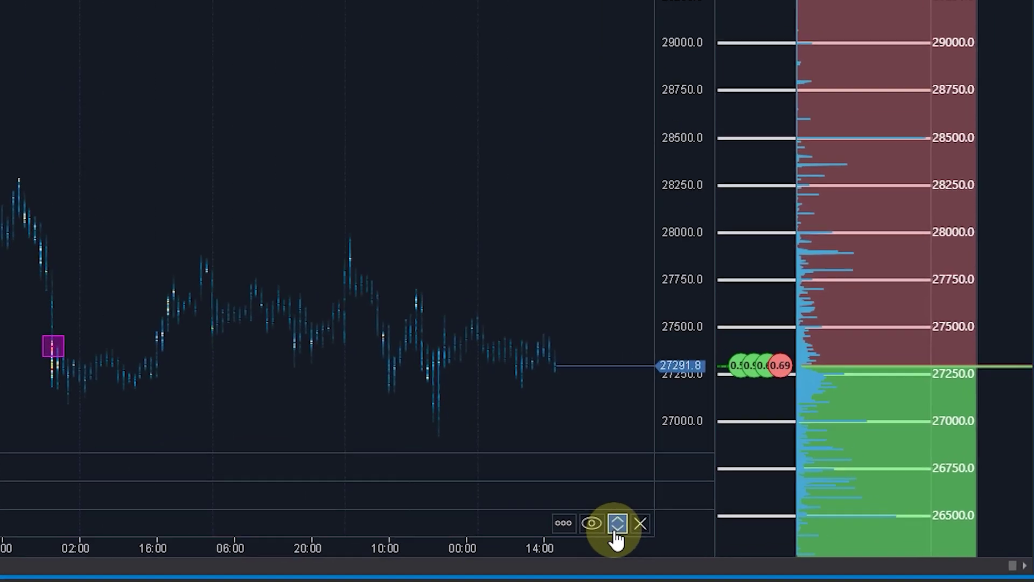
# - Expand the Bid Ask and Open Interest panels below the chart in turn to view them, collapsing each again
pyautogui.click(849, 494)
pyautogui.click(604, 450)
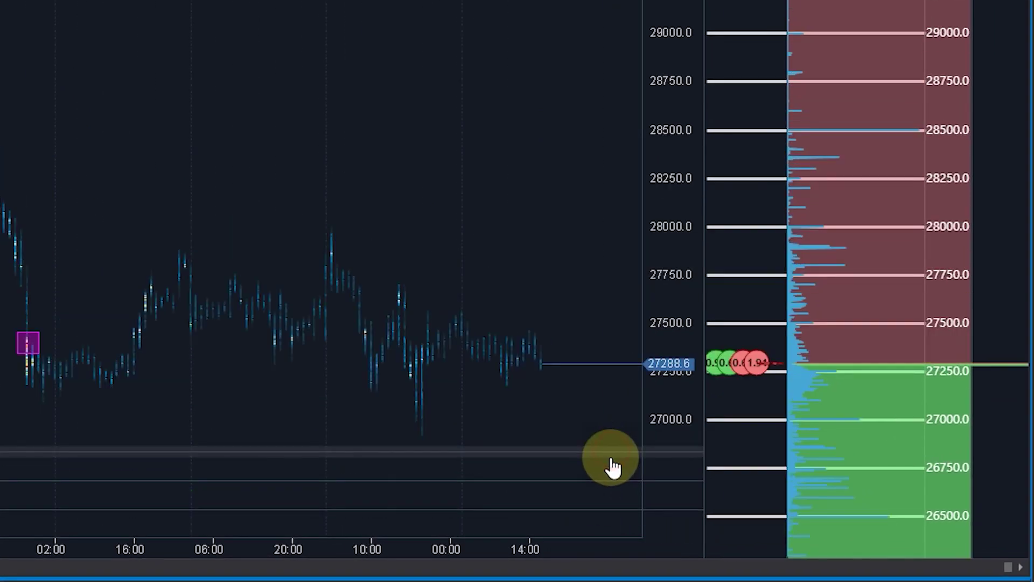
pyautogui.click(613, 498)
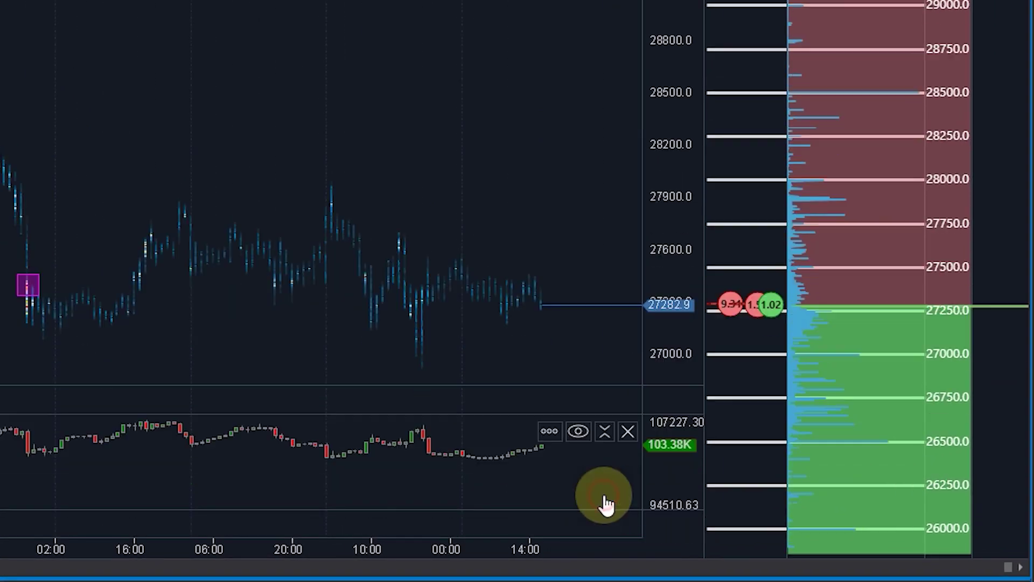
pyautogui.click(603, 437)
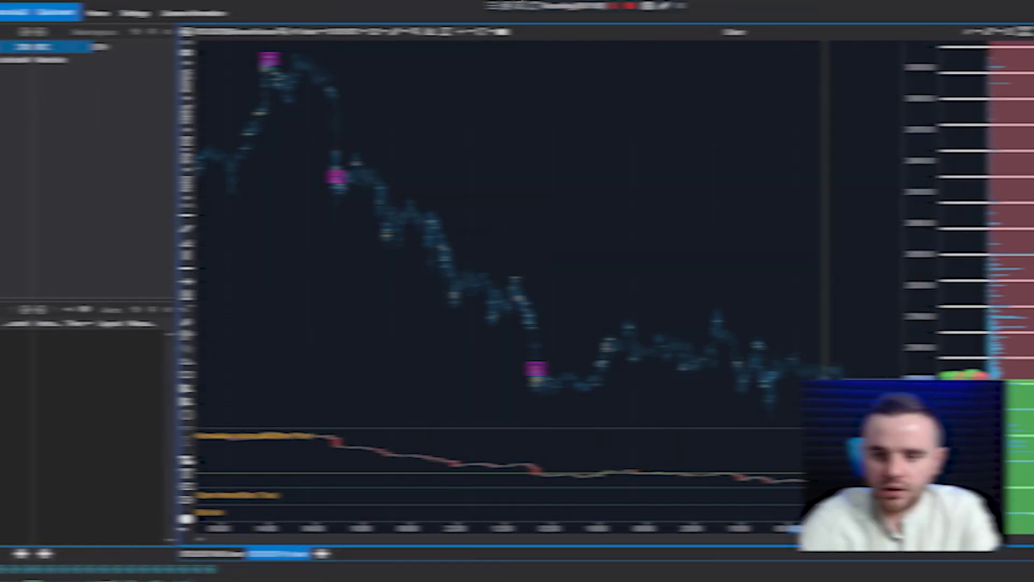
# - Review the settings of the Cumulative volume delta and Open Interest indicators
pyautogui.hotkey('ctrl', 'i')
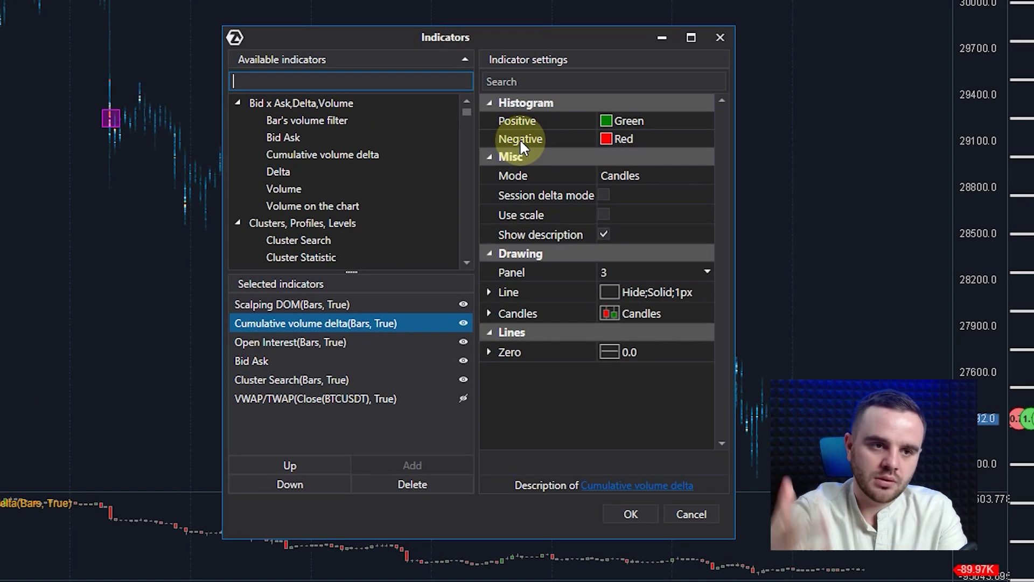
pyautogui.click(630, 513)
pyautogui.click(868, 579)
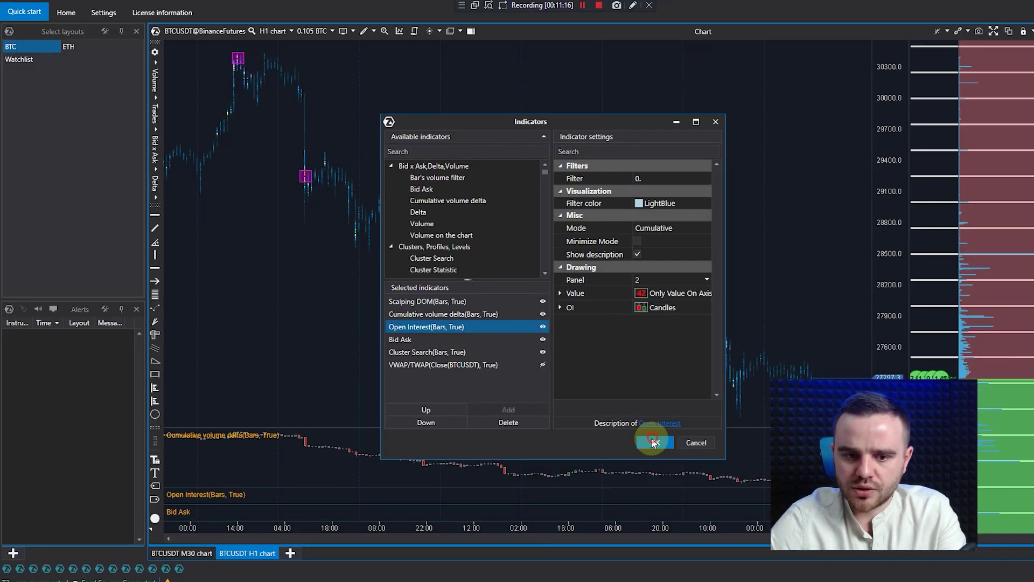
pyautogui.click(630, 513)
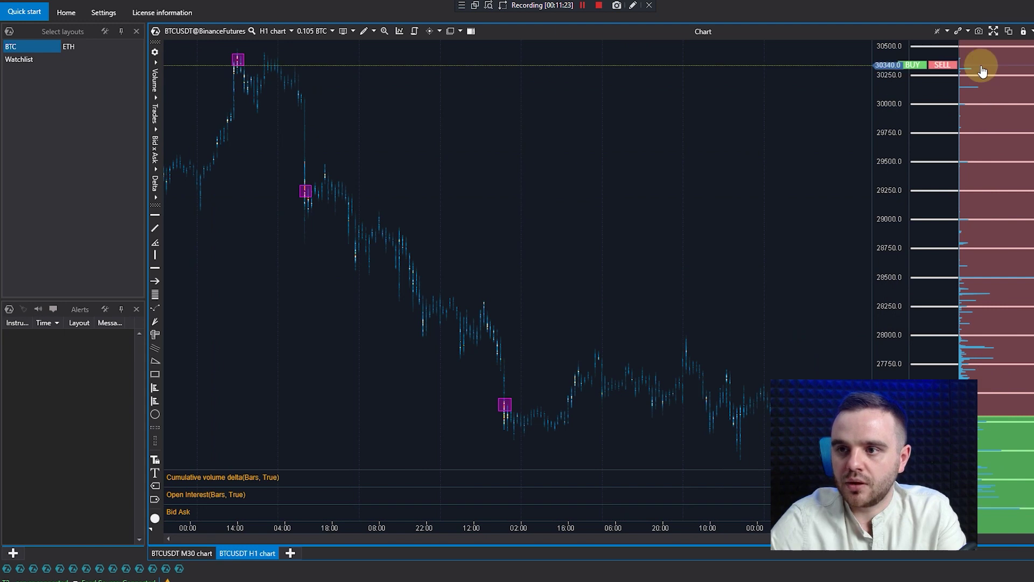
# - Set the Scalping DOM indicator's Orderflow mode filter to 0 and apply it
pyautogui.moveTo(654, 181); pyautogui.dragTo(628, 66)
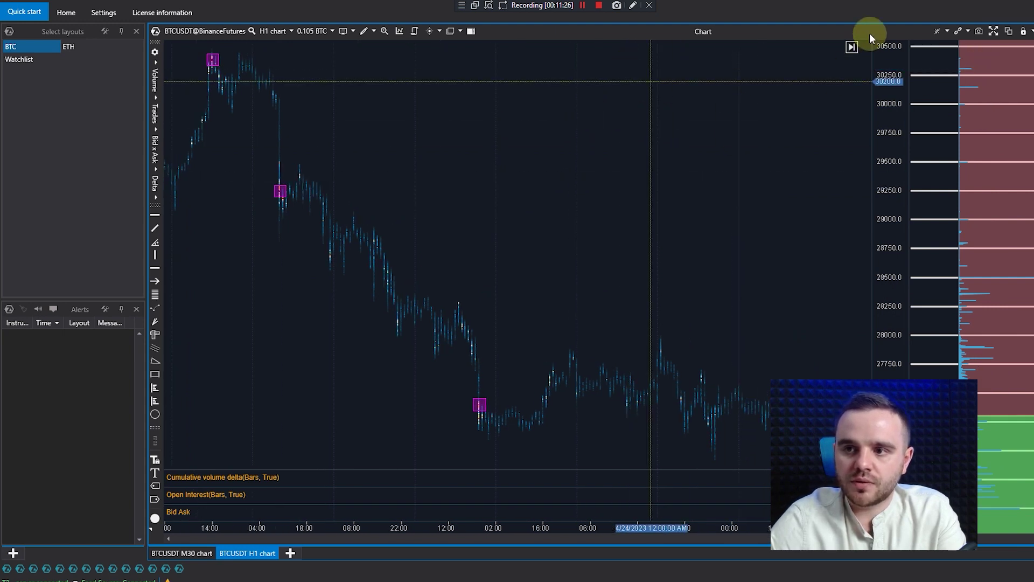
pyautogui.click(939, 31)
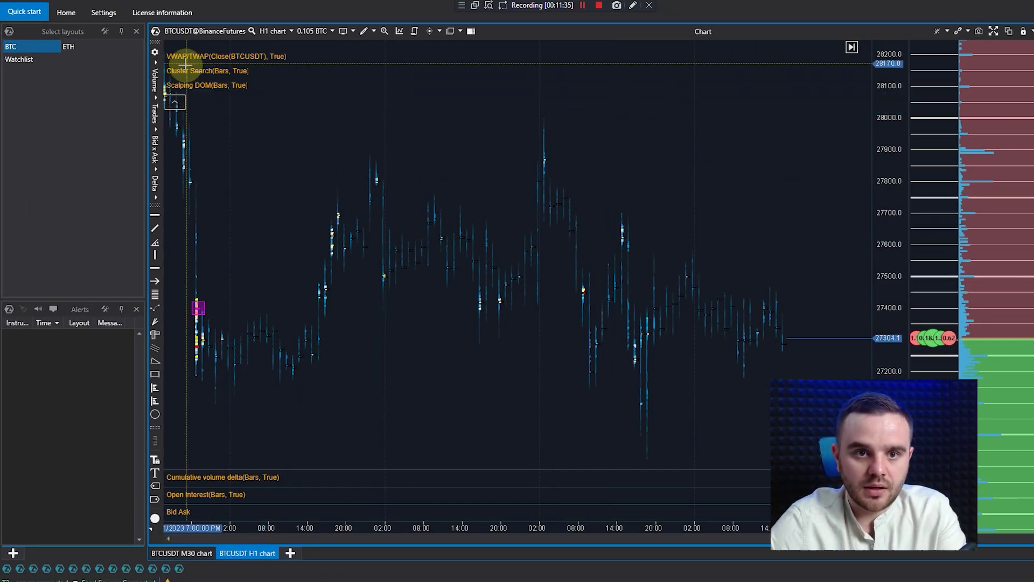
pyautogui.click(259, 89)
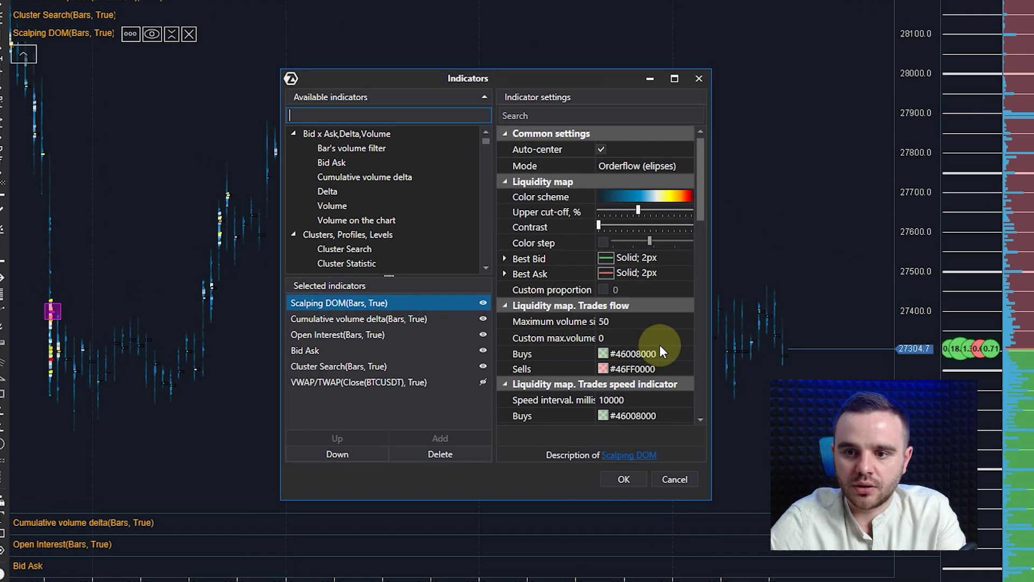
pyautogui.scroll(-3, 681, 326)
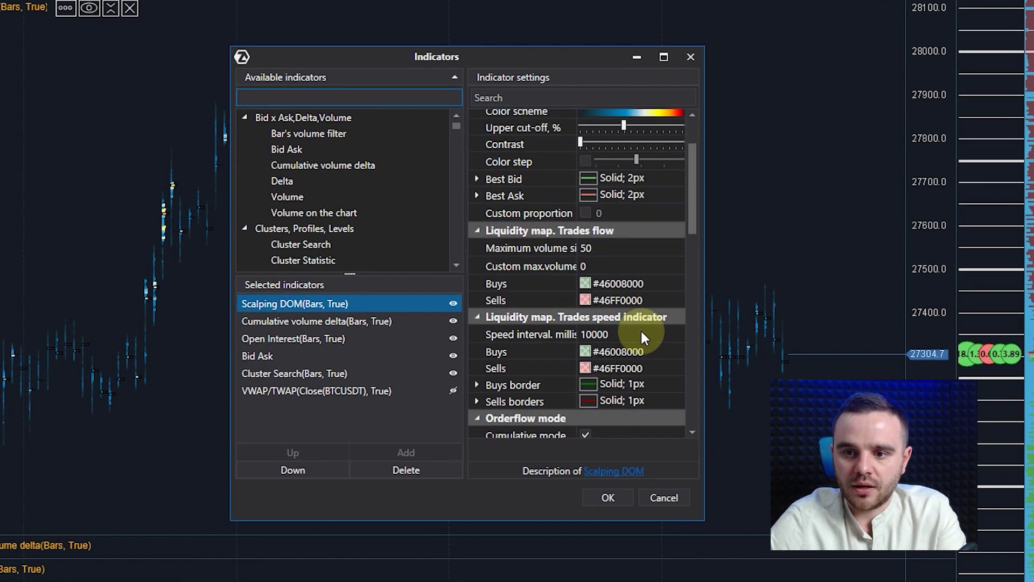
pyautogui.scroll(-3, 644, 336)
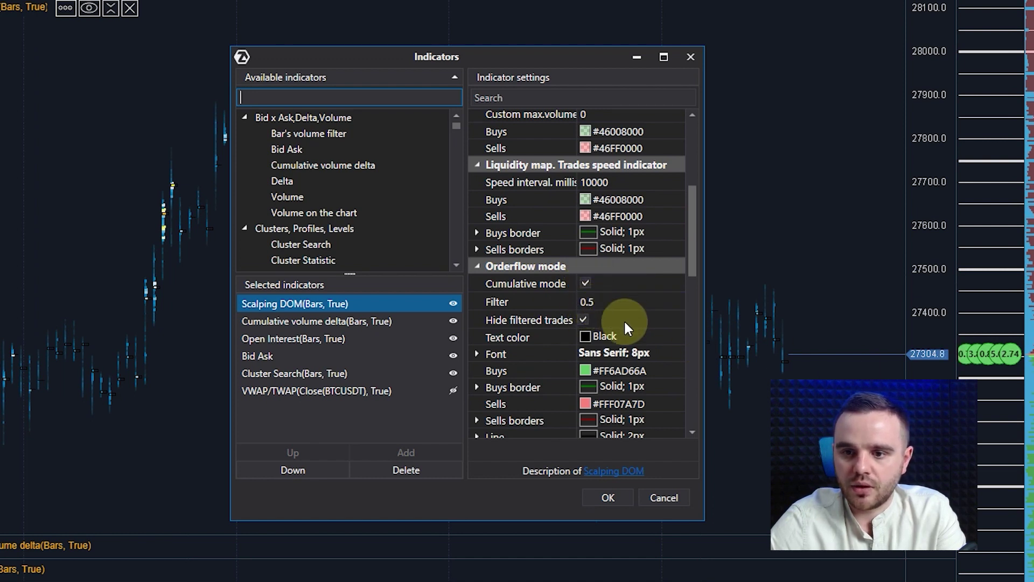
pyautogui.click(602, 301)
pyautogui.write('0.')
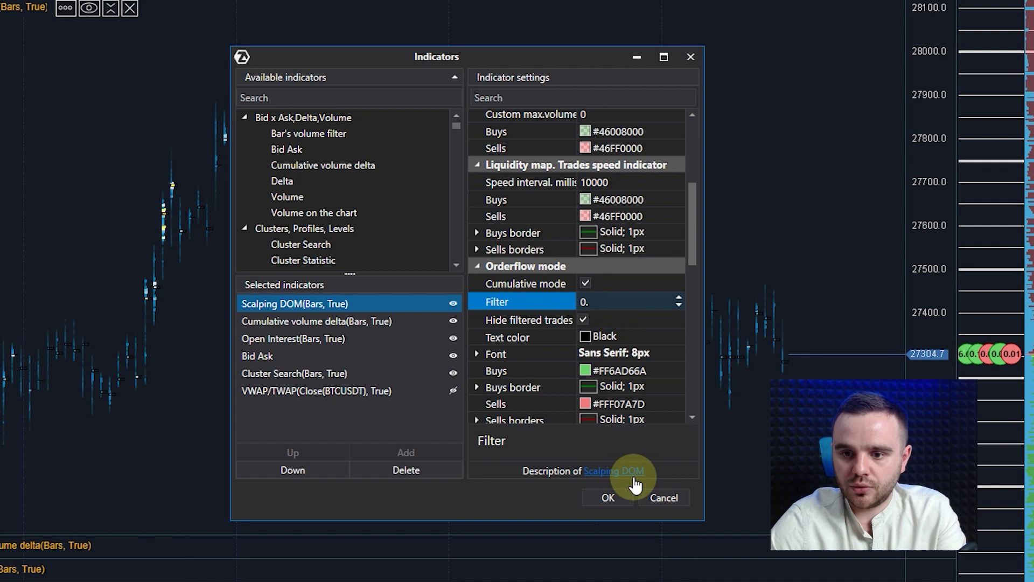
pyautogui.click(597, 499)
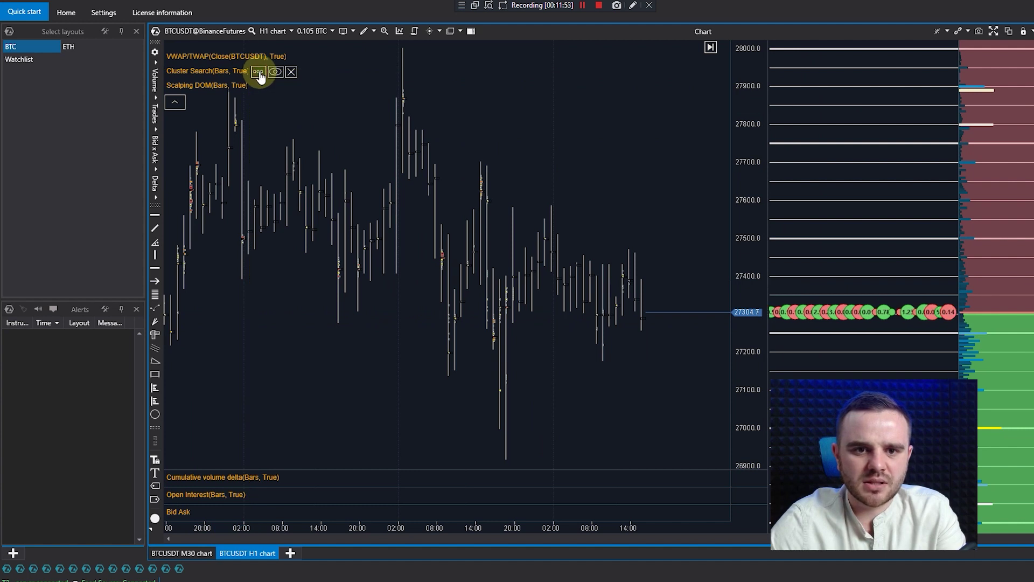
# - Set the Scalping DOM indicator's Orderflow mode filter to 0.5
pyautogui.click(258, 72)
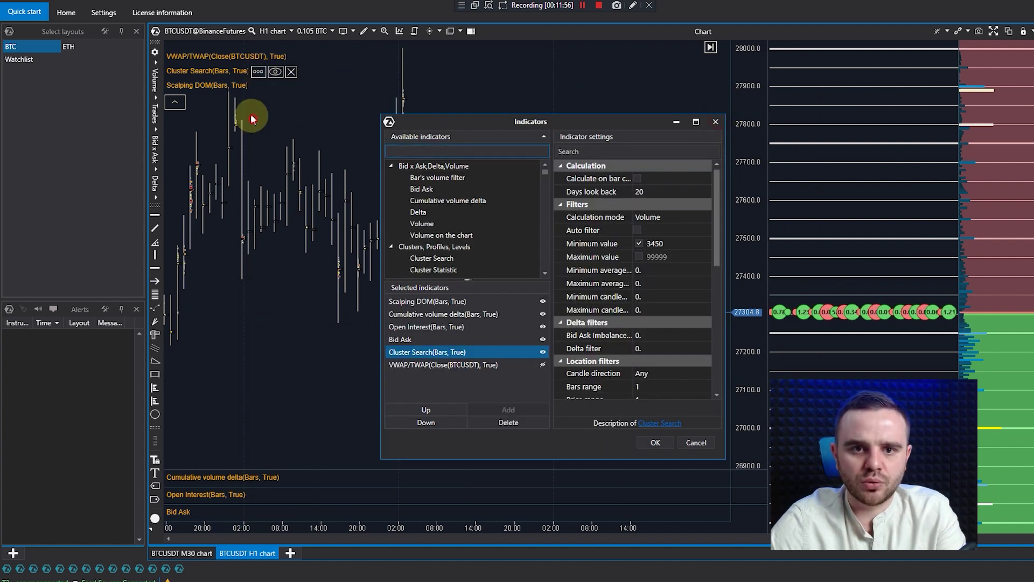
pyautogui.click(715, 121)
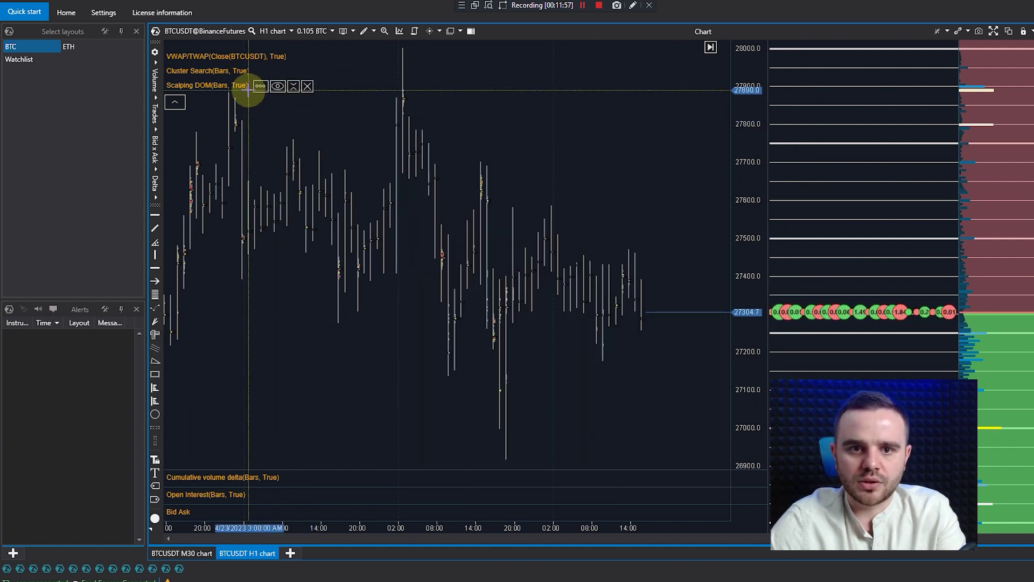
pyautogui.click(261, 88)
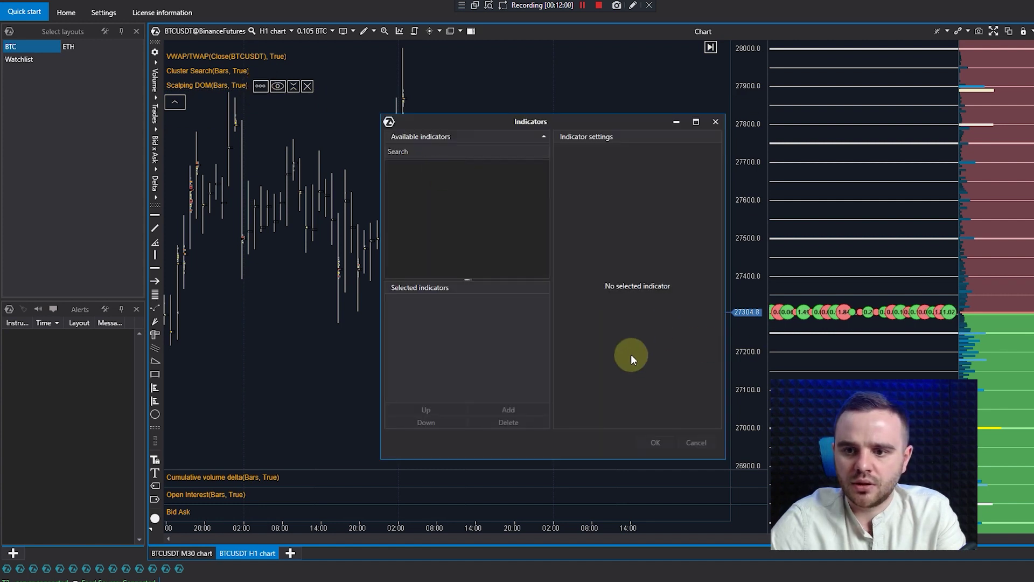
pyautogui.scroll(-6, 628, 321)
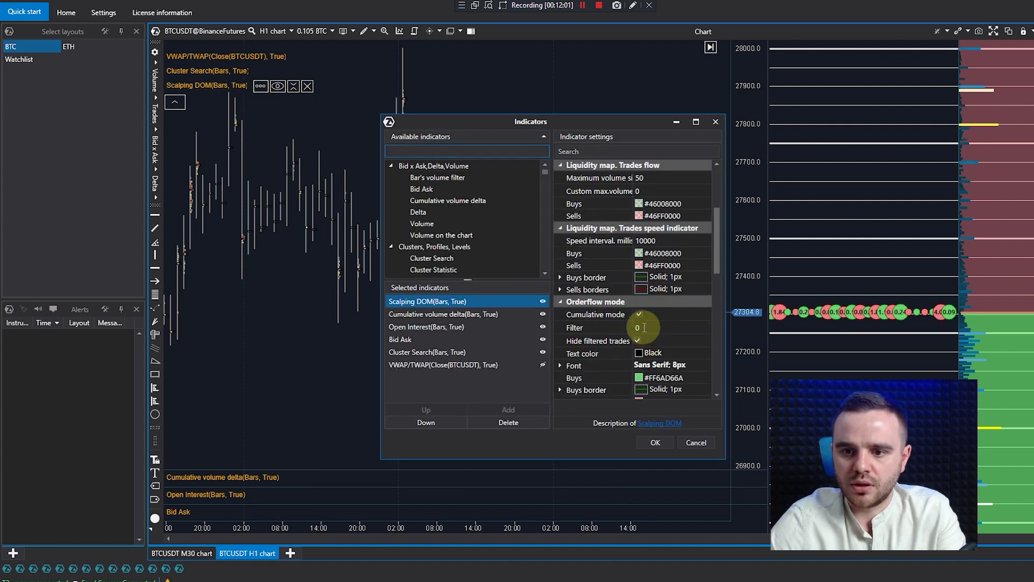
pyautogui.click(643, 327)
pyautogui.write('.5')
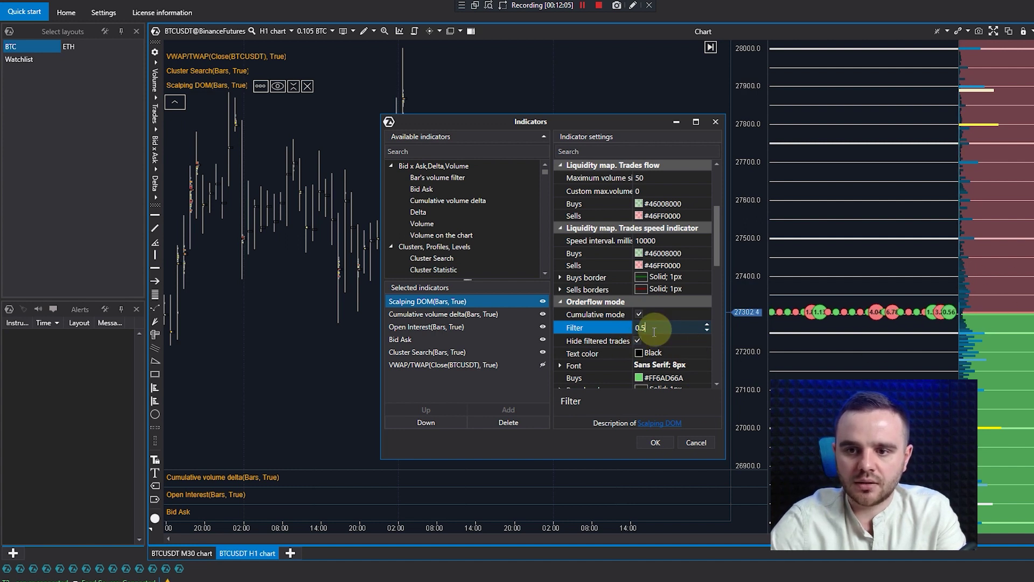
pyautogui.press('BackSpace')
pyautogui.scroll(-1, 705, 298)
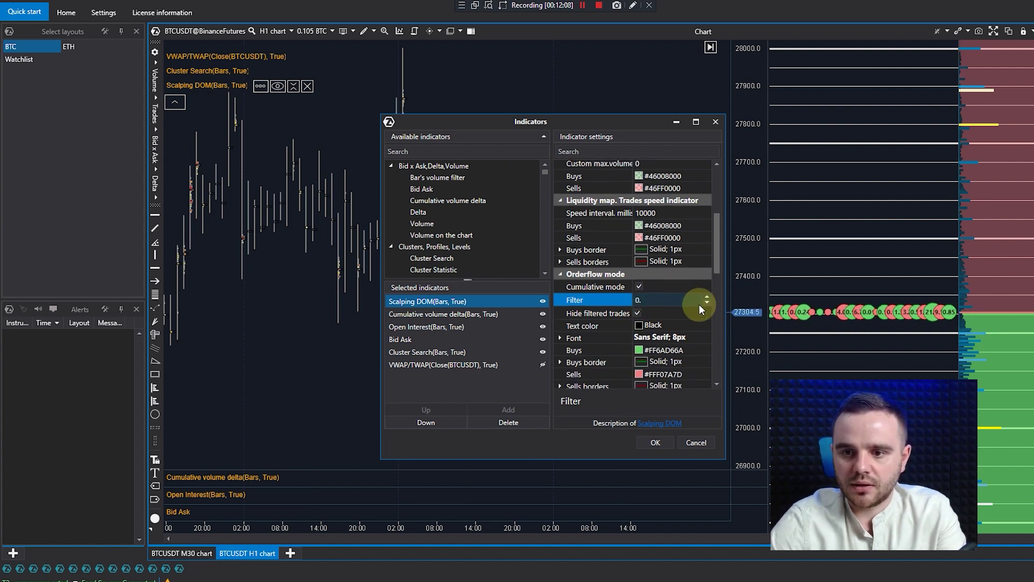
pyautogui.write('5')
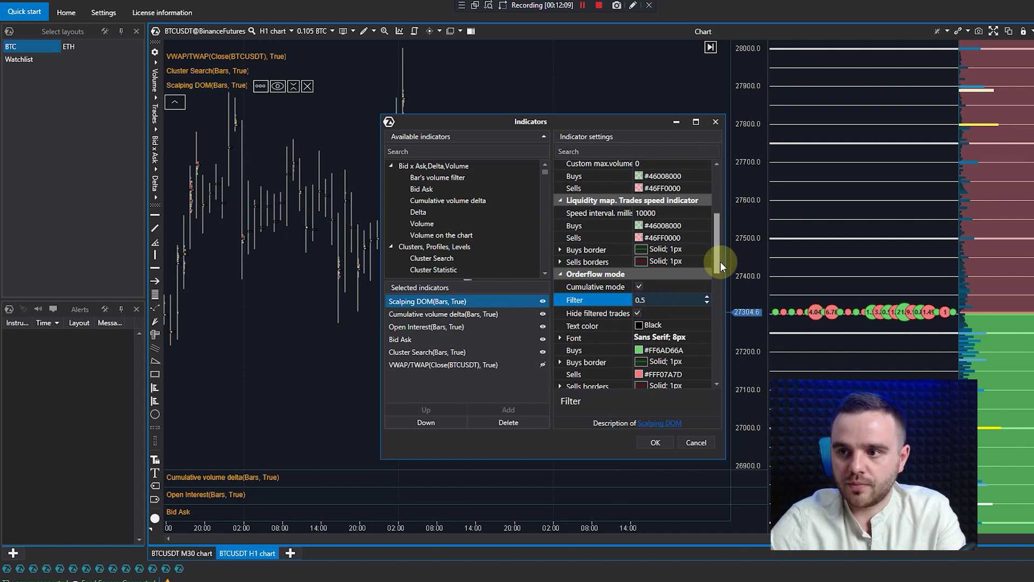
# - Disable the Scalping DOM grid's minor levels step, set its major levels step to 100, and apply the settings
pyautogui.scroll(5, 718, 262)
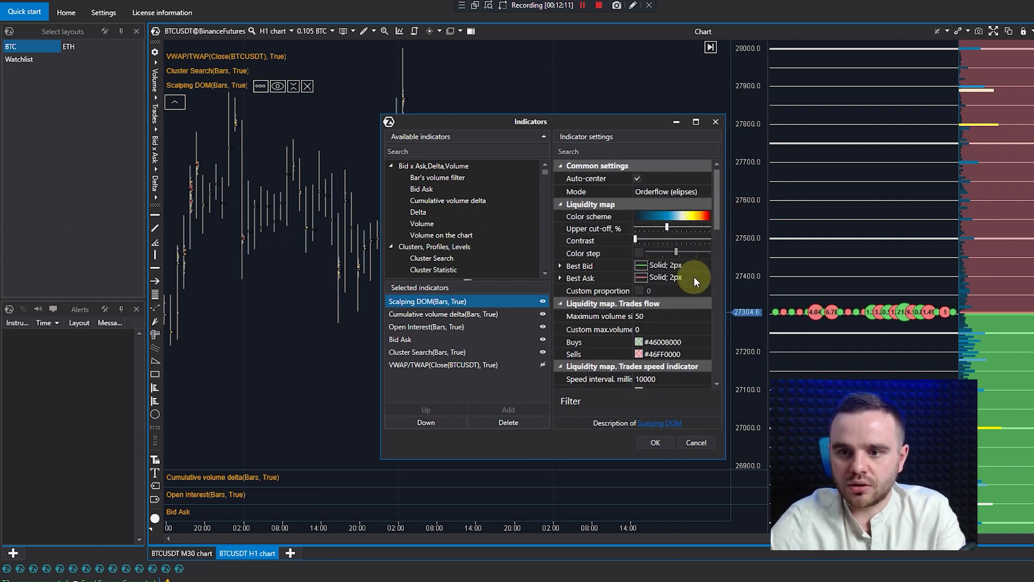
pyautogui.scroll(-8, 702, 293)
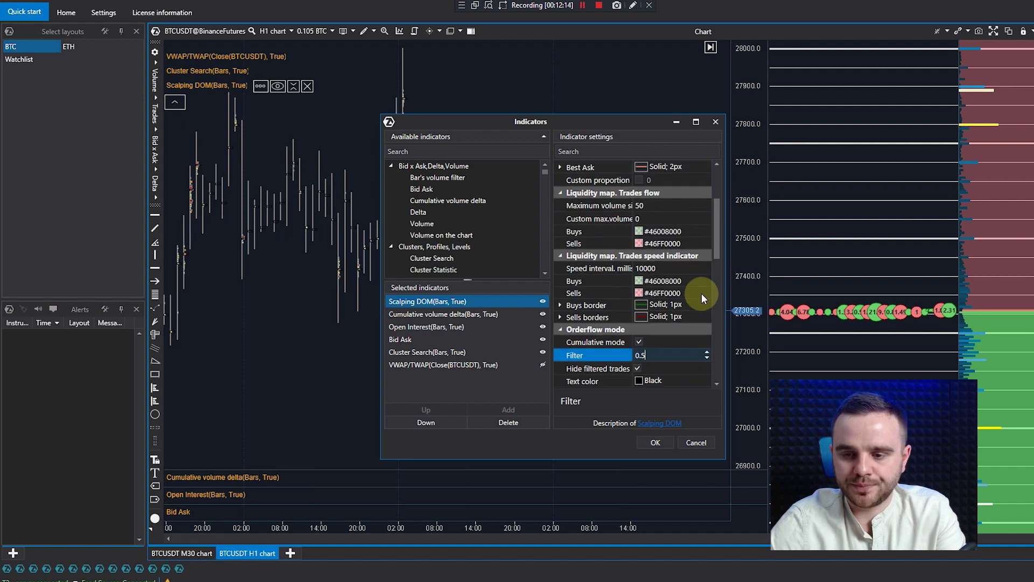
pyautogui.click(640, 301)
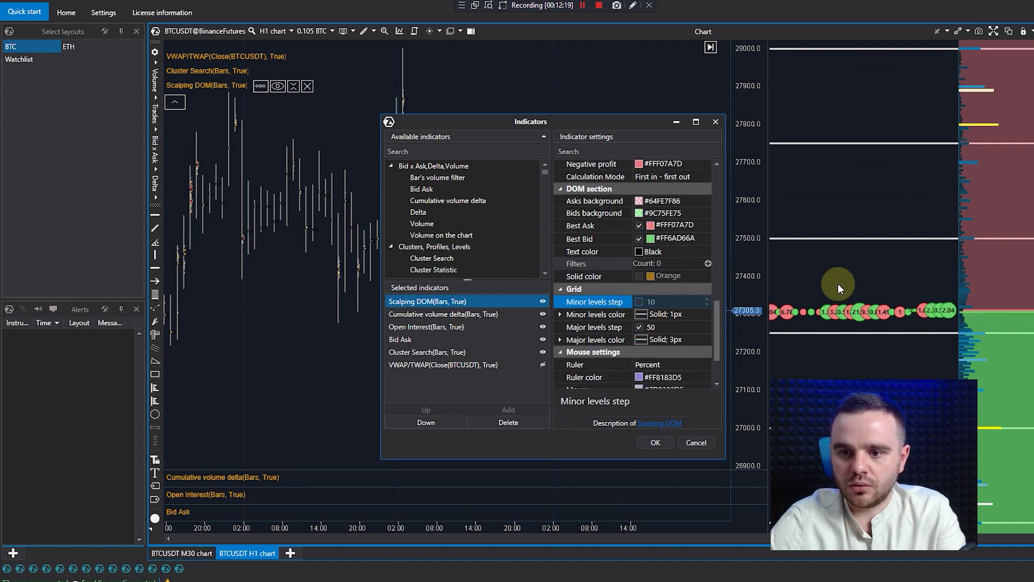
pyautogui.click(663, 329)
pyautogui.write('100')
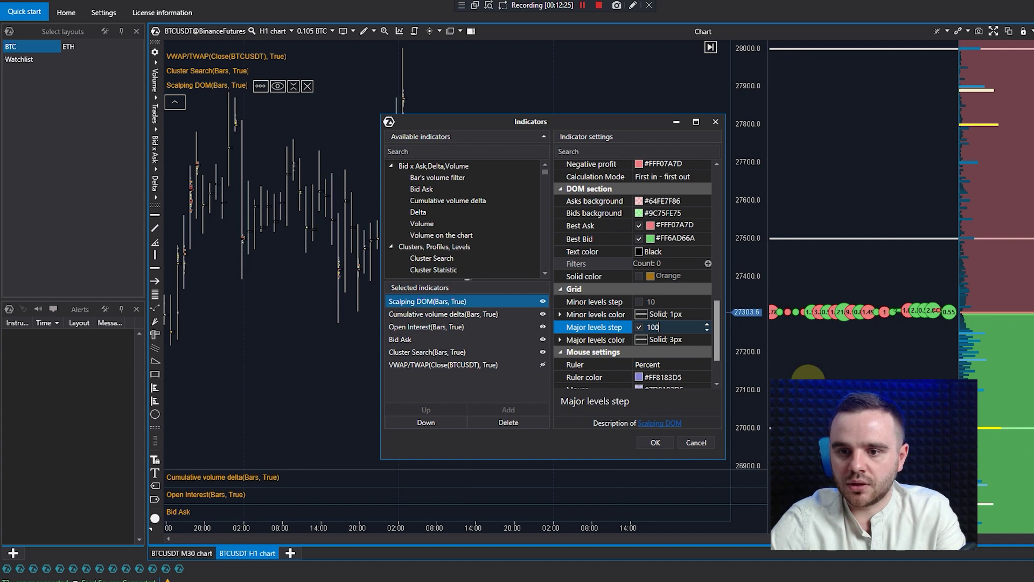
pyautogui.click(695, 440)
pyautogui.scroll(-5, 785, 143)
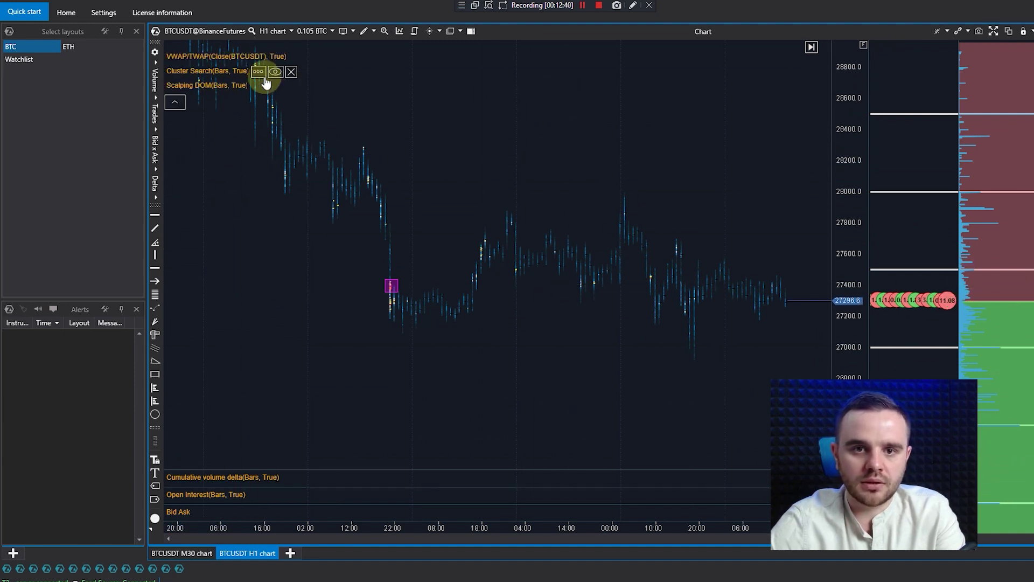
# - Try alternative liquidity map color schemes for the Scalping DOM indicator
pyautogui.click(258, 72)
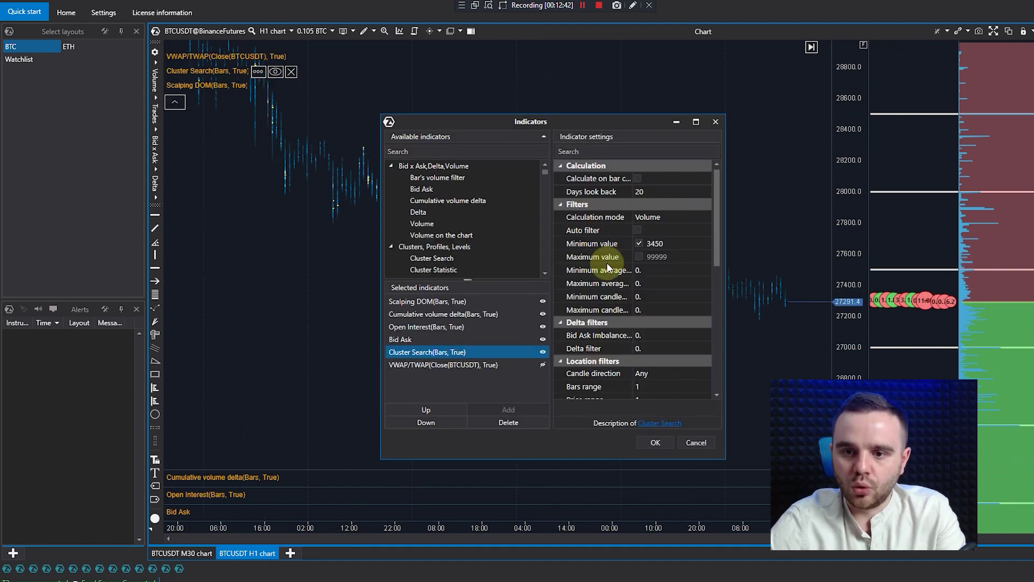
pyautogui.click(426, 326)
pyautogui.click(421, 301)
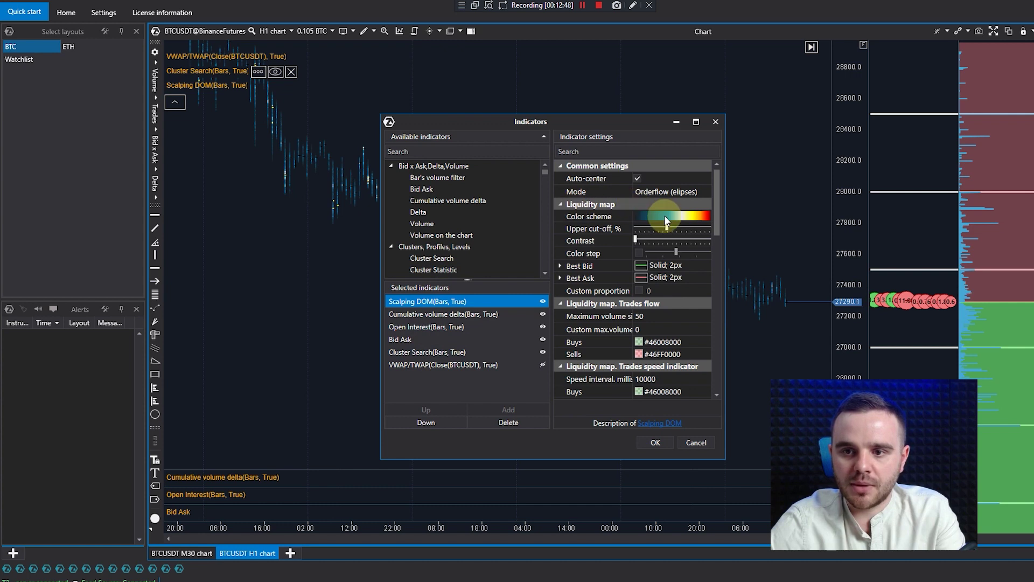
pyautogui.click(666, 218)
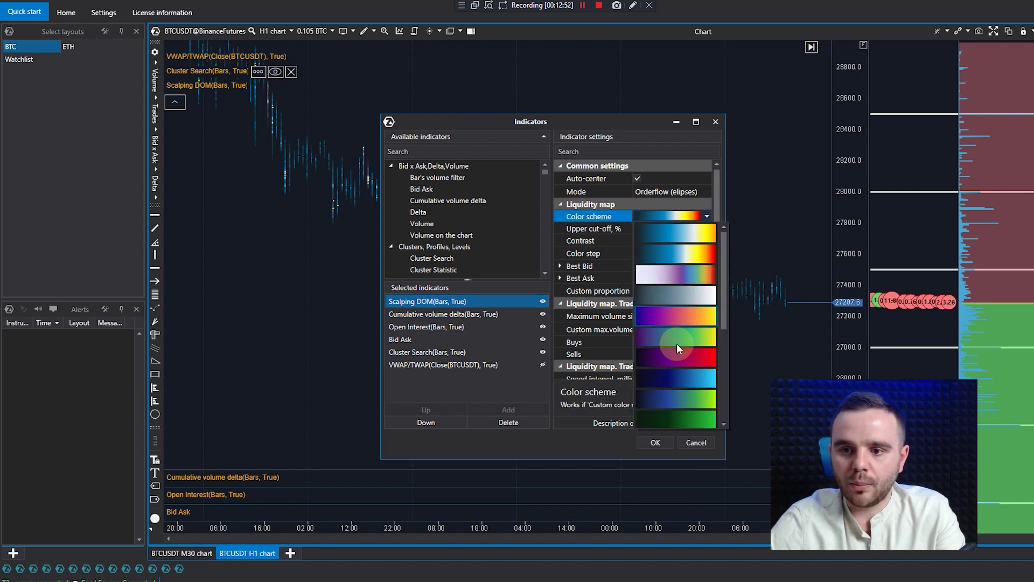
pyautogui.click(676, 220)
pyautogui.click(676, 220)
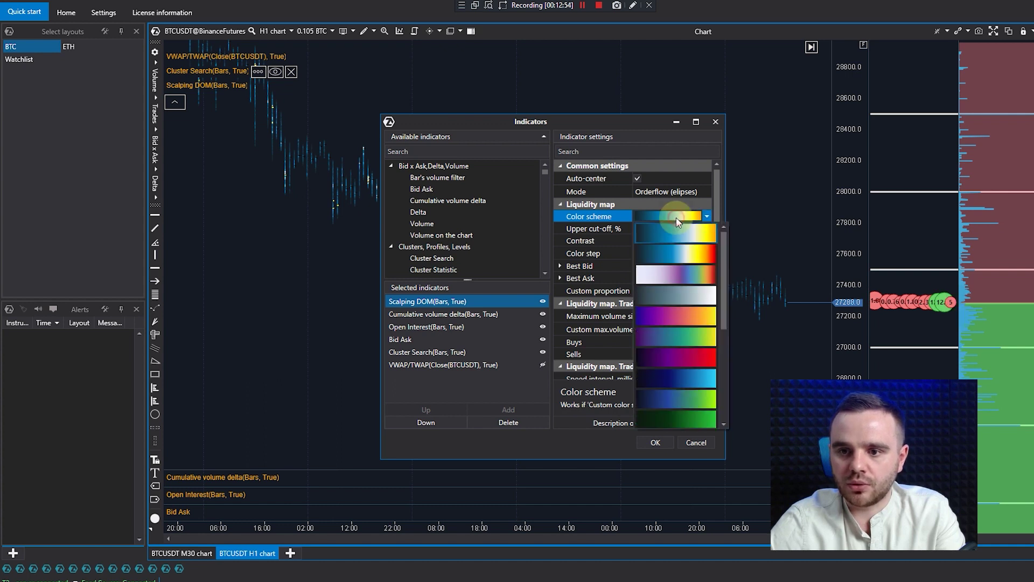
pyautogui.click(675, 275)
pyautogui.click(670, 218)
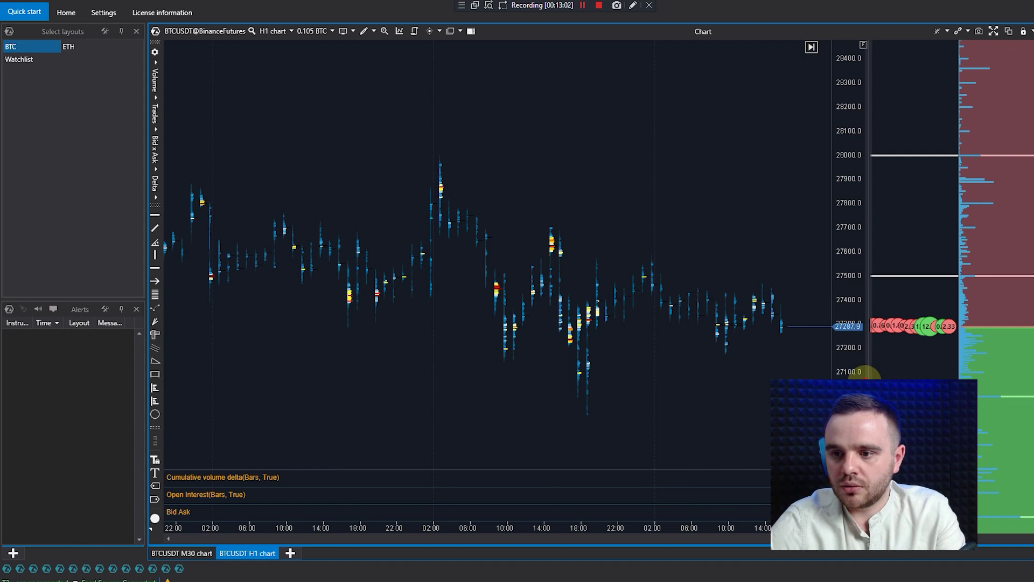
# - Widen the Scalping DOM area beside the price scale and inspect the cluster volumes and order book around the current price
pyautogui.moveTo(865, 375); pyautogui.dragTo(826, 88)
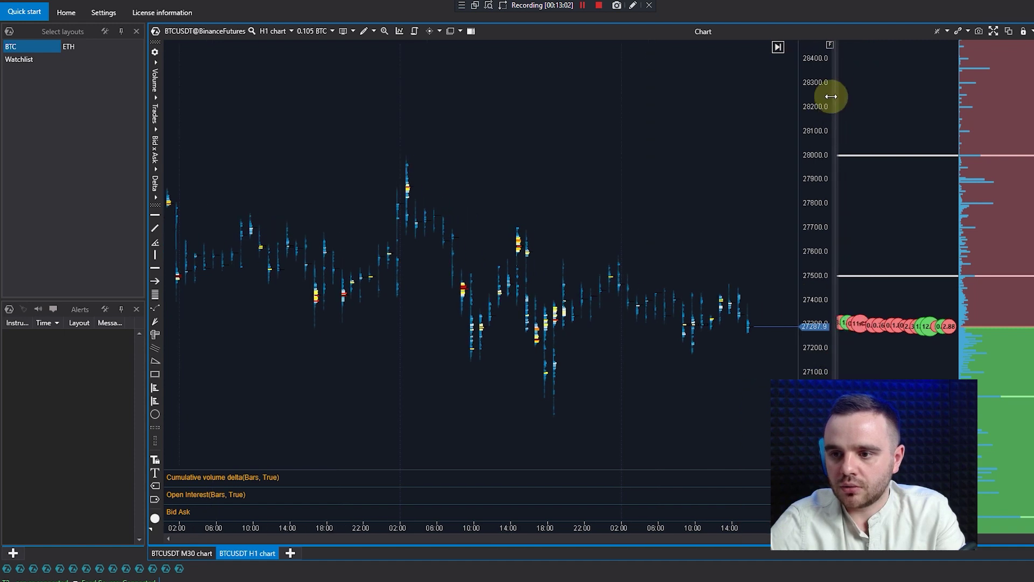
pyautogui.scroll(3, 834, 86)
pyautogui.scroll(3, 733, 266)
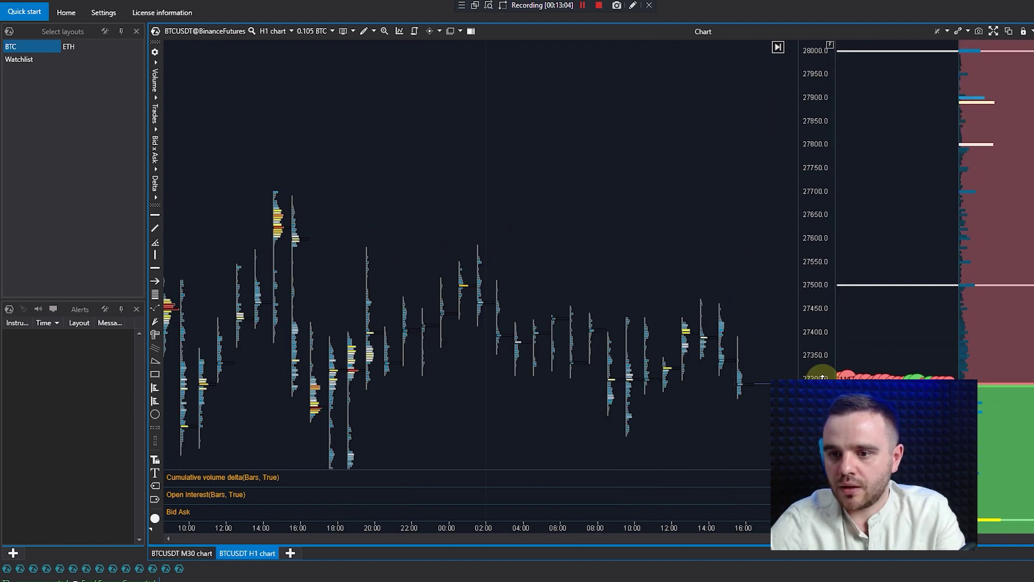
pyautogui.scroll(3, 716, 215)
pyautogui.scroll(3, 802, 207)
pyautogui.moveTo(803, 207); pyautogui.dragTo(789, 185)
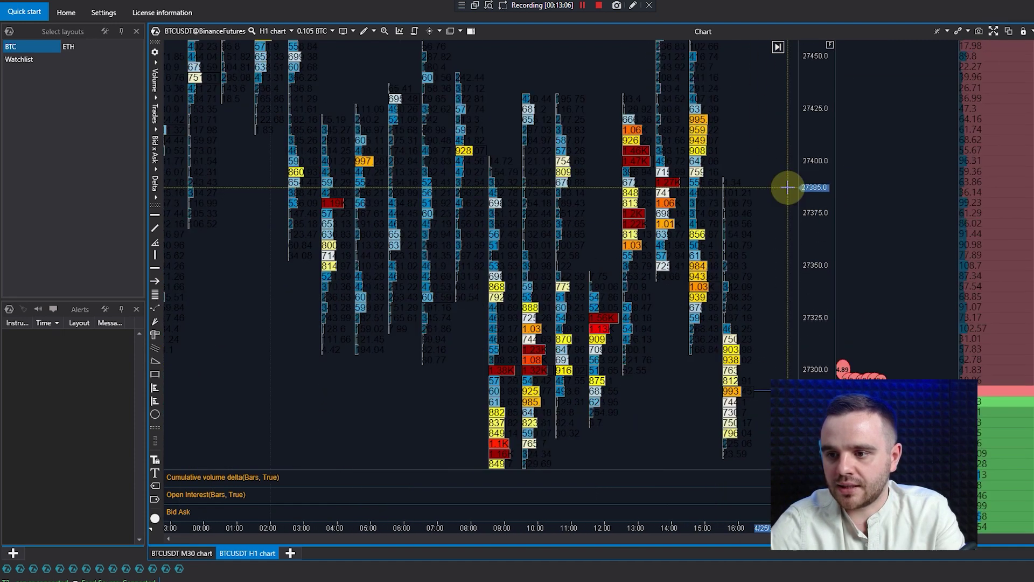
pyautogui.scroll(-3, 1007, 347)
pyautogui.scroll(-5, 1001, 352)
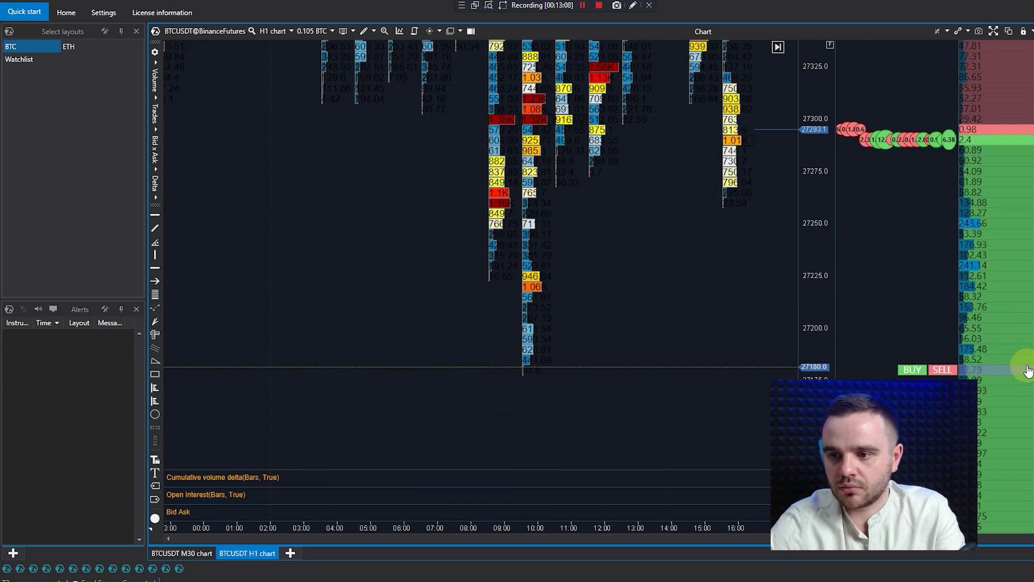
pyautogui.scroll(-5, 688, 358)
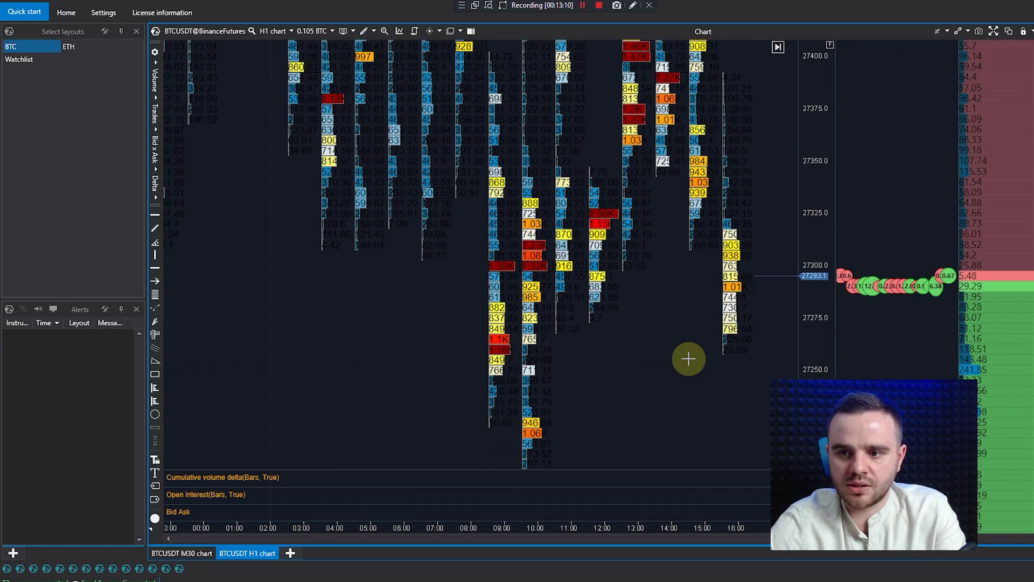
# - Compare the BTCUSDT H1 cluster chart and the Scalping DOM at several price and time scales
pyautogui.moveTo(802, 238); pyautogui.dragTo(791, 307)
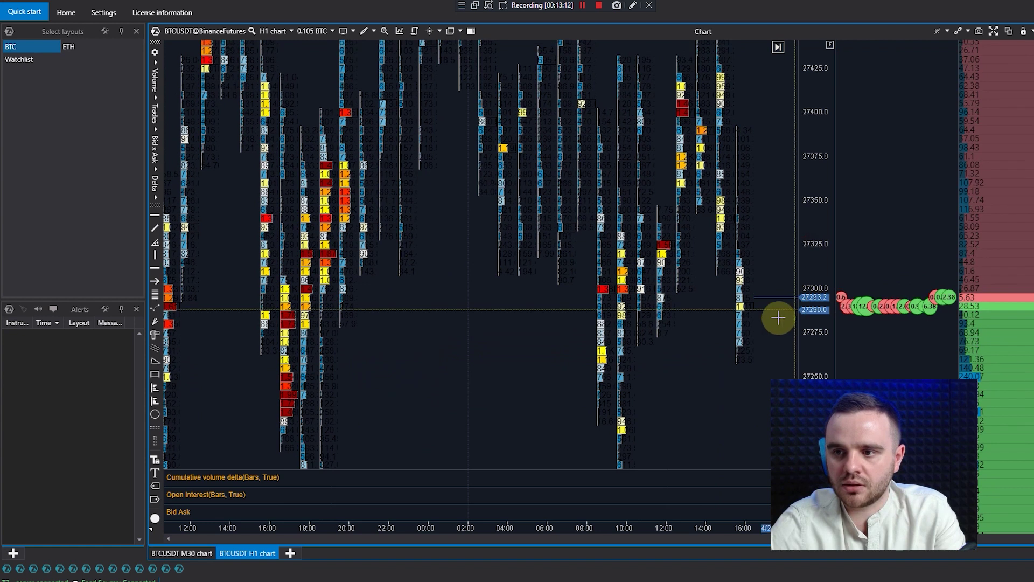
pyautogui.scroll(3, 761, 245)
pyautogui.scroll(2, 761, 245)
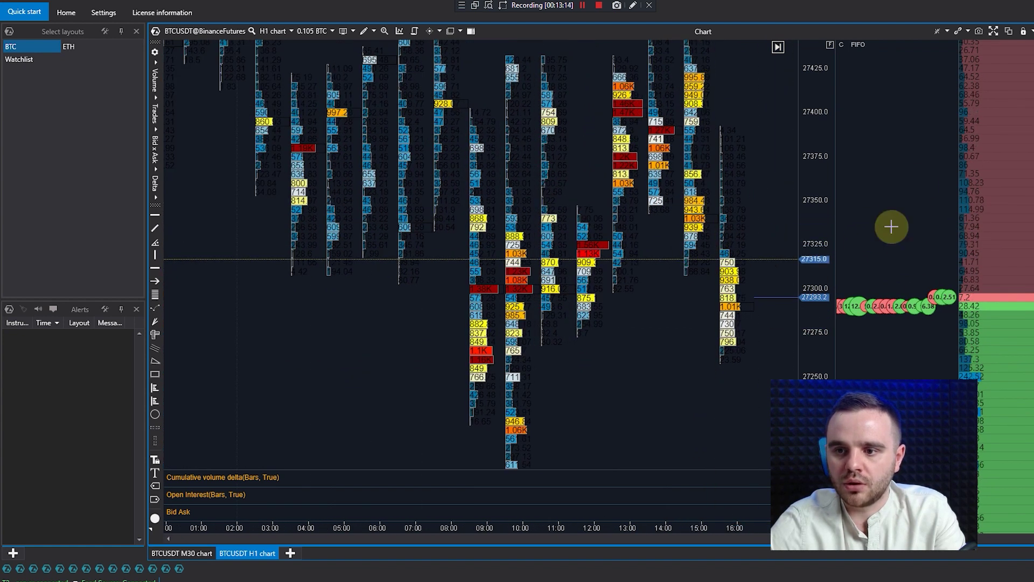
pyautogui.scroll(-5, 785, 235)
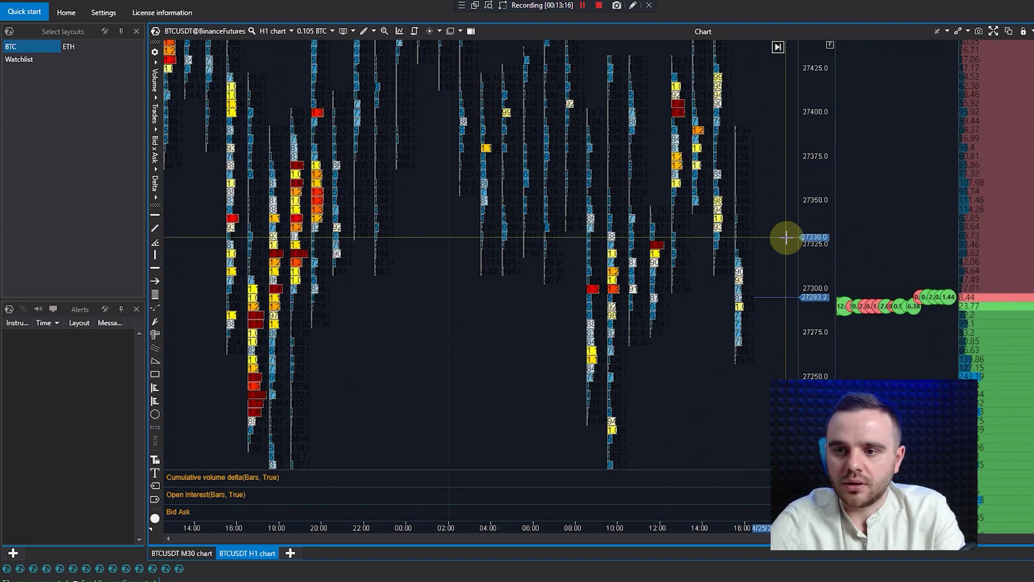
pyautogui.moveTo(815, 127); pyautogui.dragTo(818, 264)
pyautogui.moveTo(821, 137); pyautogui.dragTo(815, 300)
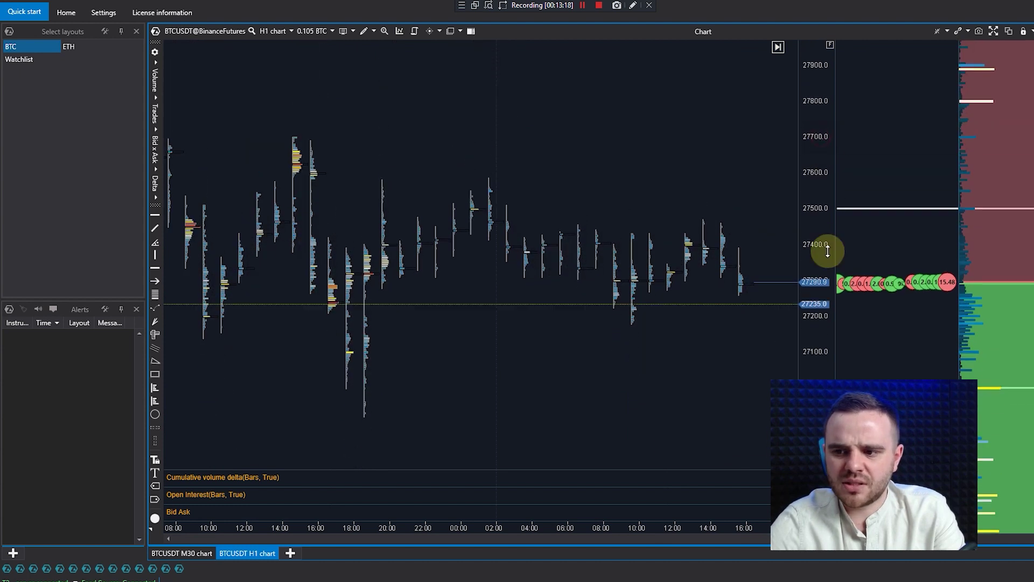
pyautogui.scroll(-5, 808, 334)
pyautogui.scroll(-3, 577, 402)
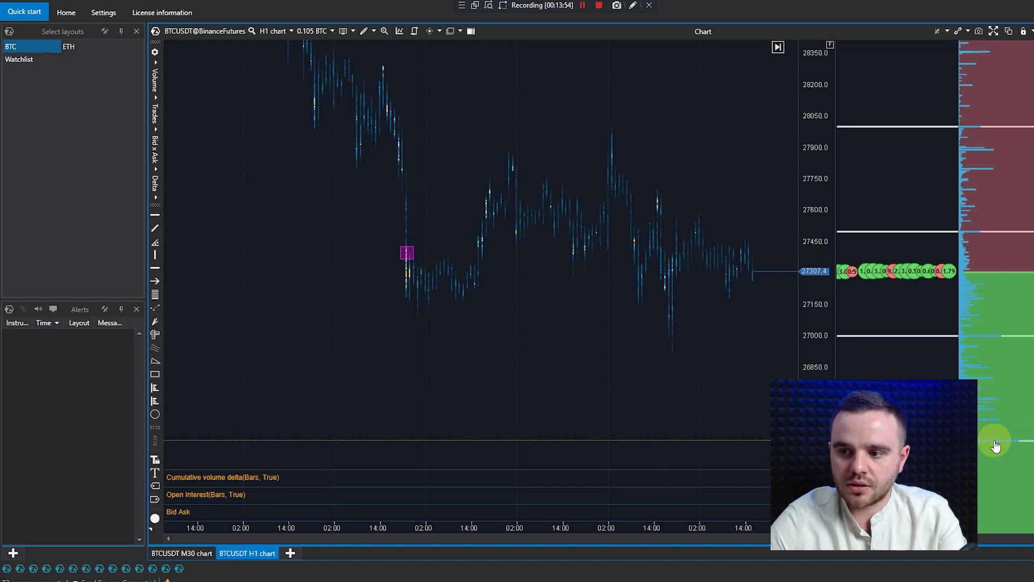
pyautogui.scroll(2, 729, 377)
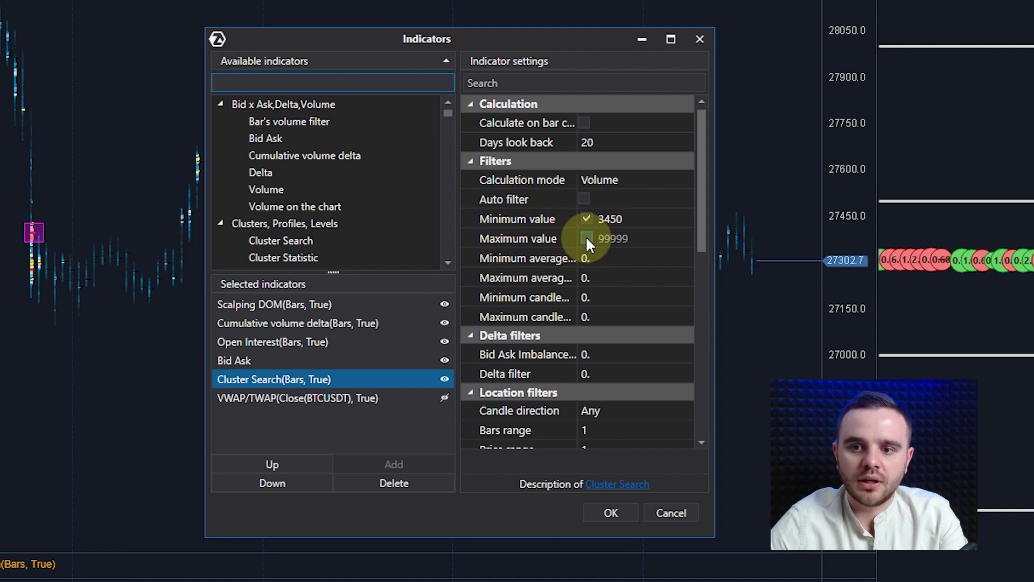
# - Review the Cluster Search indicator's filter, visualization and alert settings, then close its settings
pyautogui.scroll(-1, 683, 282)
pyautogui.scroll(-10, 683, 286)
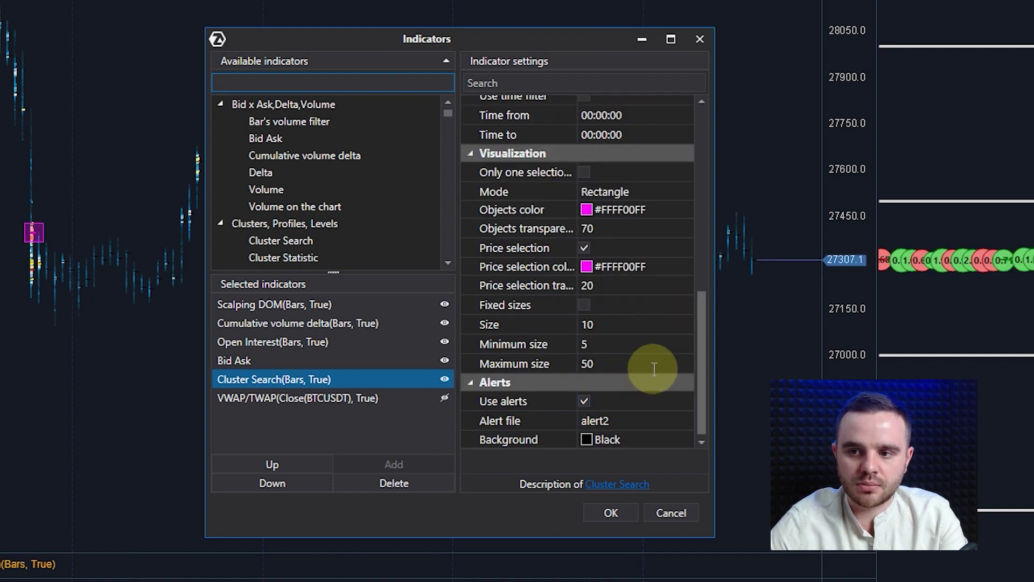
pyautogui.scroll(12, 629, 362)
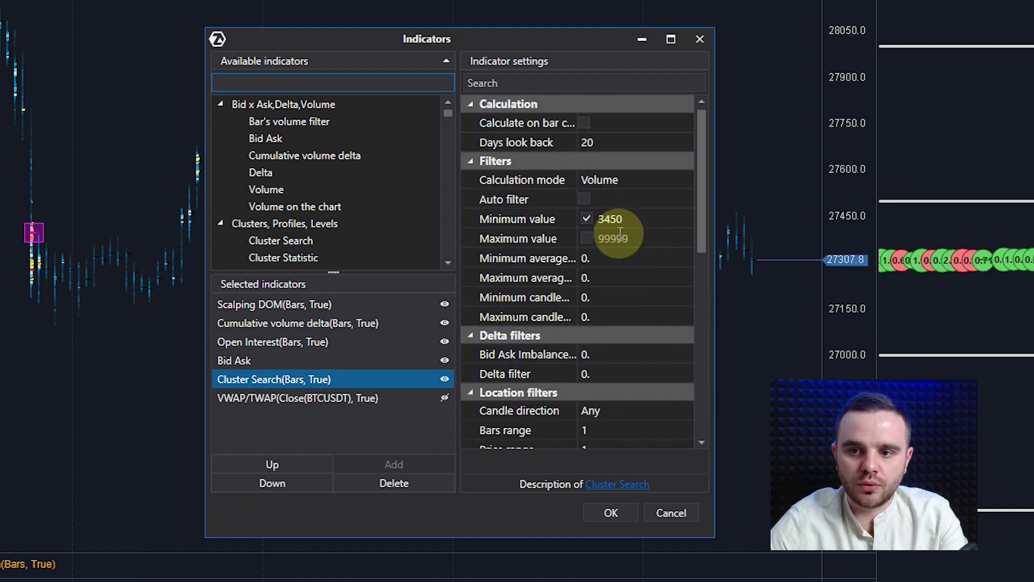
pyautogui.click(611, 512)
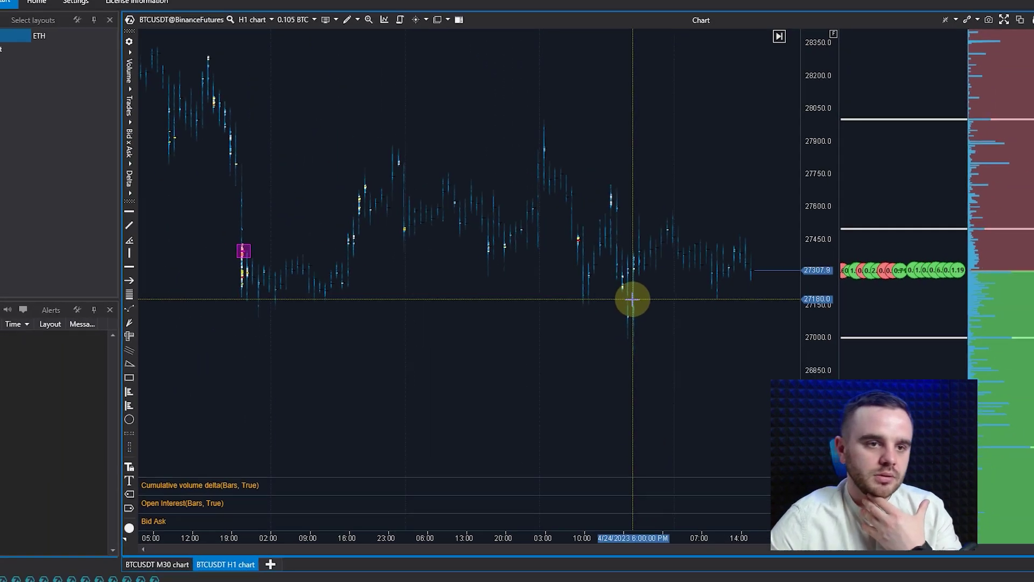
# - Examine the Cluster Search markers across the earlier BTCUSDT H1 price history
pyautogui.scroll(5, 646, 323)
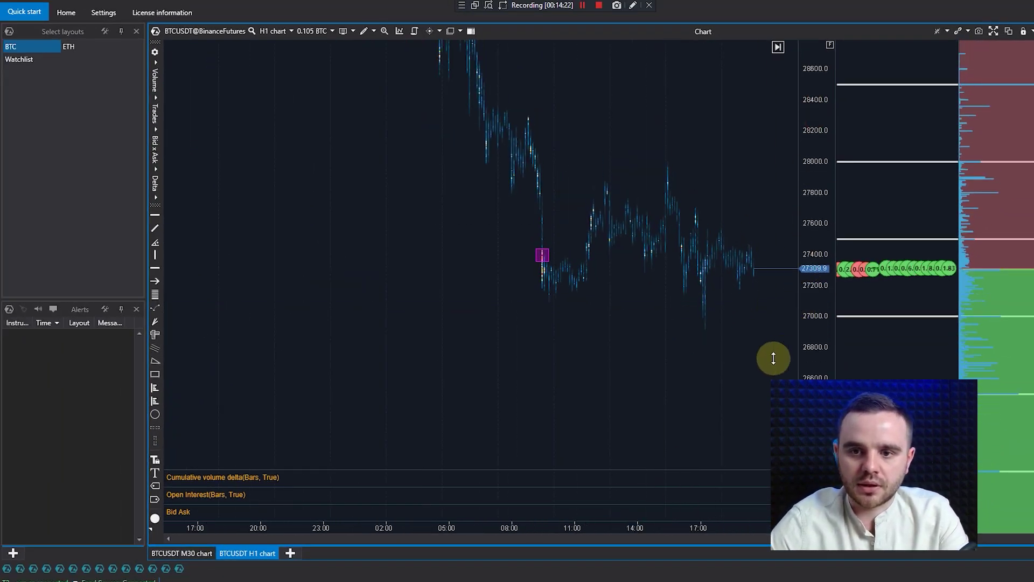
pyautogui.scroll(-5, 684, 300)
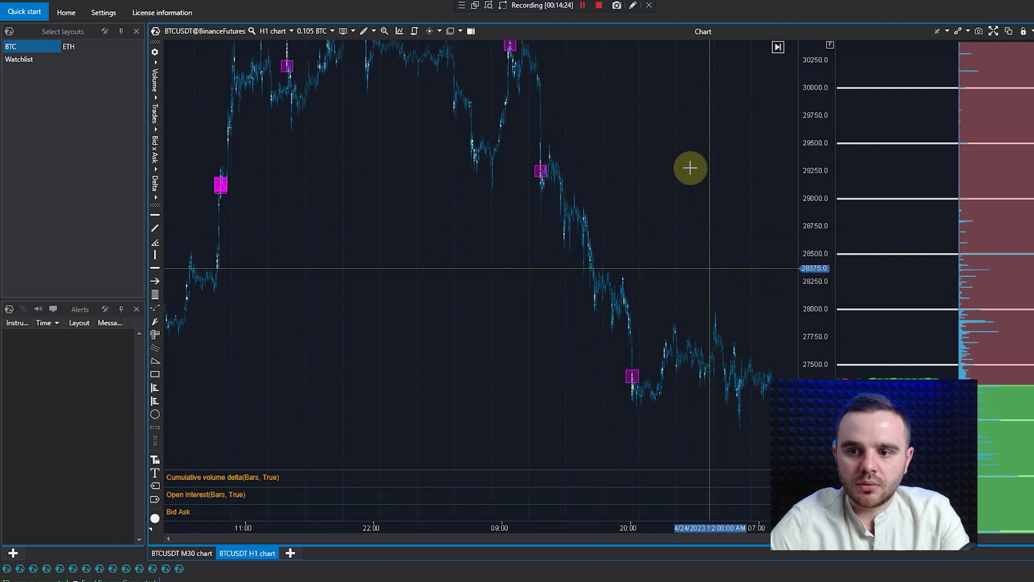
pyautogui.scroll(-2, 692, 178)
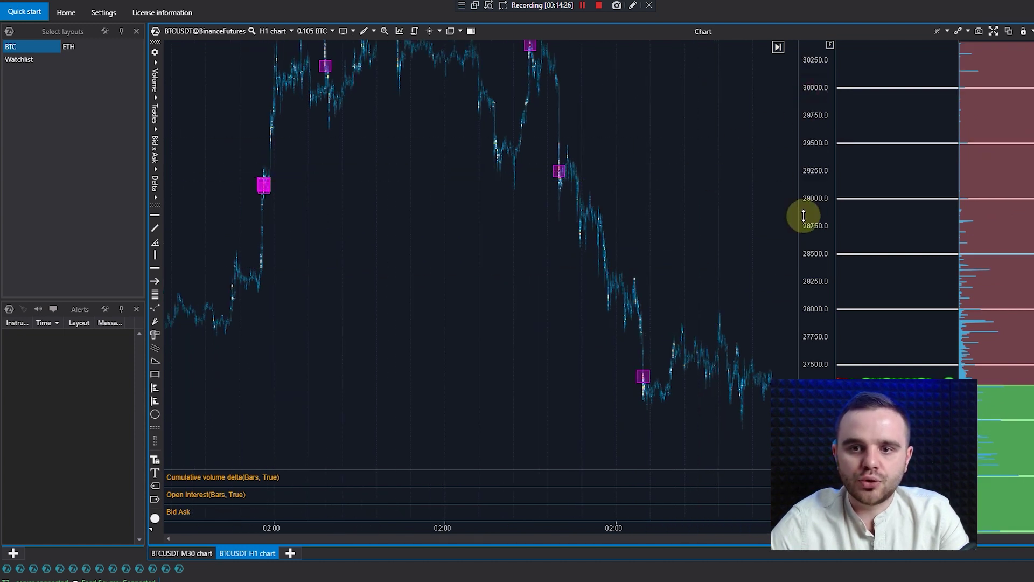
pyautogui.moveTo(803, 215); pyautogui.dragTo(797, 242)
pyautogui.moveTo(612, 360); pyautogui.dragTo(560, 331)
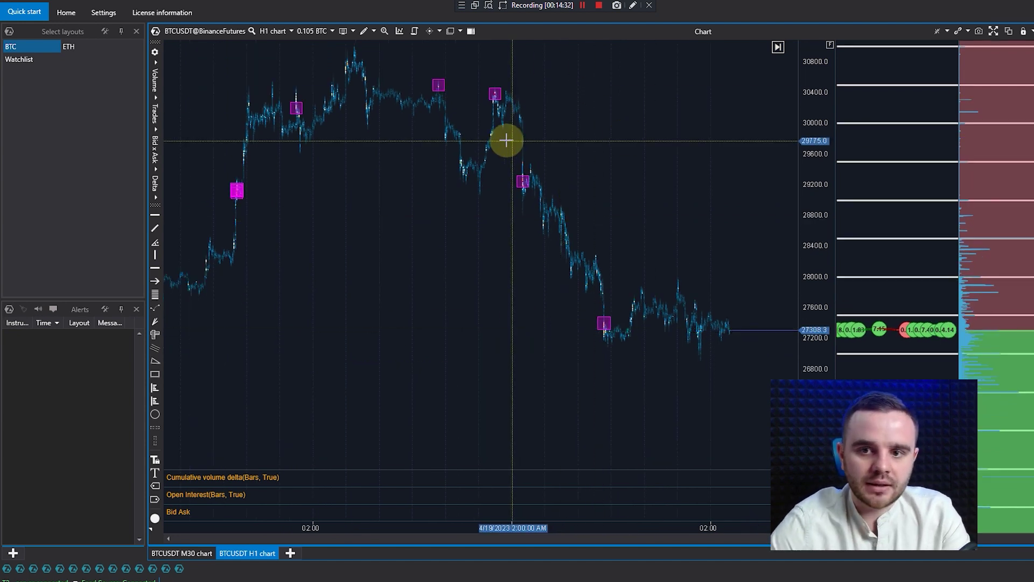
# - Set the Cluster Search indicator's minimum volume value to 2450 and examine the markers on the chart
pyautogui.moveTo(264, 81)
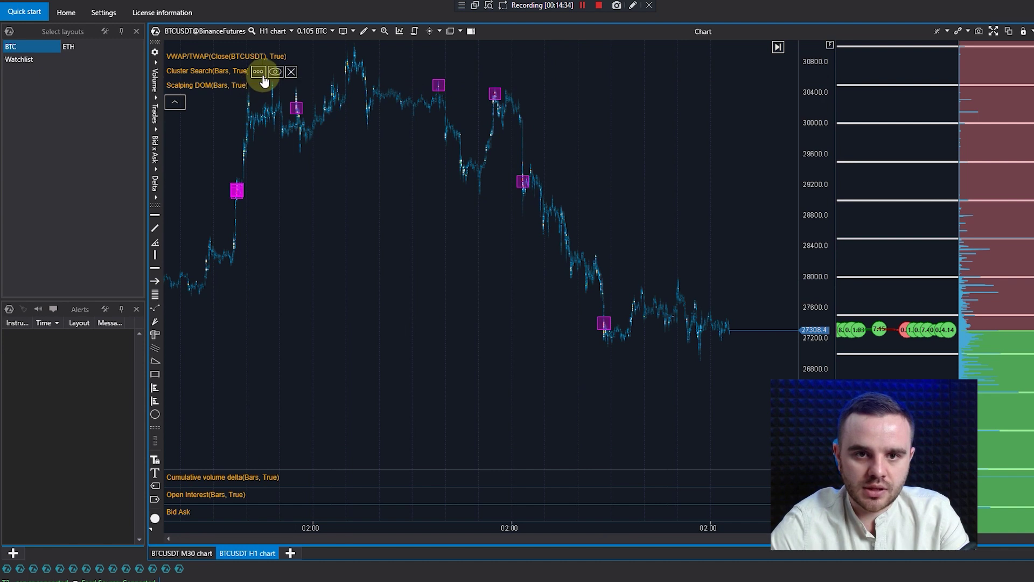
pyautogui.click(258, 71)
pyautogui.moveTo(504, 120); pyautogui.dragTo(419, 191)
pyautogui.click(560, 309)
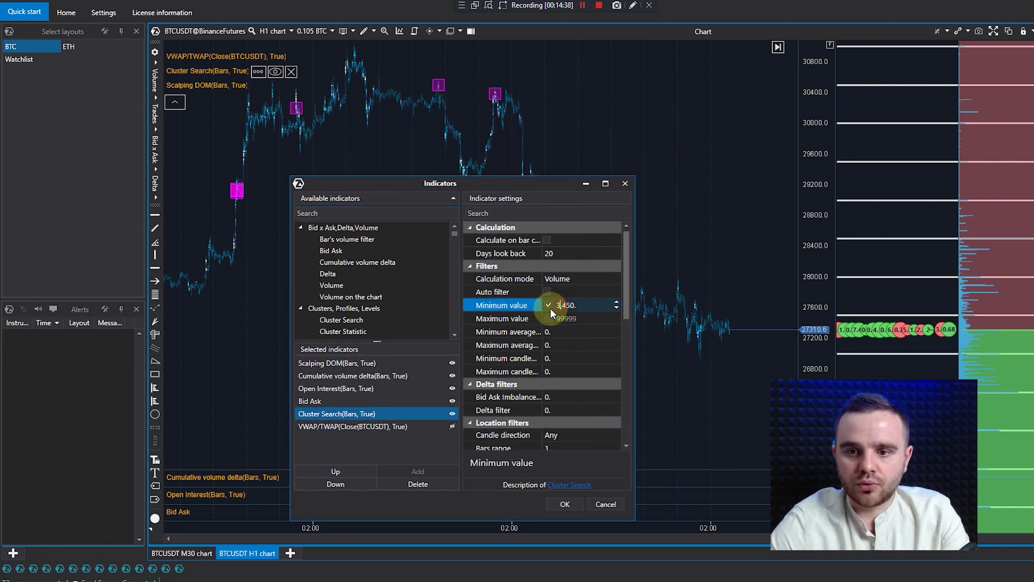
pyautogui.moveTo(511, 179); pyautogui.dragTo(690, 491)
pyautogui.moveTo(638, 353); pyautogui.dragTo(569, 168)
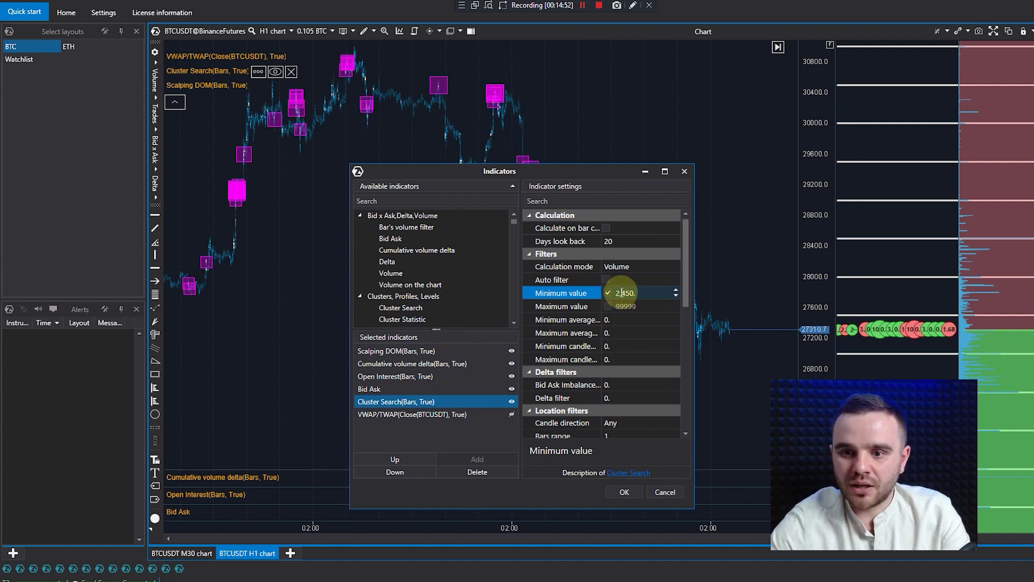
# - Restore the Cluster Search minimum value to 3450 and move the settings dialog clear of the markers
pyautogui.press('Delete')
pyautogui.write('3')
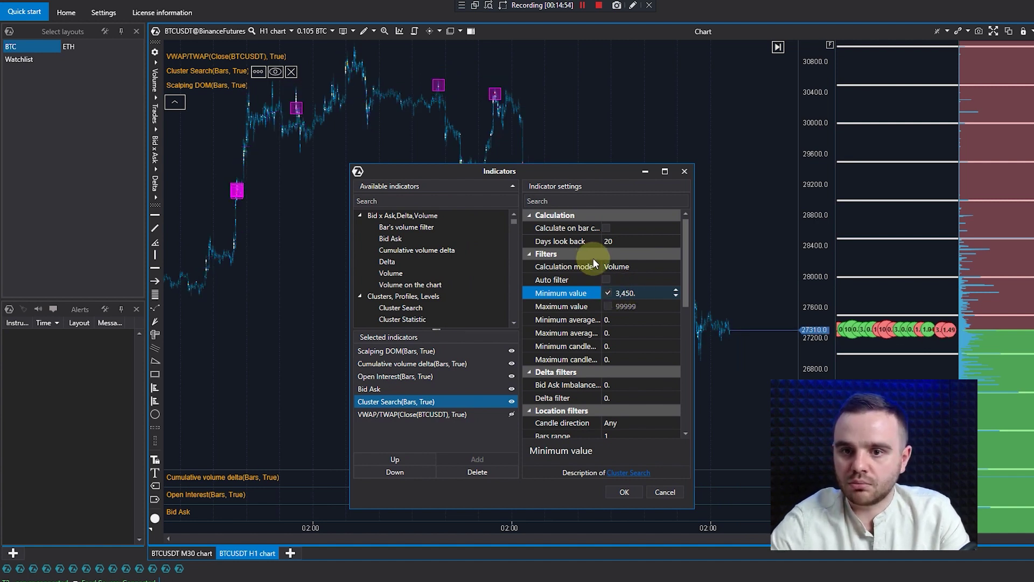
pyautogui.moveTo(577, 167); pyautogui.dragTo(357, 466)
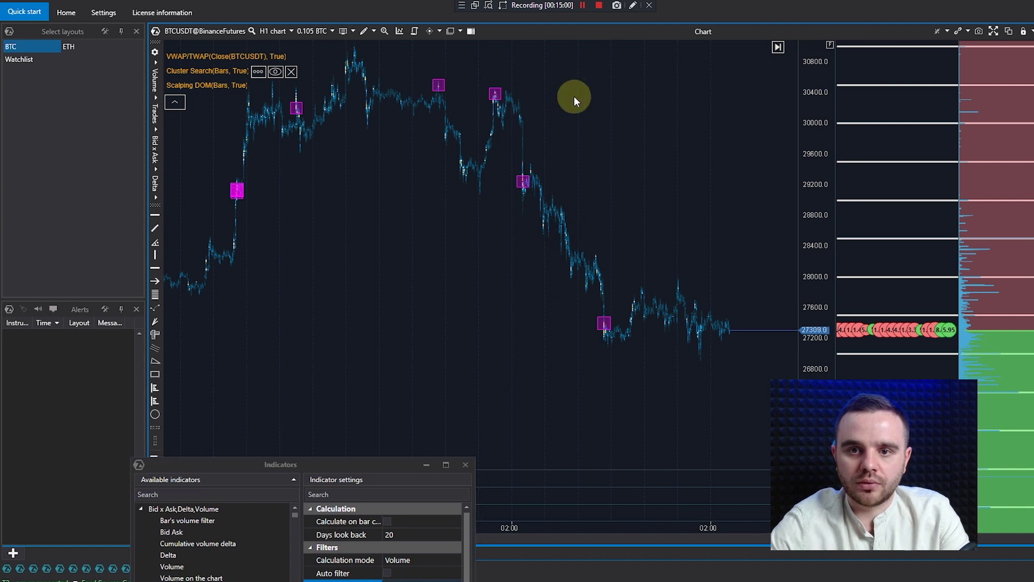
# - Set the Cluster Search indicator's minimum value to 3000 and apply the settings
pyautogui.moveTo(341, 466); pyautogui.dragTo(486, 225)
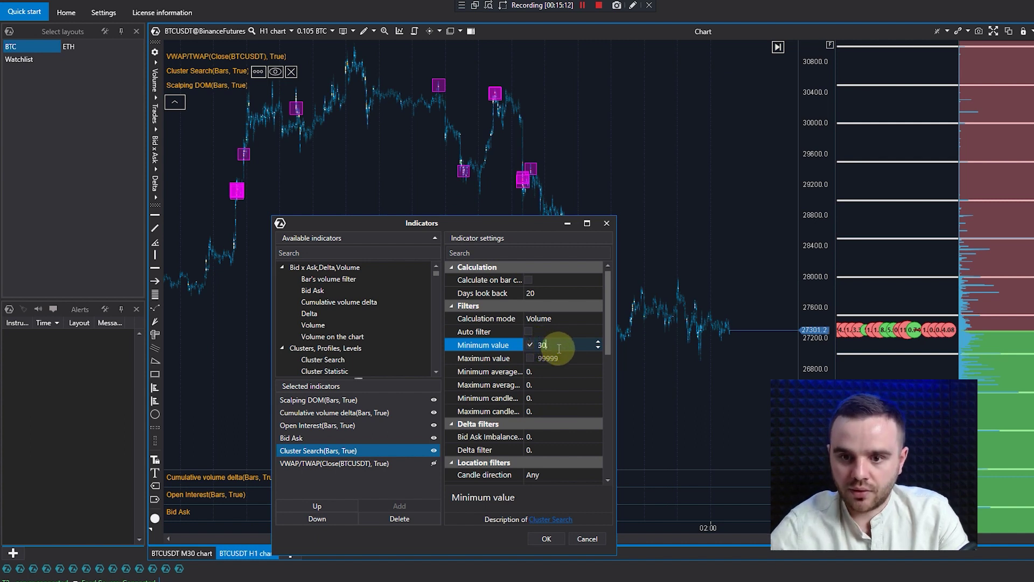
pyautogui.write('000')
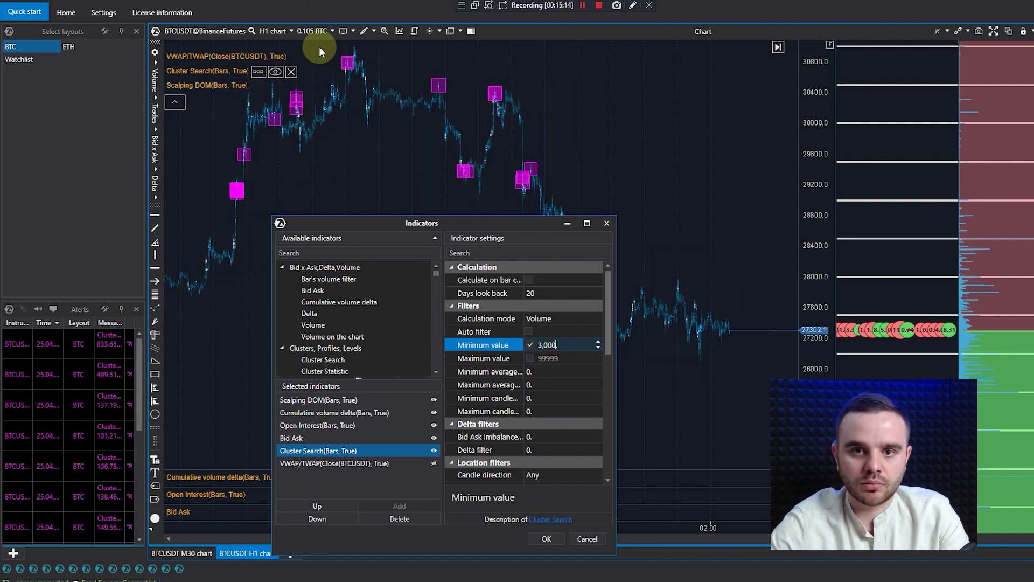
pyautogui.click(633, 5)
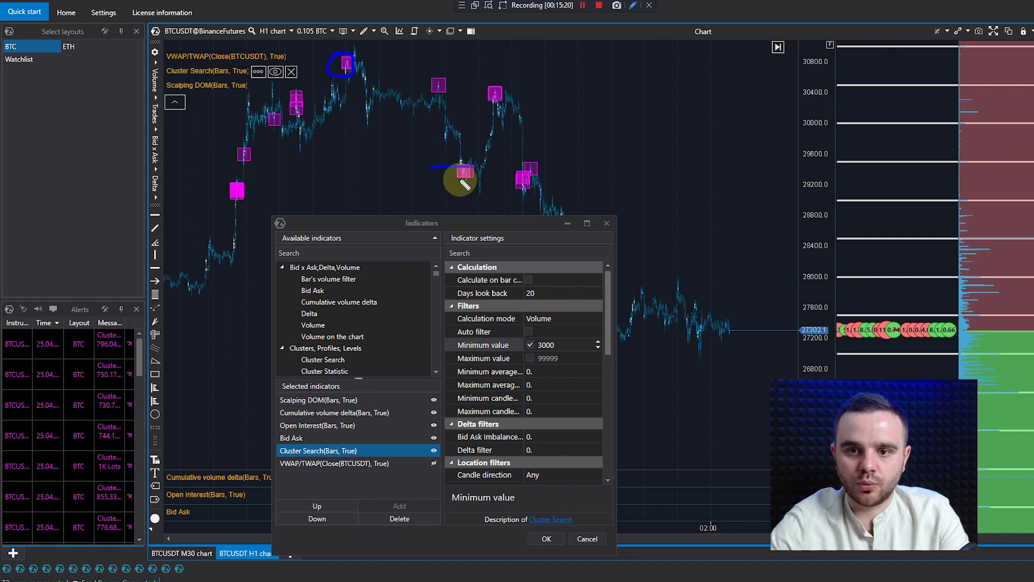
pyautogui.moveTo(474, 167); pyautogui.dragTo(487, 98)
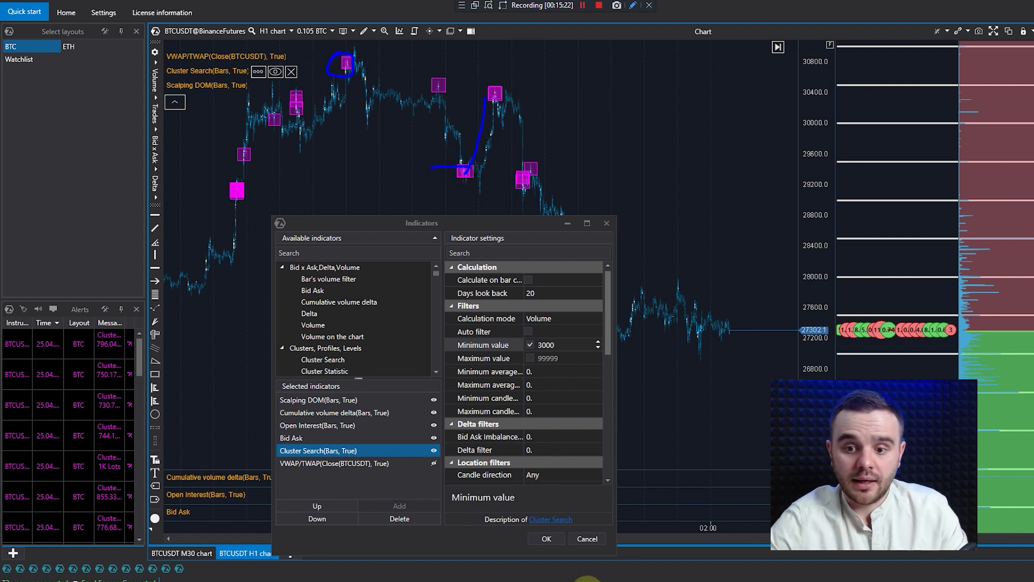
pyautogui.click(553, 541)
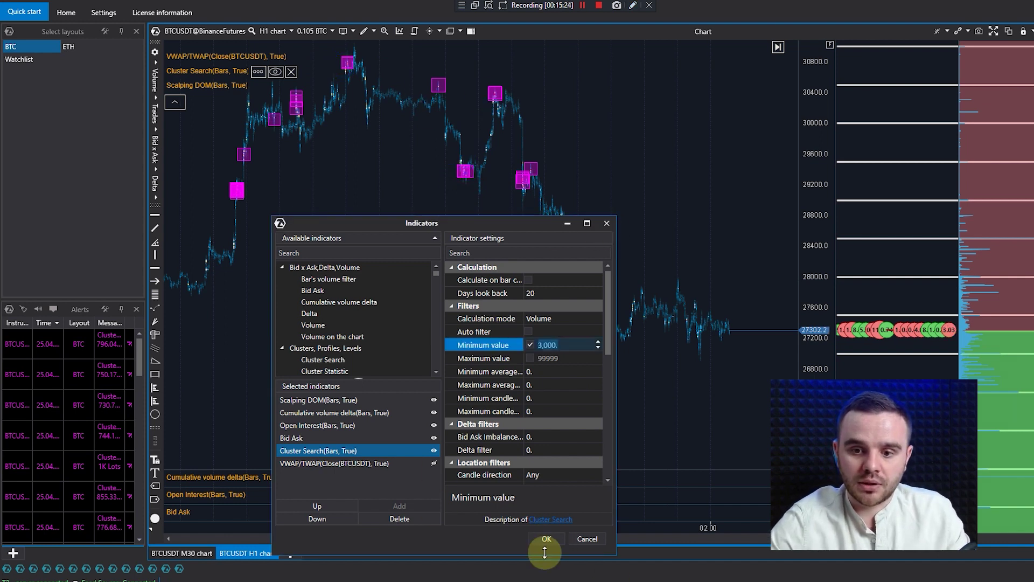
pyautogui.click(546, 539)
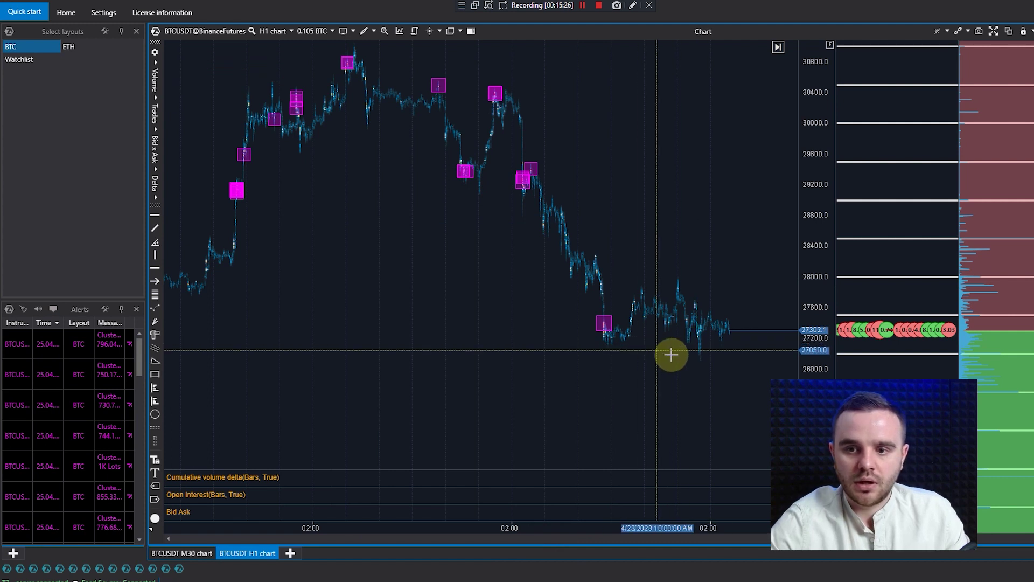
pyautogui.scroll(2, 739, 362)
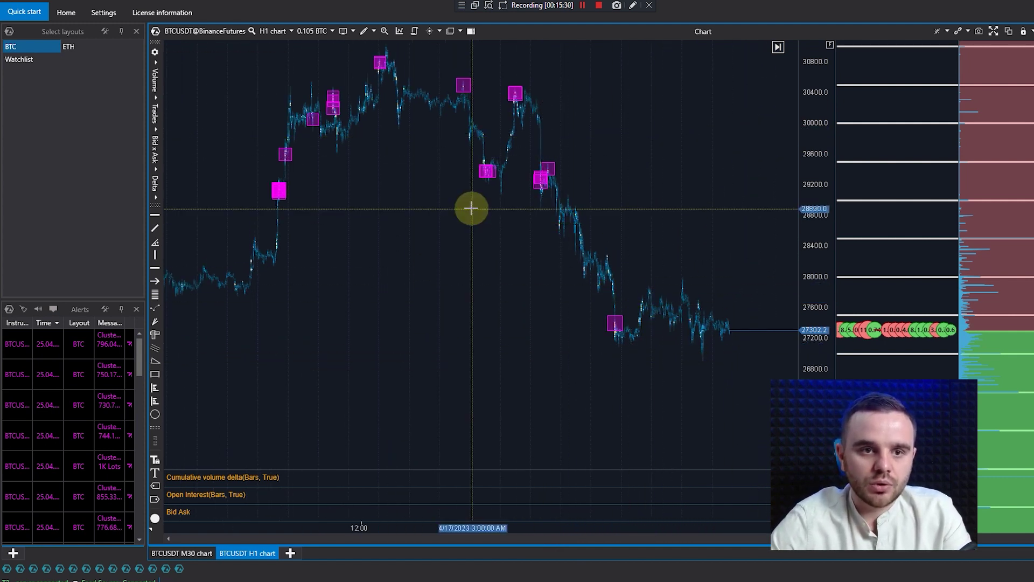
# - Review the Cluster Search indicator's visualization and alert settings
pyautogui.moveTo(245, 71)
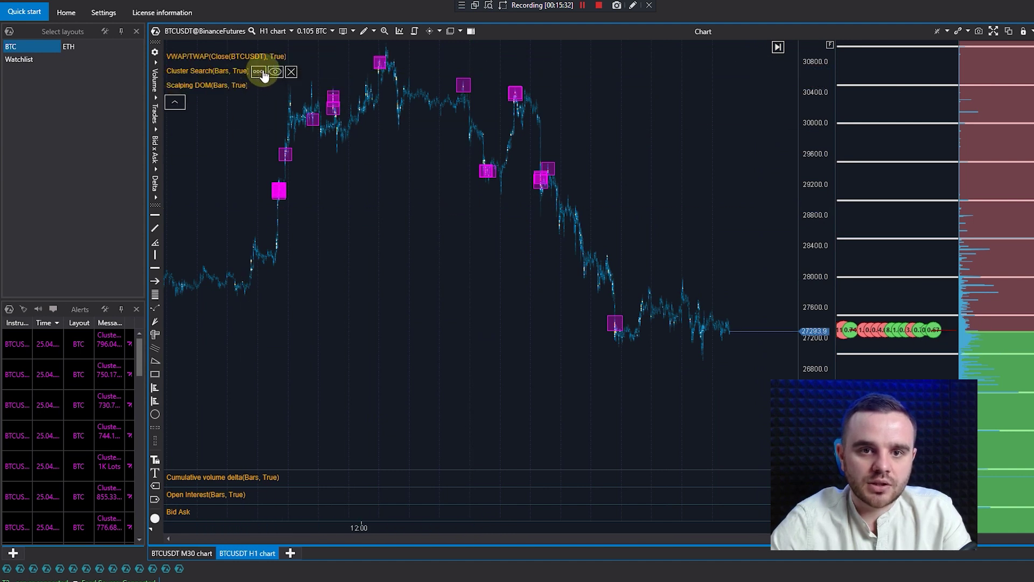
pyautogui.click(263, 74)
pyautogui.scroll(-1, 667, 364)
pyautogui.scroll(-8, 668, 364)
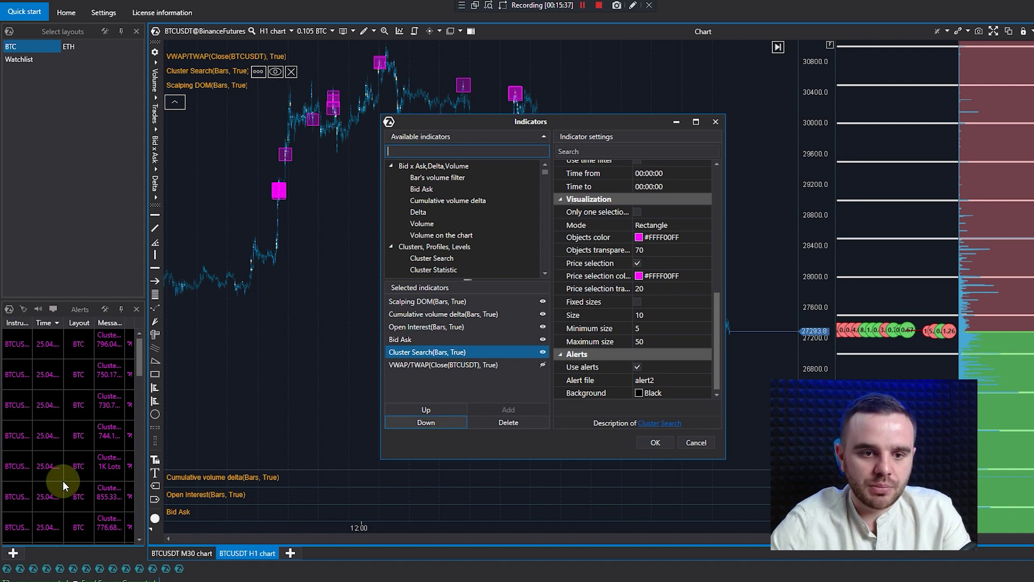
pyautogui.click(655, 442)
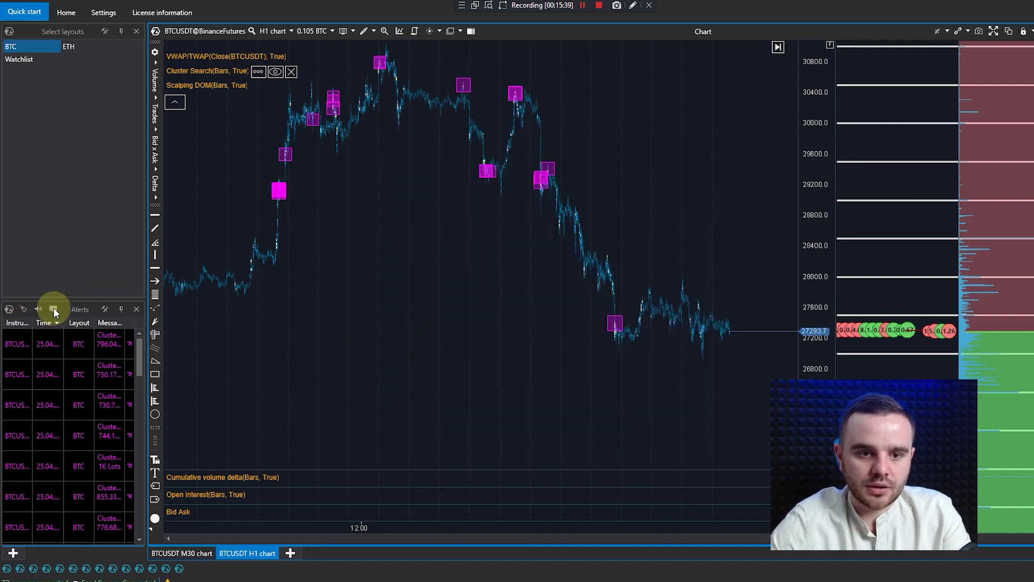
# - Undock the Alerts panel, dock it again below the layouts list, and widen both panels
pyautogui.click(79, 308)
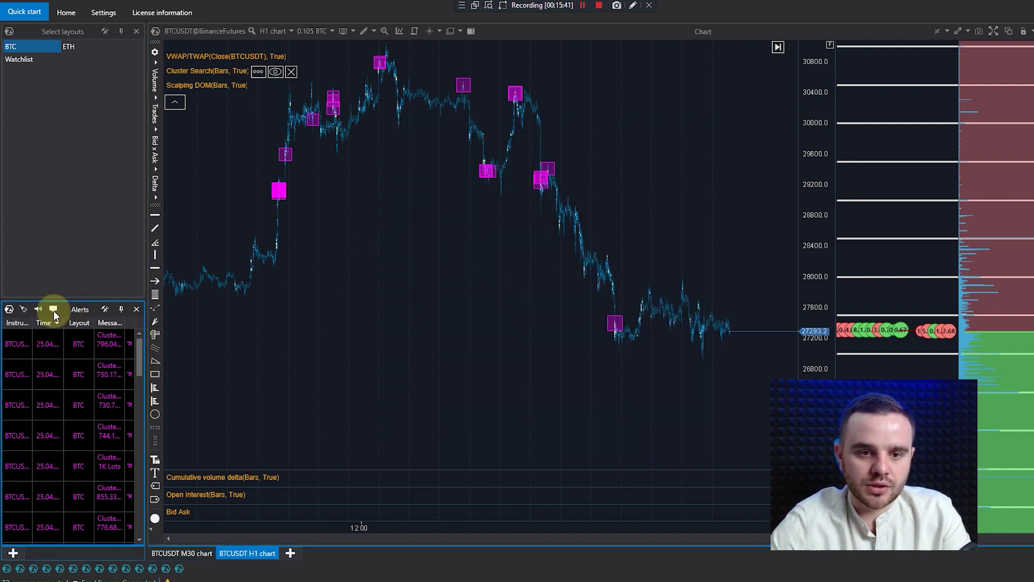
pyautogui.moveTo(80, 309)
pyautogui.mouseDown()
pyautogui.moveTo(180, 304)
pyautogui.moveTo(664, 194)
pyautogui.moveTo(418, 268)
pyautogui.moveTo(146, 378)
pyautogui.moveTo(99, 331)
pyautogui.moveTo(692, 396)
pyautogui.moveTo(555, 526)
pyautogui.moveTo(553, 556)
pyautogui.moveTo(536, 512)
pyautogui.moveTo(946, 296)
pyautogui.moveTo(94, 288)
pyautogui.moveTo(76, 308)
pyautogui.moveTo(89, 248)
pyautogui.mouseUp()
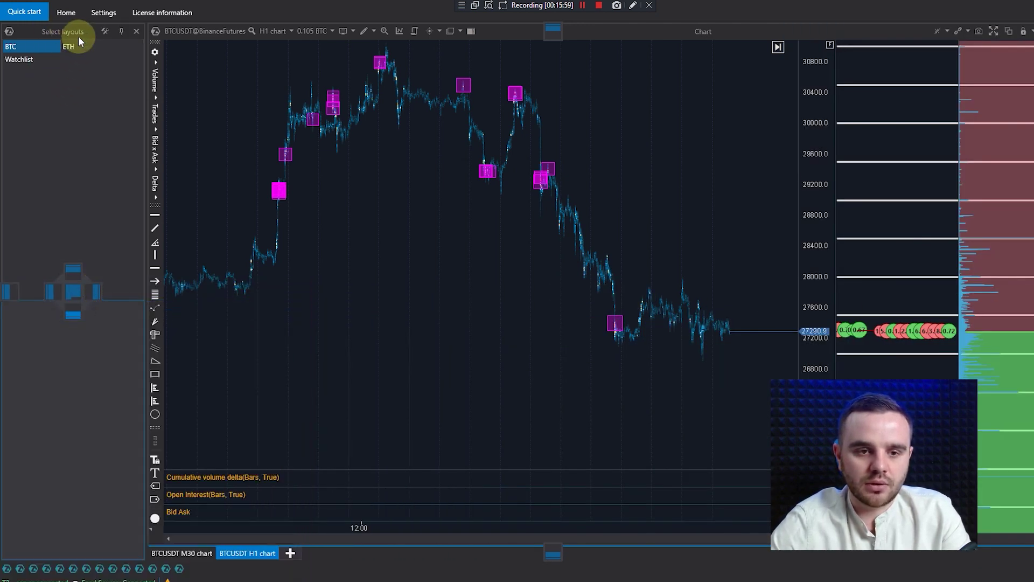
pyautogui.moveTo(79, 36); pyautogui.dragTo(72, 315)
pyautogui.moveTo(147, 247); pyautogui.dragTo(211, 245)
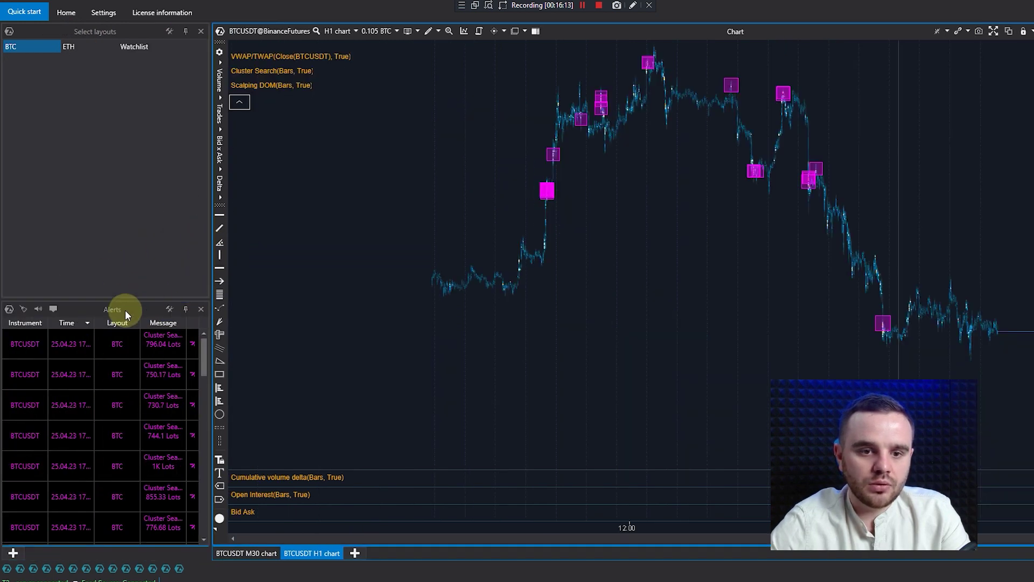
# - Open the Telegram notification settings for alerts and check the ATAS ALERTS bot's info in Telegram
pyautogui.click(173, 308)
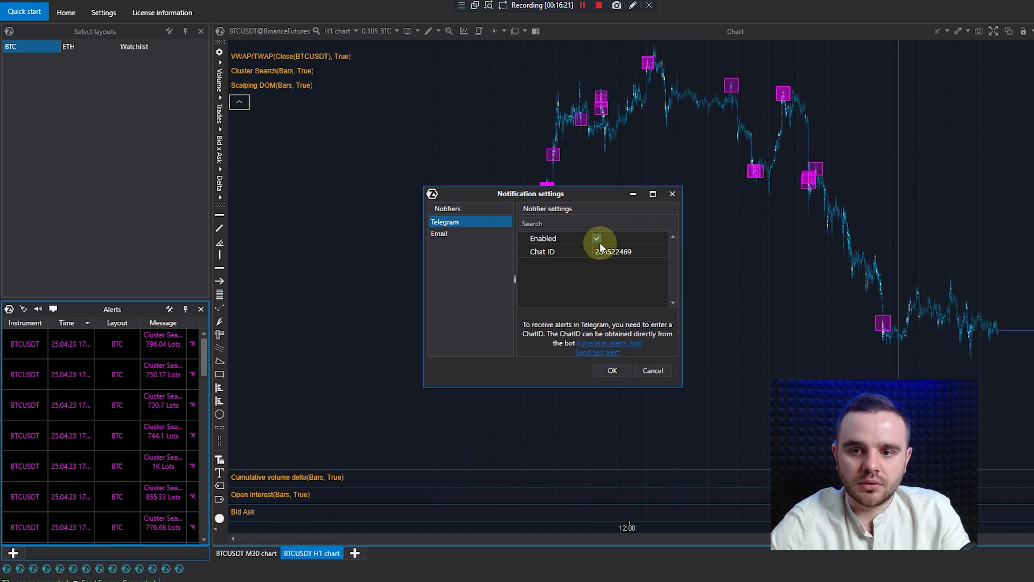
pyautogui.hotkey('alt', 'Tab')
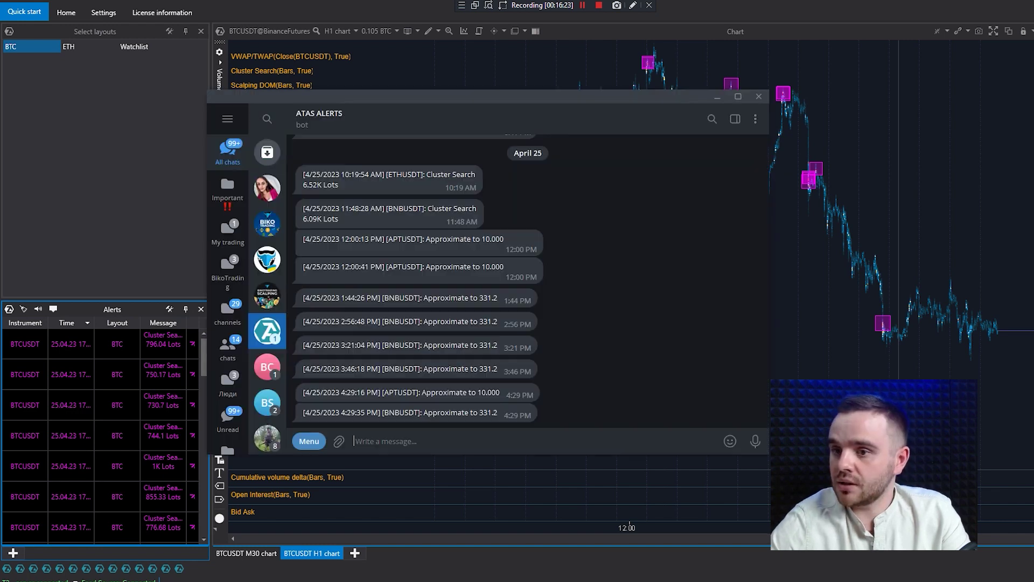
pyautogui.click(331, 114)
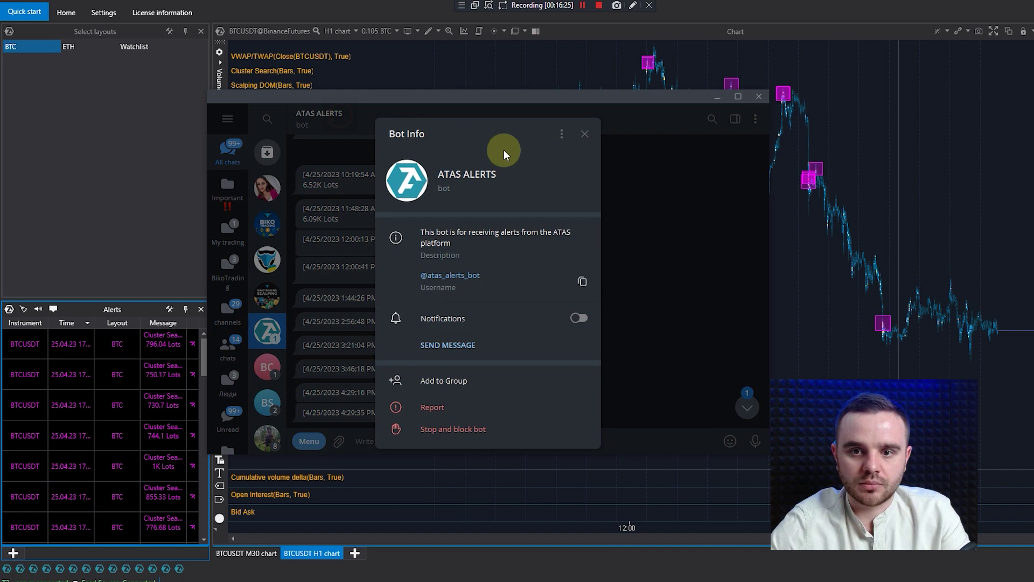
pyautogui.click(703, 201)
pyautogui.hotkey('alt', 'Tab')
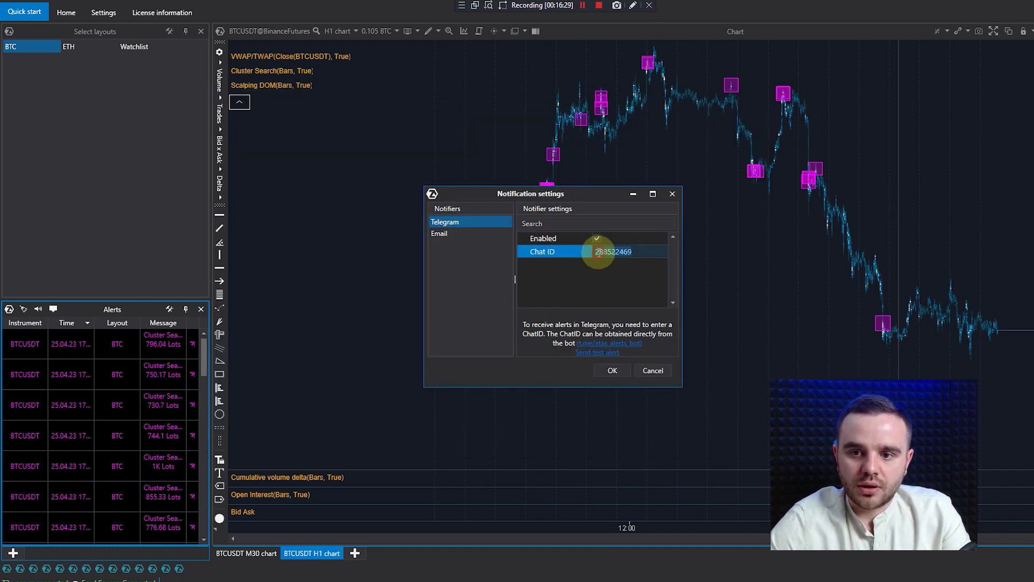
# - Open the ATAS alerts bot from its link in the notification settings and review its older and newest alert messages
pyautogui.click(598, 345)
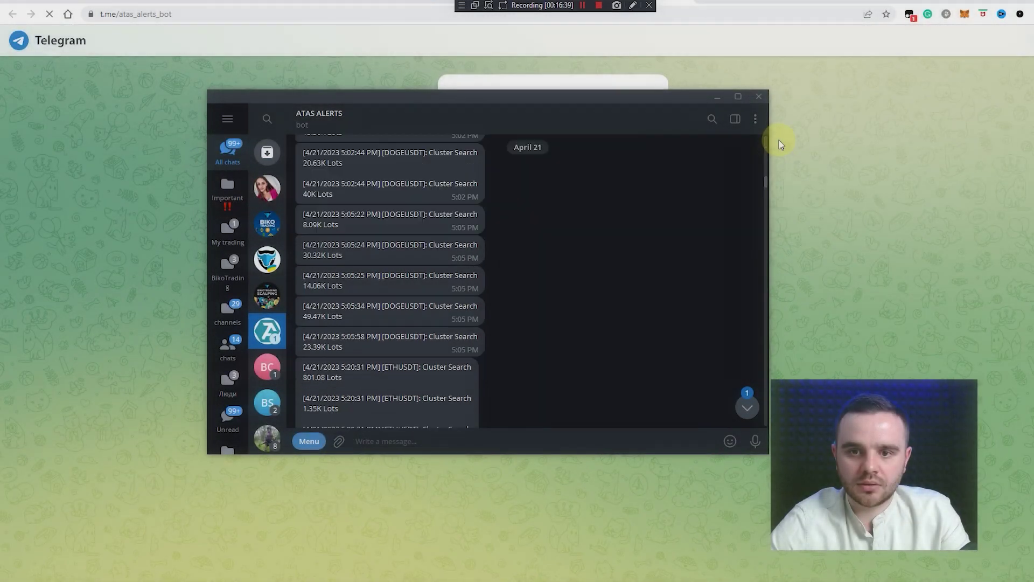
pyautogui.scroll(5, 662, 216)
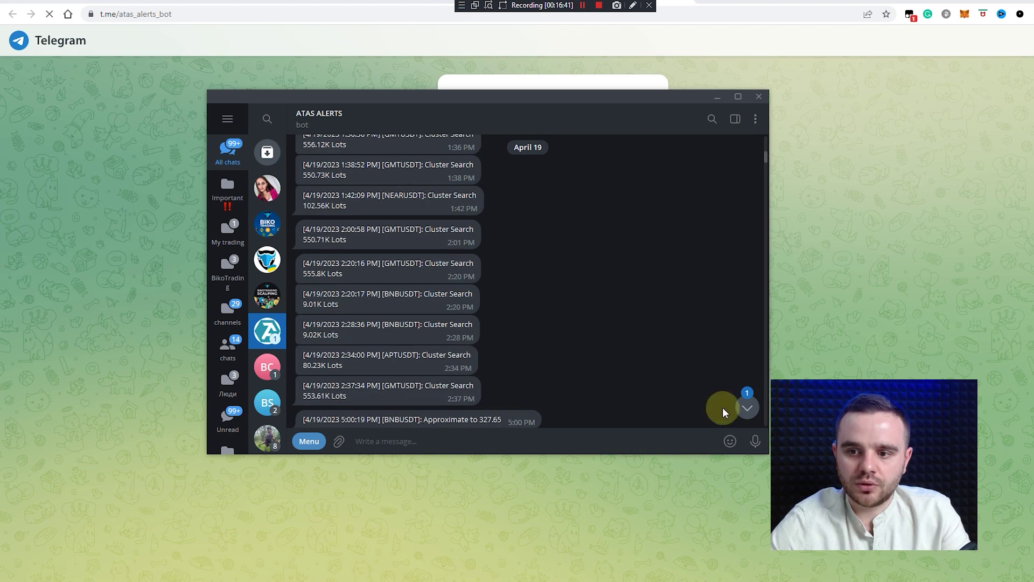
pyautogui.click(746, 408)
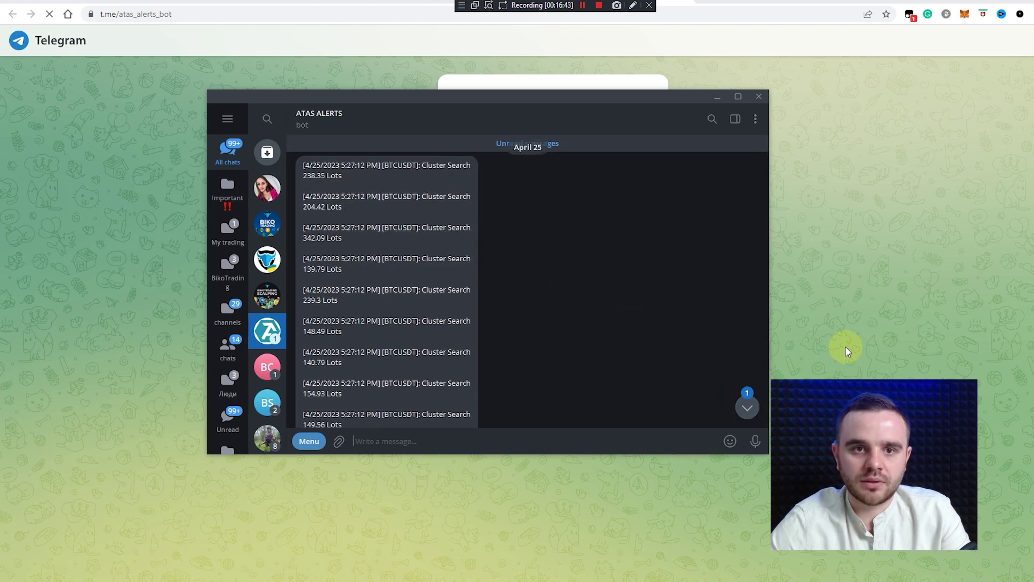
pyautogui.click(884, 329)
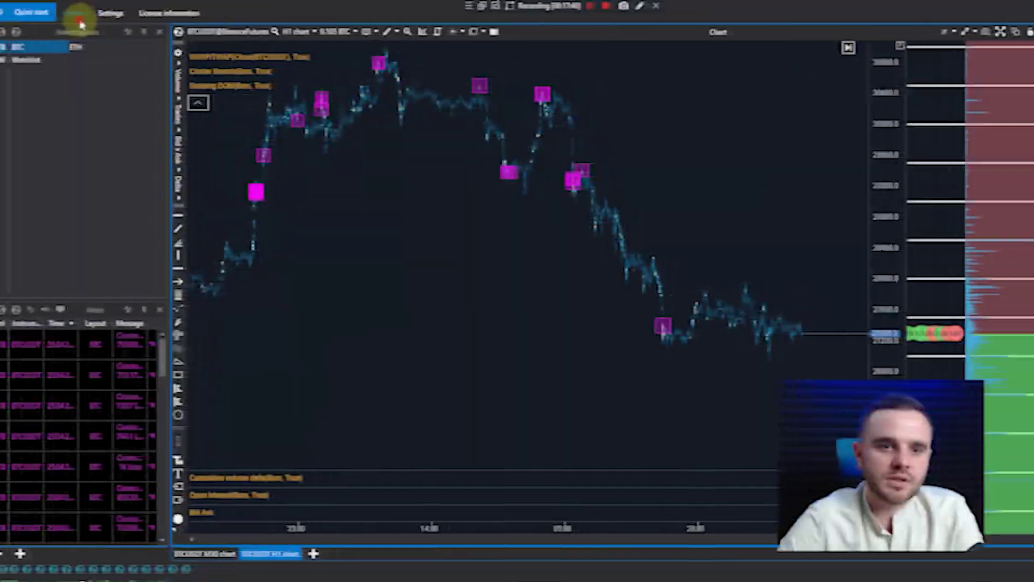
# - Set the Dom depth of the Bybit connection to Dom200 in its connector settings
pyautogui.click(79, 20)
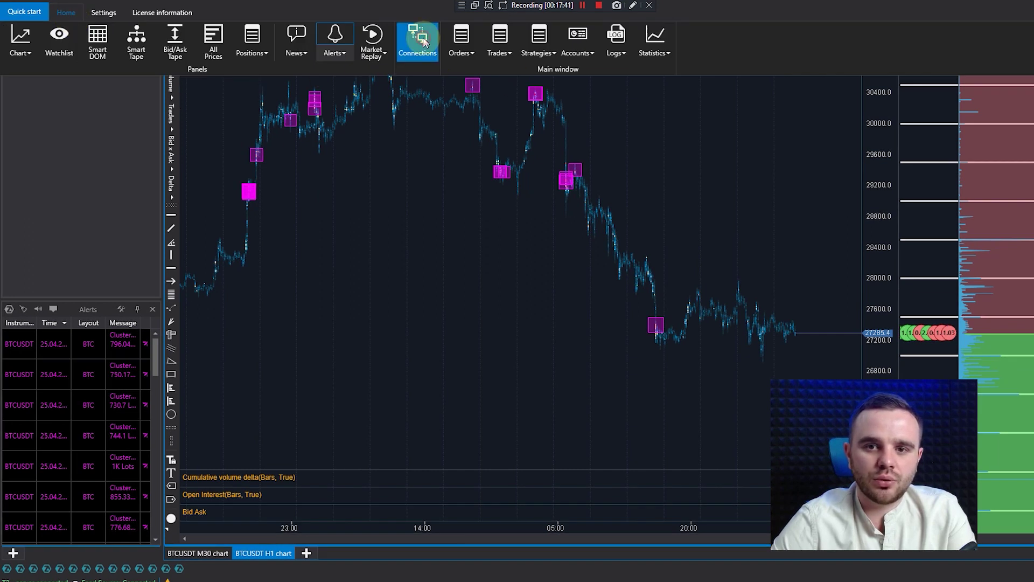
pyautogui.click(418, 37)
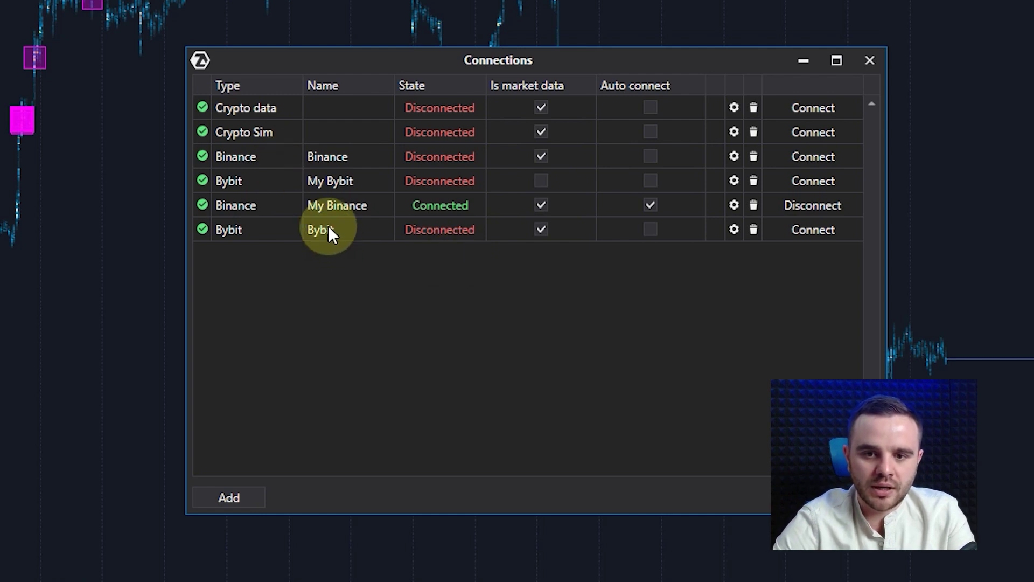
pyautogui.click(733, 231)
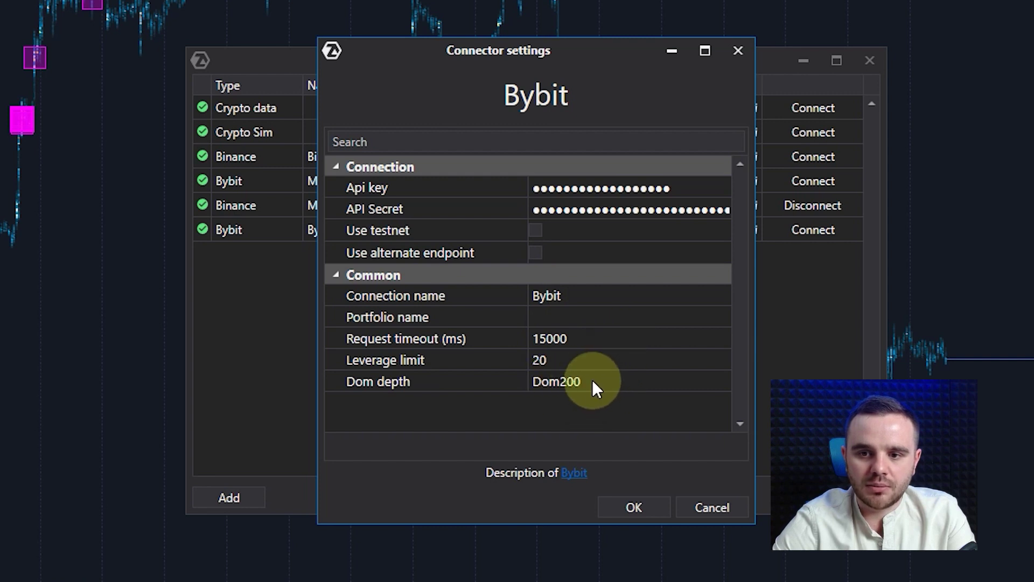
pyautogui.click(563, 381)
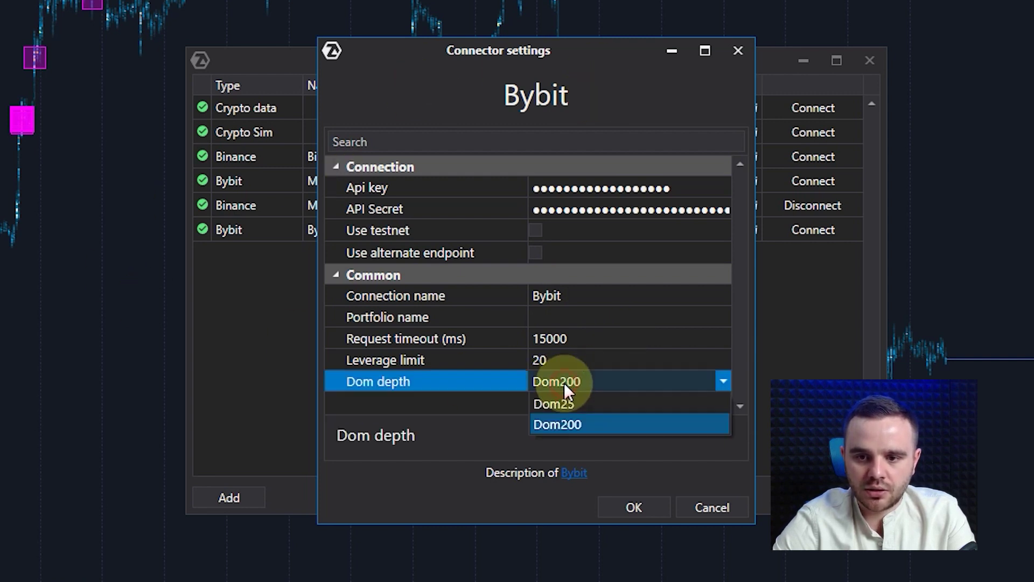
pyautogui.click(559, 425)
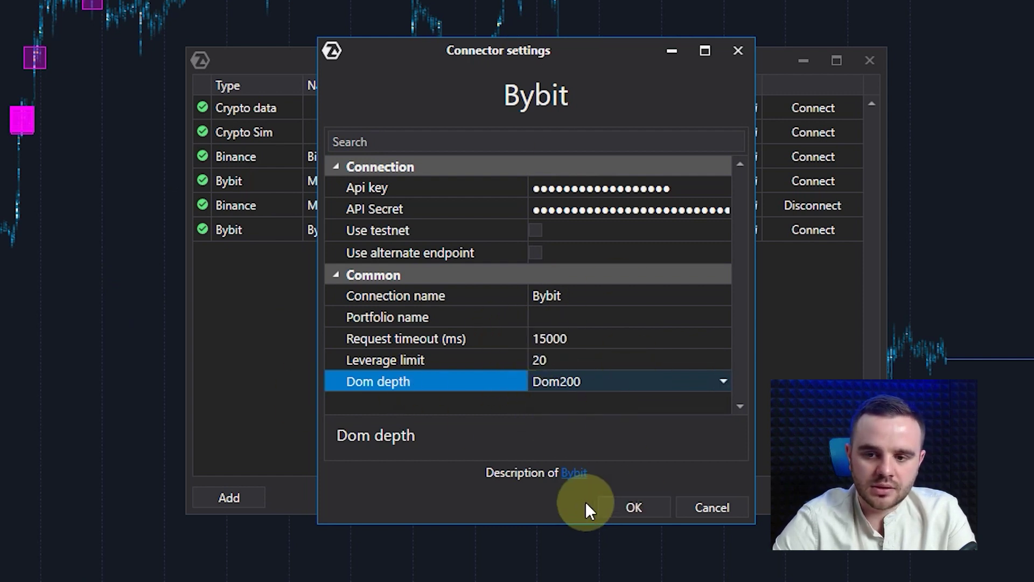
pyautogui.click(638, 512)
# - Keep the My Binance connection's Dom depth at Limit1000 and confirm its connector settings
pyautogui.click(730, 205)
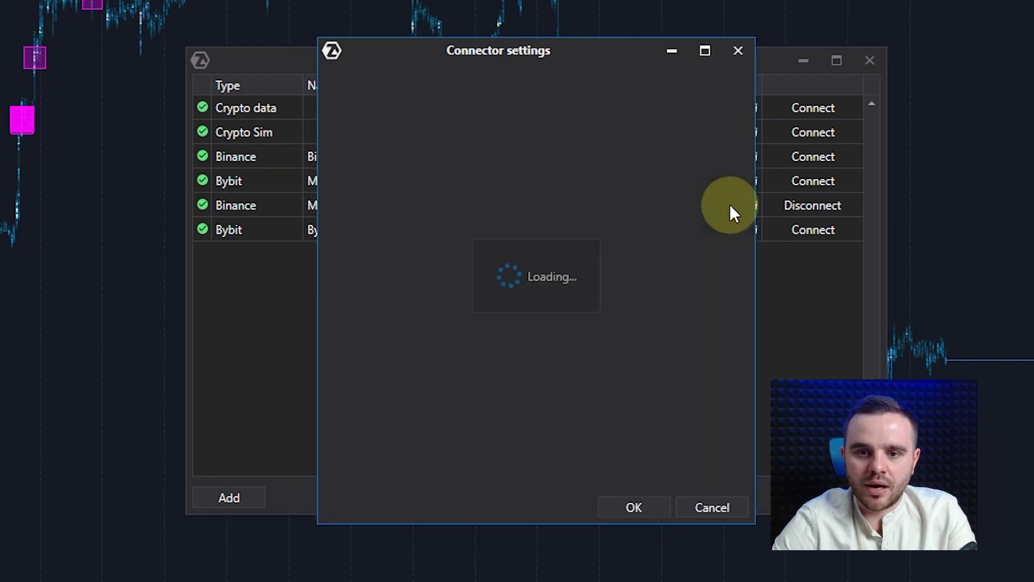
pyautogui.click(576, 275)
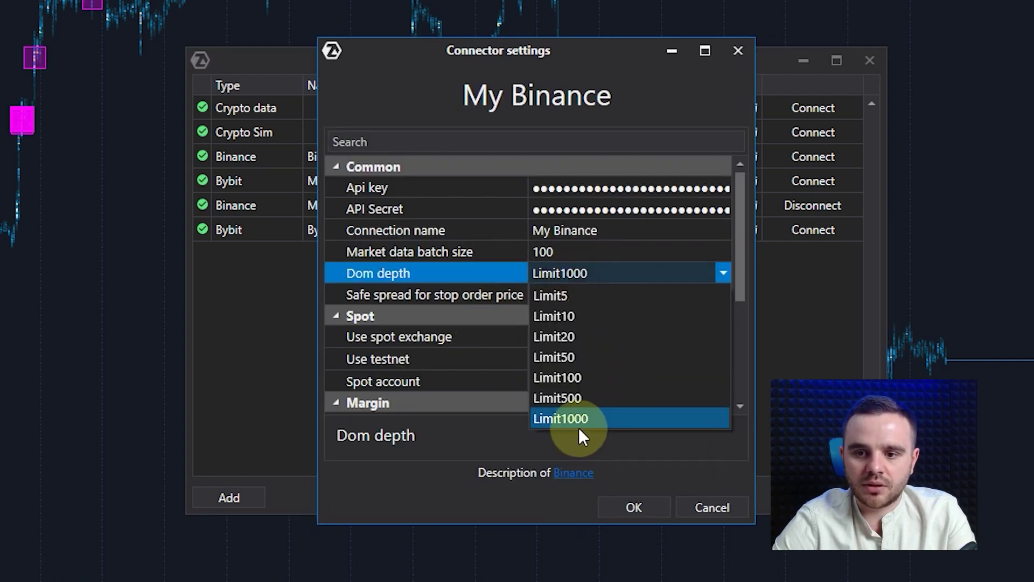
pyautogui.click(629, 503)
pyautogui.click(615, 507)
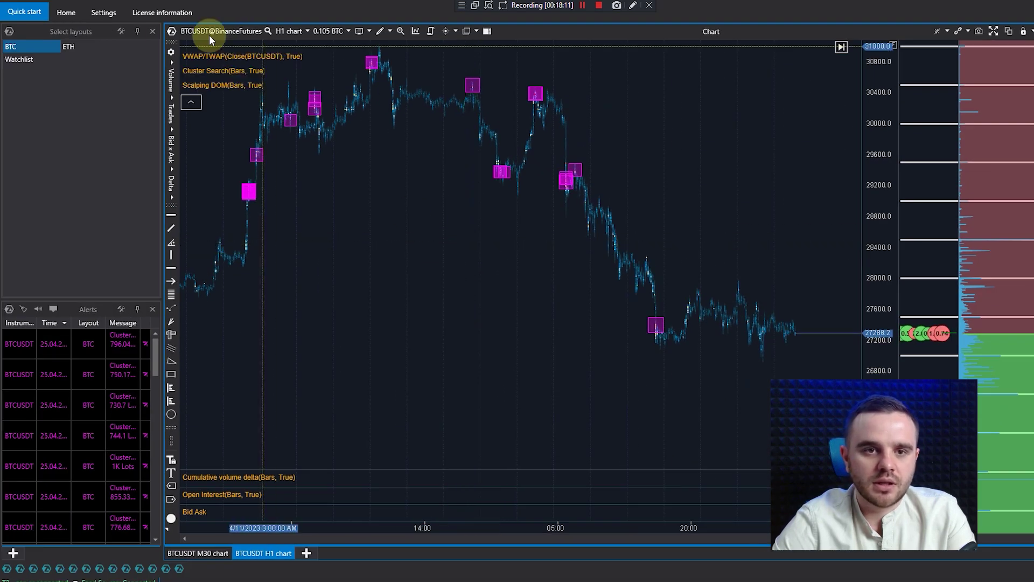
# - Limit the depth of market levels count in the common settings and check the order book beside the chart
pyautogui.click(99, 15)
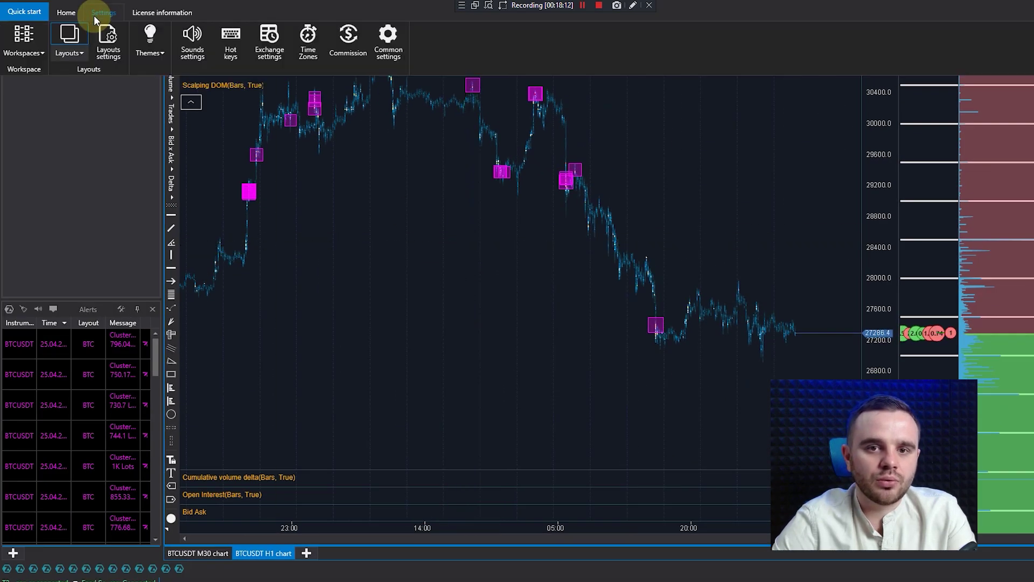
pyautogui.click(381, 47)
pyautogui.scroll(-2, 563, 313)
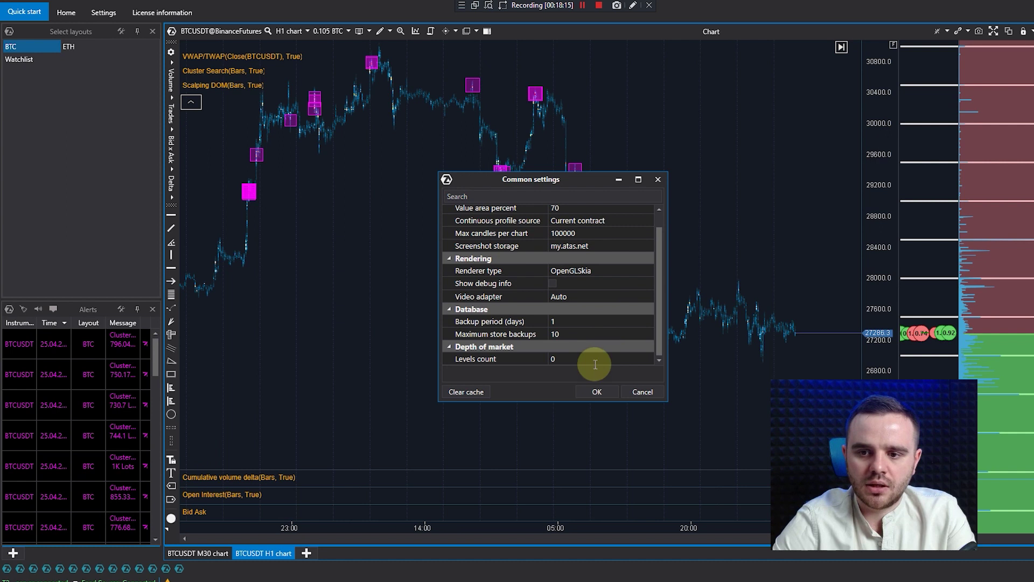
pyautogui.click(569, 355)
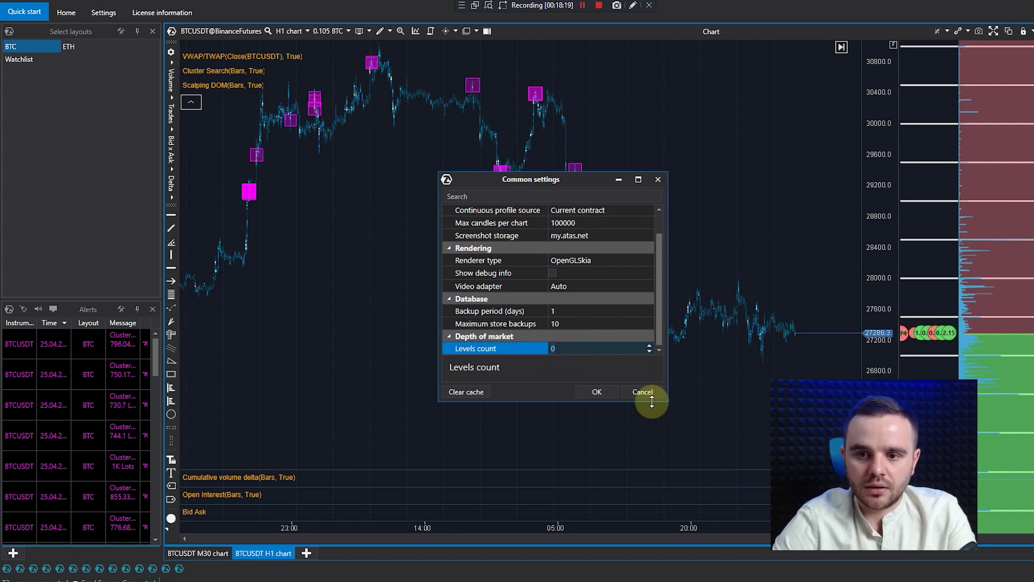
pyautogui.click(566, 338)
pyautogui.click(543, 351)
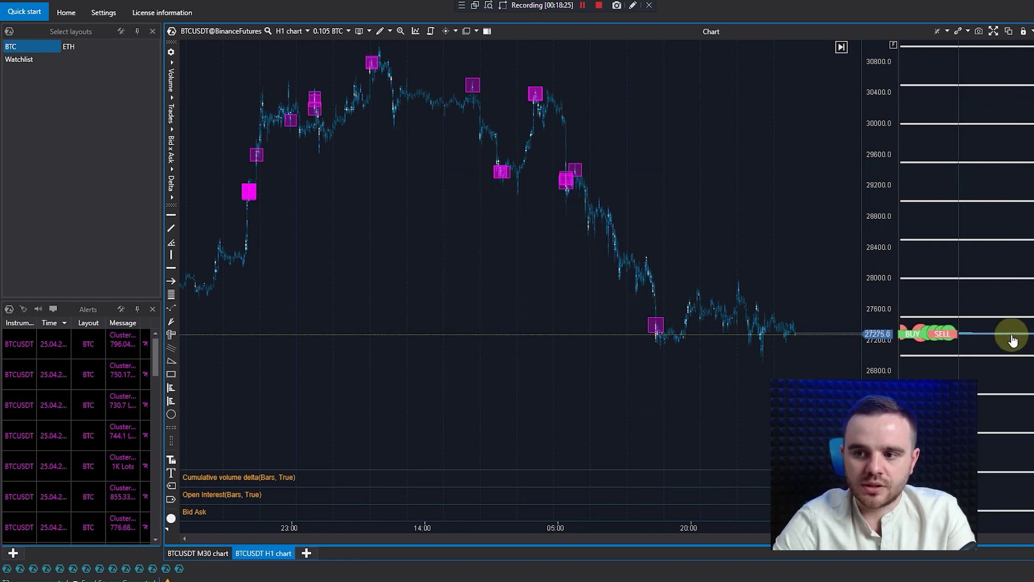
# - Restore the depth of market levels count to 0 in the common settings
pyautogui.click(105, 14)
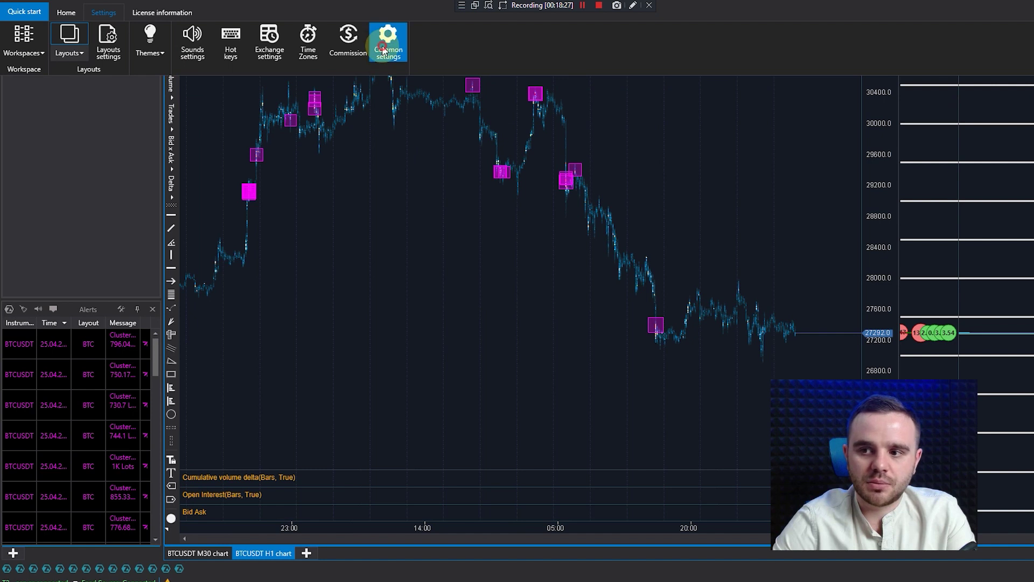
pyautogui.click(389, 35)
pyautogui.scroll(-1, 578, 340)
pyautogui.click(563, 350)
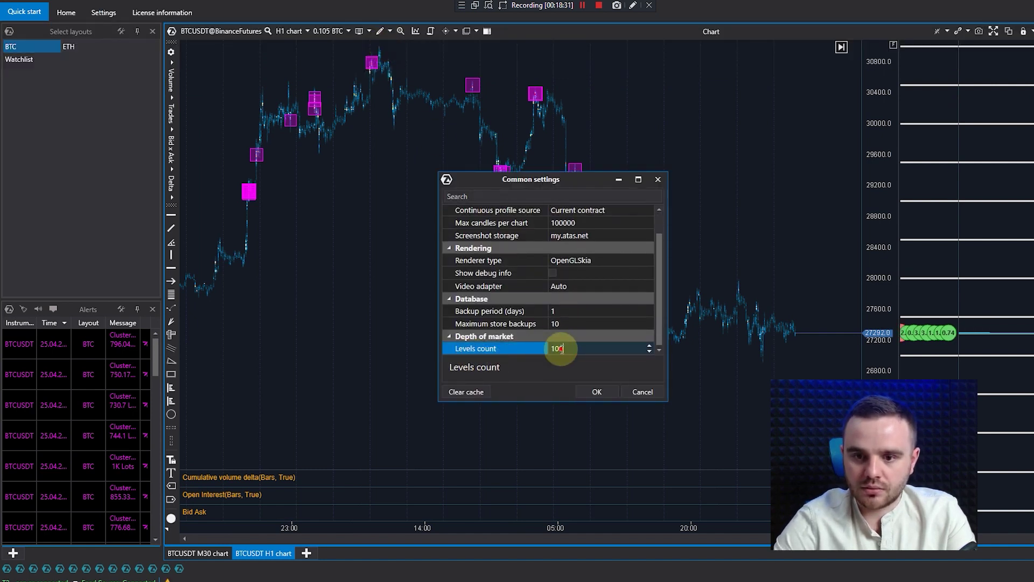
pyautogui.click(596, 392)
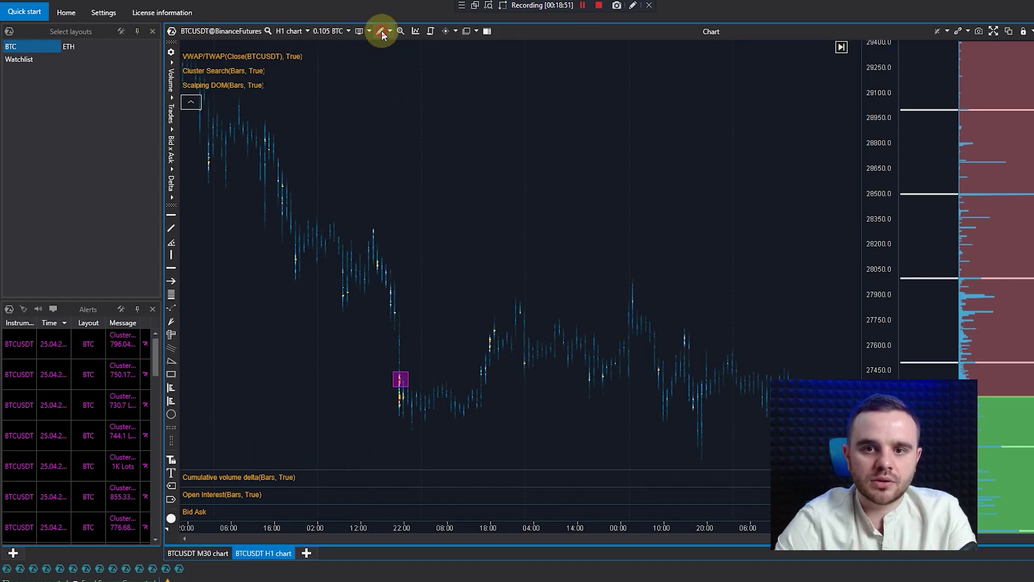
# - Review the drawing objects list and the Charting hot keys, checking the shortcut assigned to TPO and Profile
pyautogui.click(381, 30)
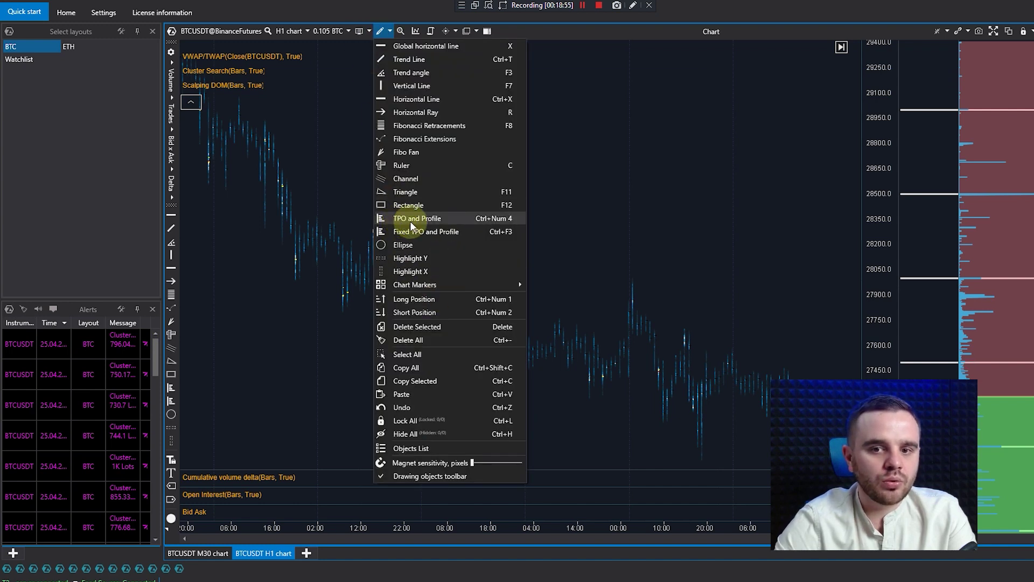
pyautogui.click(710, 226)
pyautogui.click(61, 12)
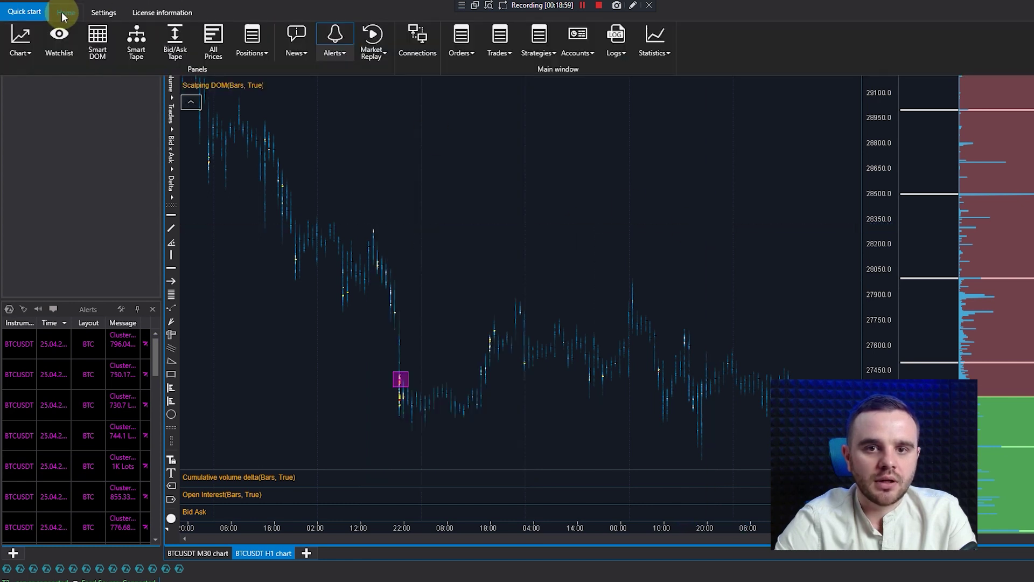
pyautogui.click(114, 13)
pyautogui.click(246, 39)
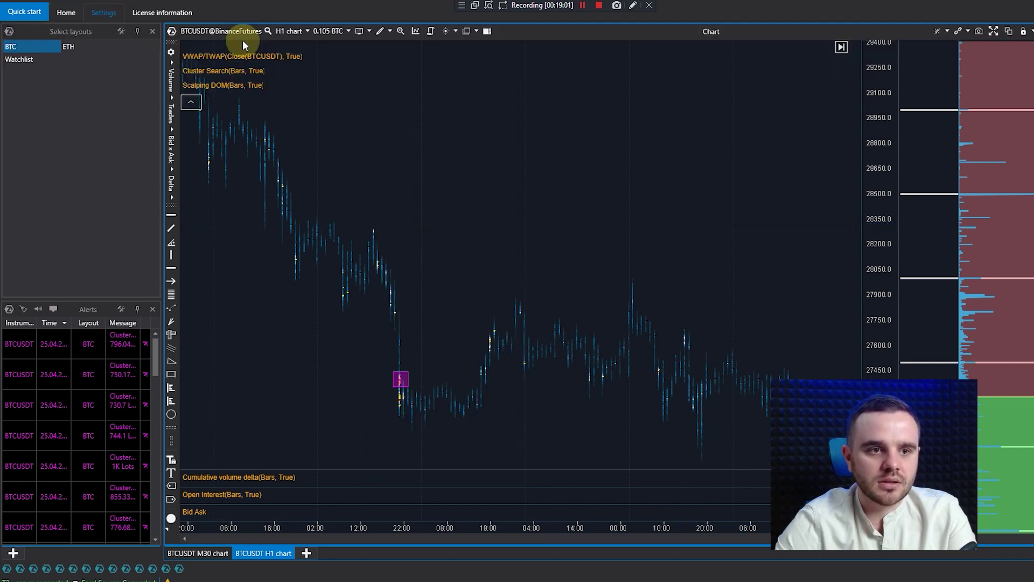
pyautogui.scroll(-8, 599, 321)
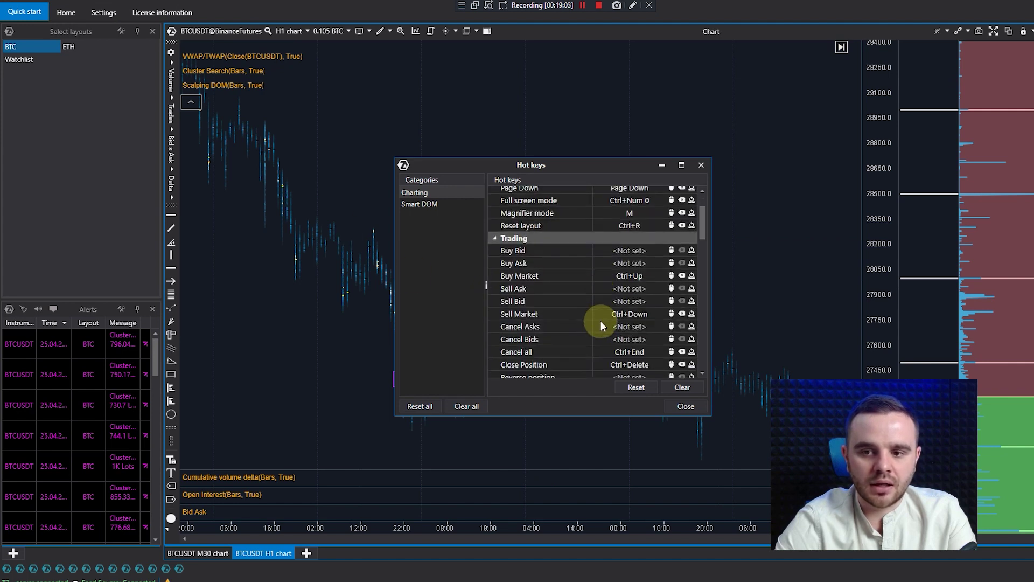
pyautogui.scroll(-2, 617, 322)
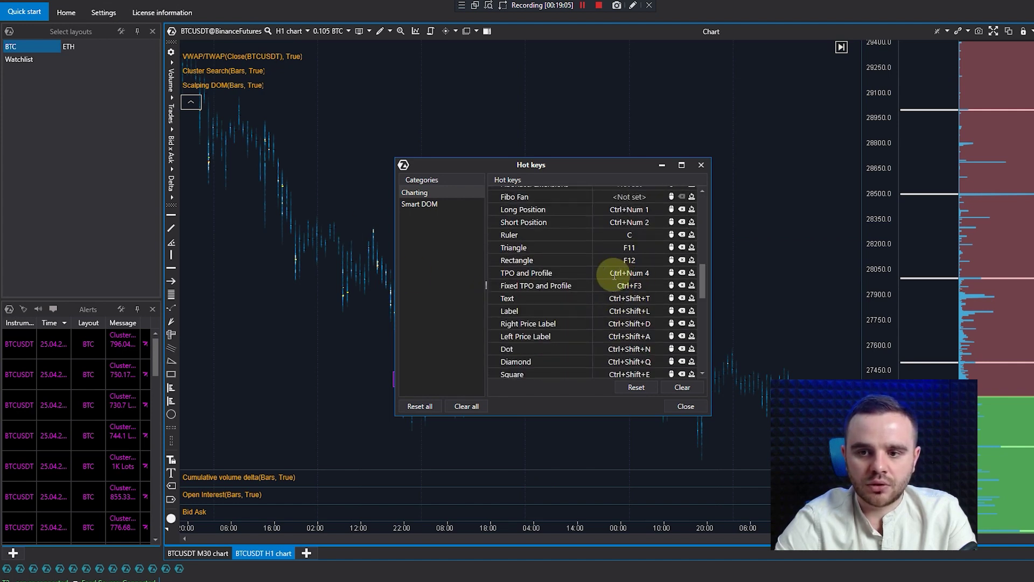
pyautogui.click(657, 274)
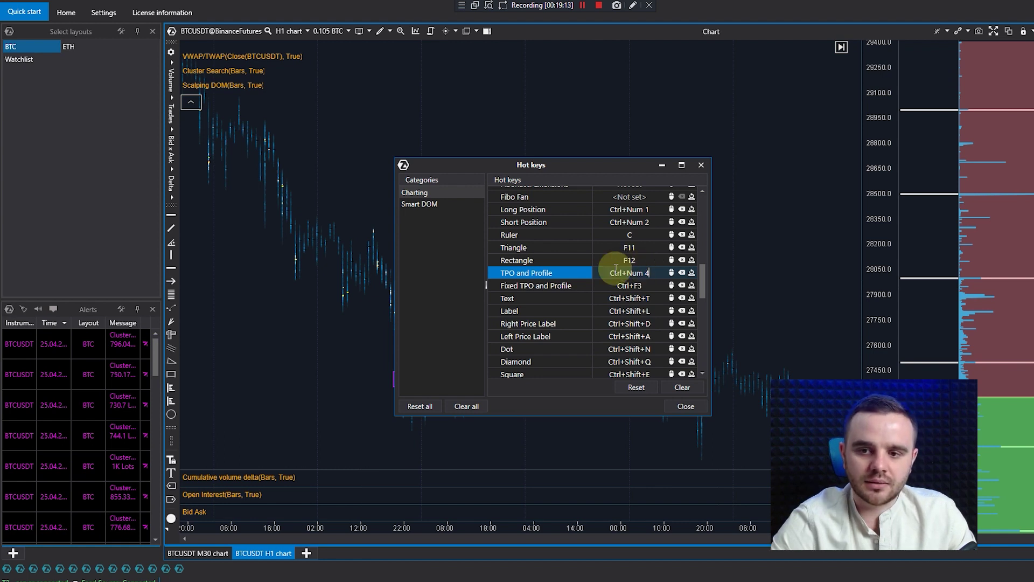
pyautogui.click(686, 407)
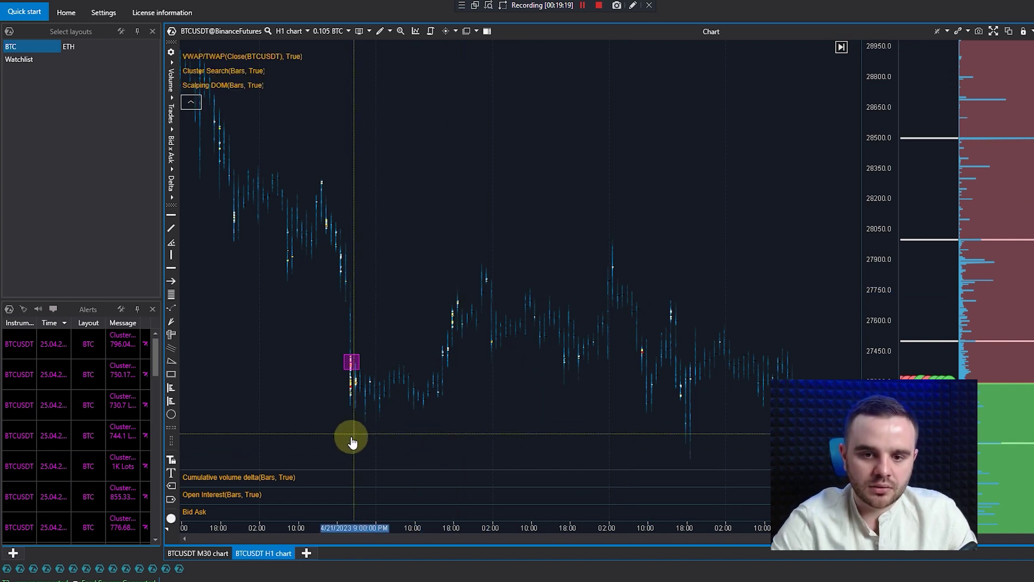
# - Draw a TPO and Profile area over the price range following the sharp drop, and delete it
pyautogui.moveTo(349, 438); pyautogui.dragTo(796, 254)
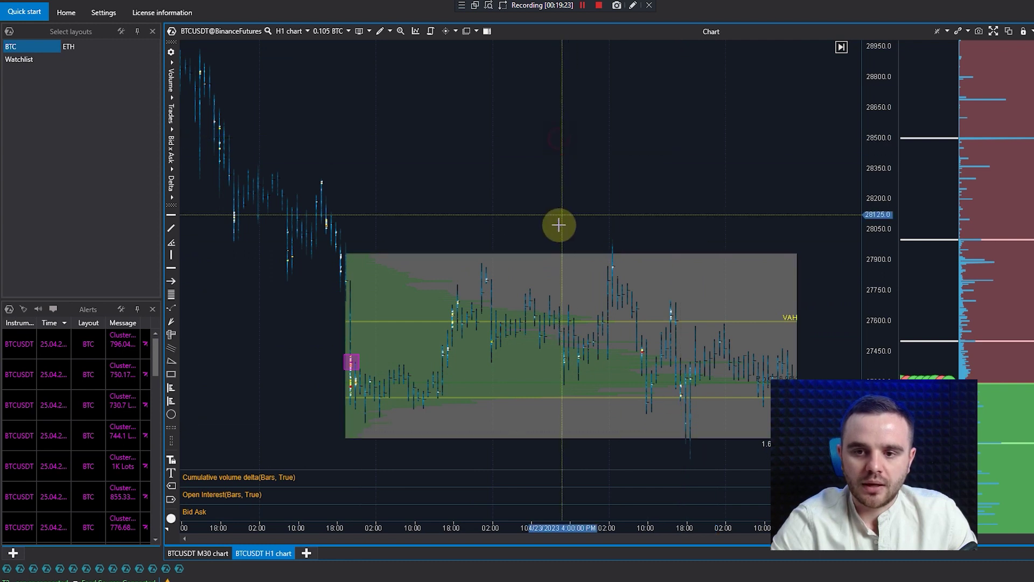
pyautogui.press('Delete')
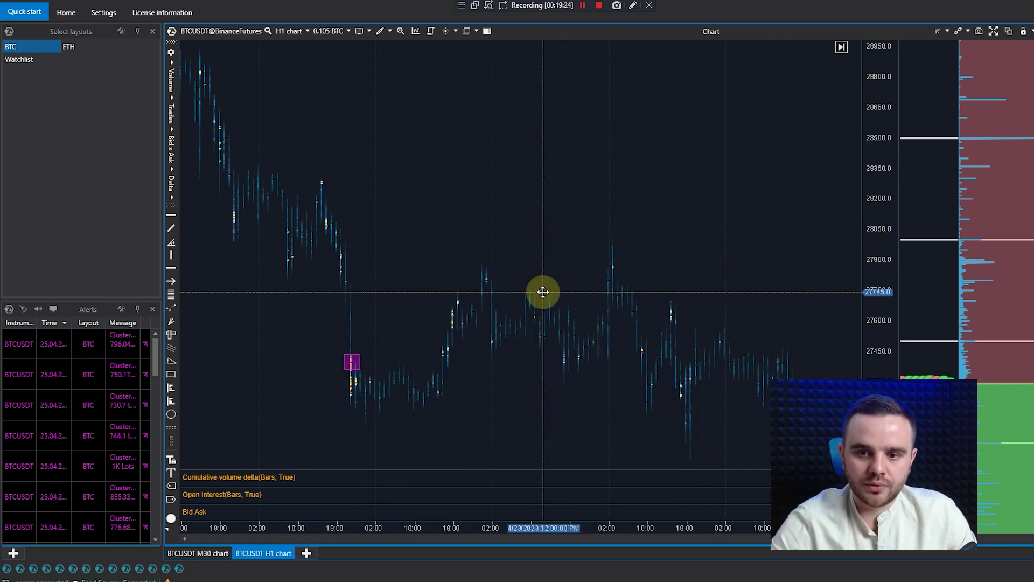
# - Apply the Chart working SPOT template to the BTCUSDT H1 chart and hide its Cluster Search indicator
pyautogui.rightClick(418, 141)
pyautogui.moveTo(457, 284)
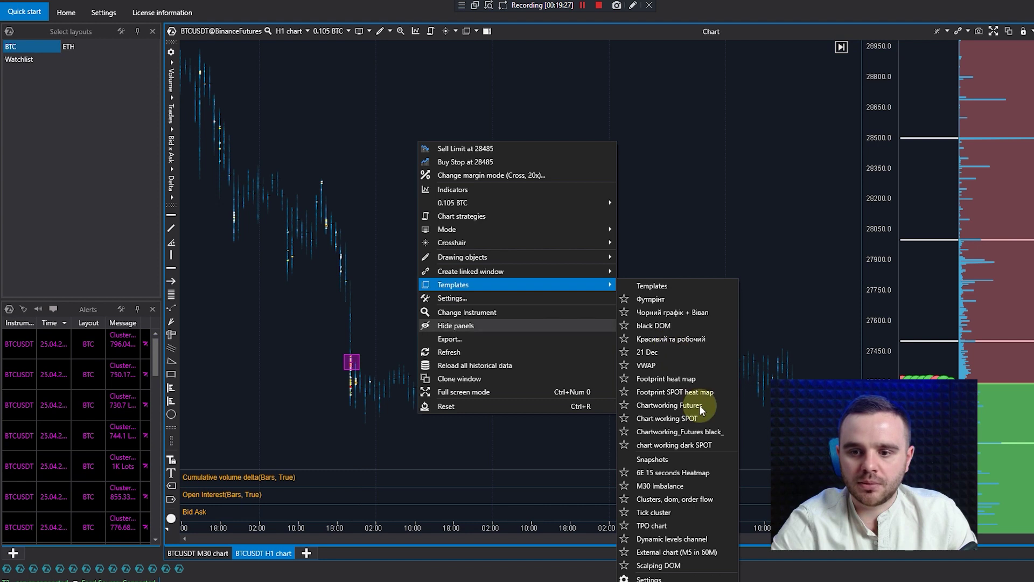
pyautogui.click(689, 417)
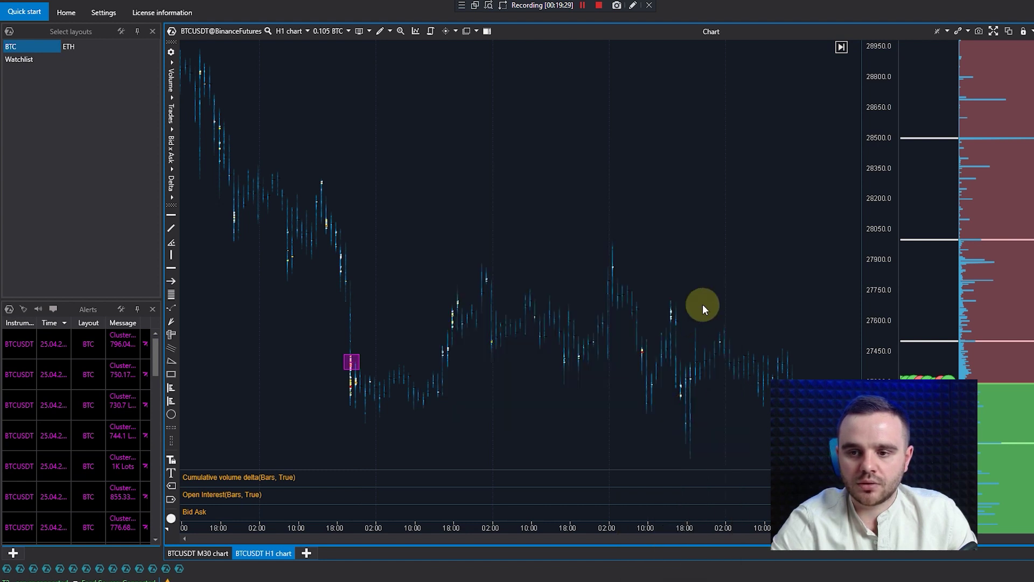
pyautogui.scroll(-10, 691, 254)
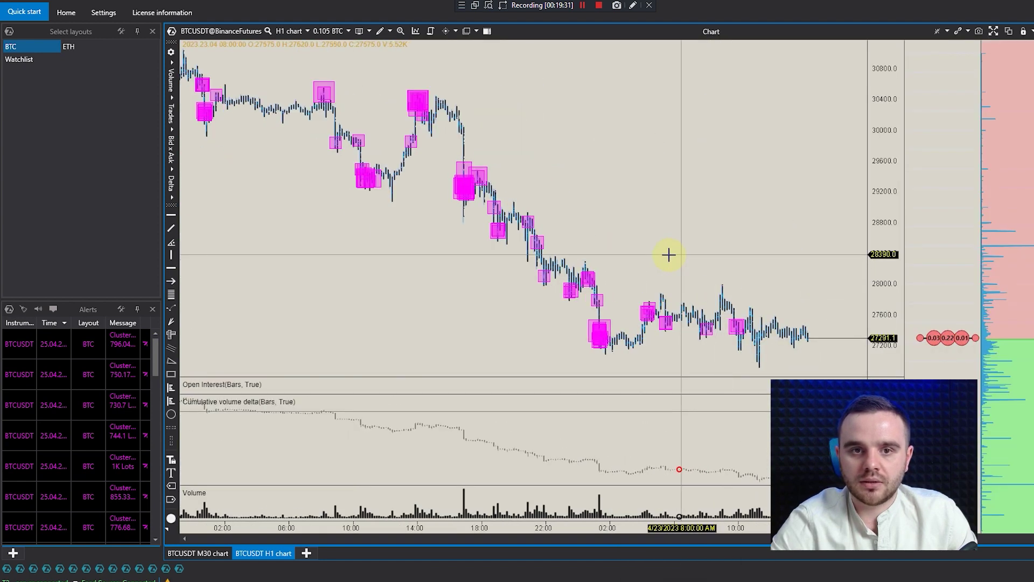
pyautogui.moveTo(252, 71)
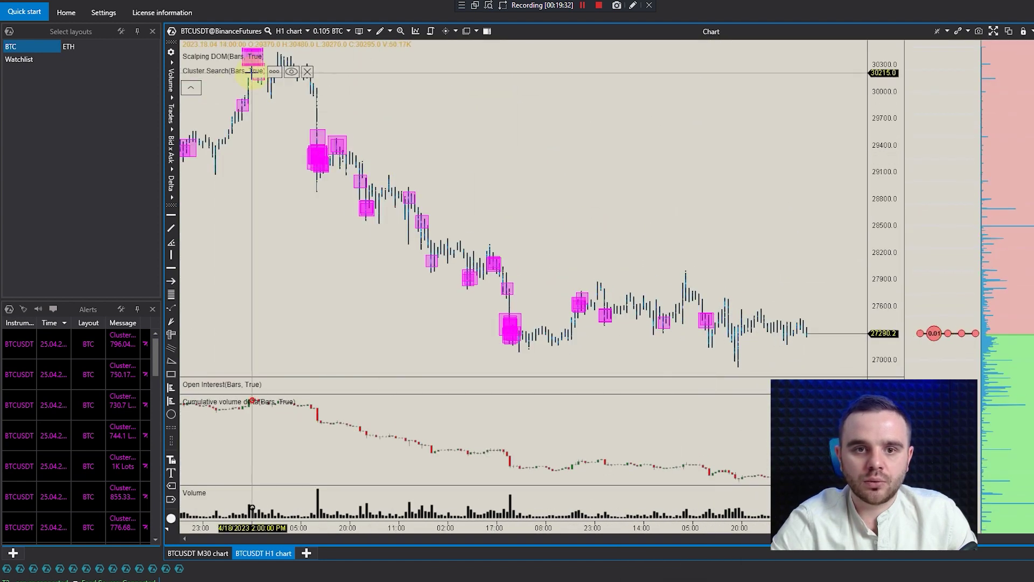
pyautogui.click(291, 72)
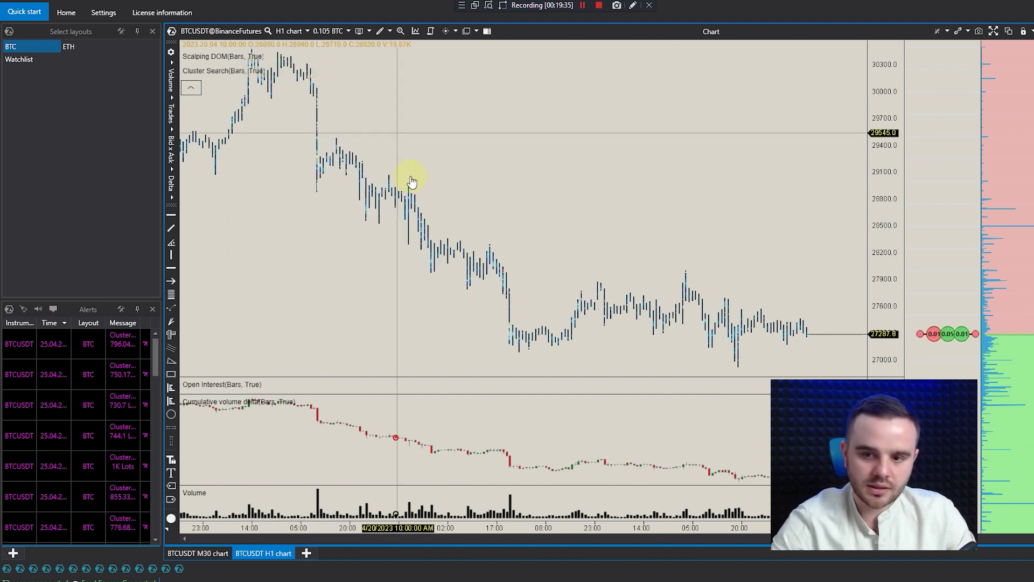
# - Draw a TPO and Profile area from about 27000 up to 28230, covering the sharp drop through the latest bars
pyautogui.moveTo(487, 362); pyautogui.dragTo(844, 249)
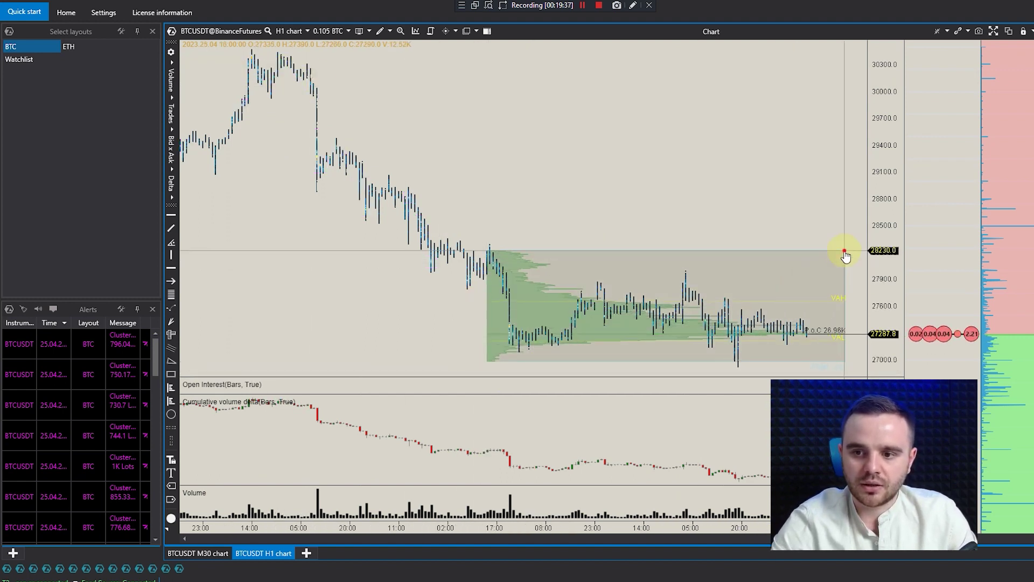
pyautogui.scroll(5, 793, 128)
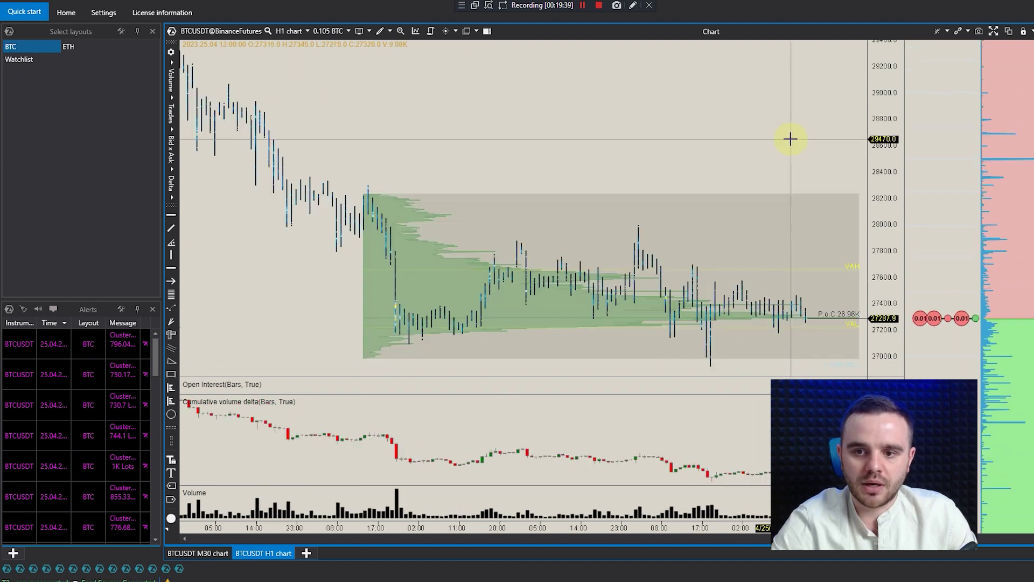
pyautogui.scroll(-3, 710, 294)
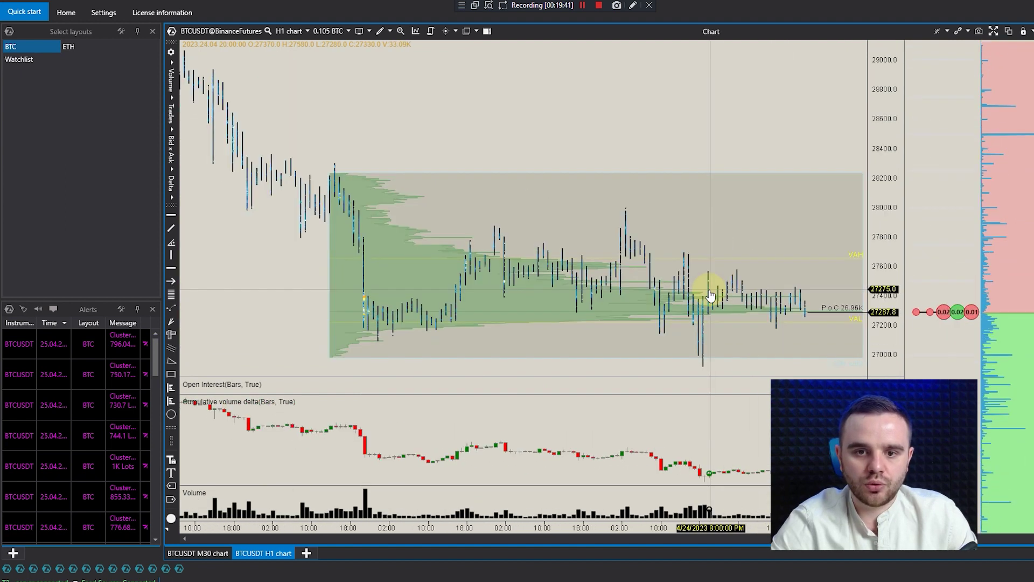
# - Make the market profile's area color more transparent, setting it to #35ABA99E
pyautogui.doubleClick(408, 215)
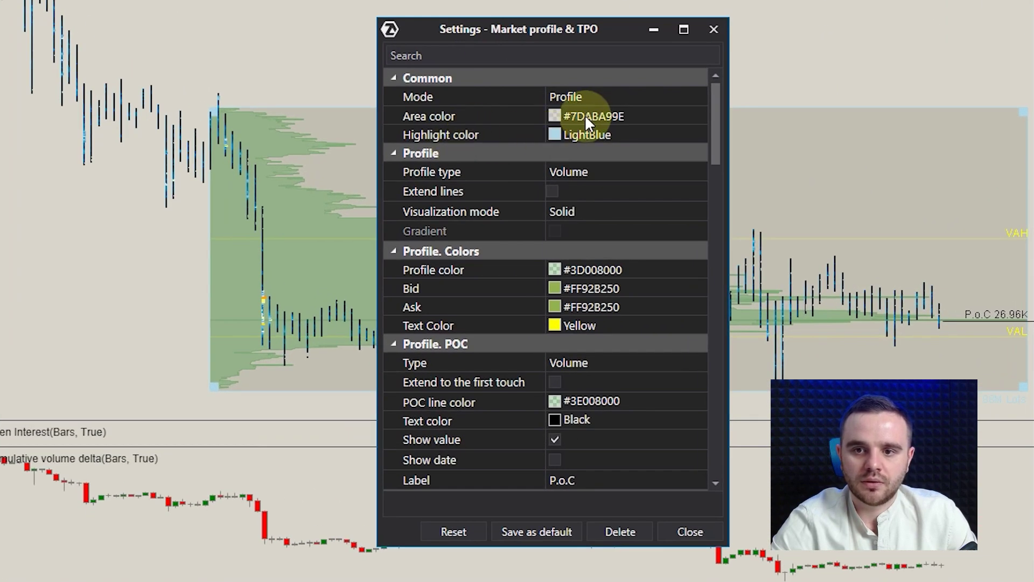
pyautogui.click(584, 115)
pyautogui.moveTo(628, 134); pyautogui.dragTo(669, 133)
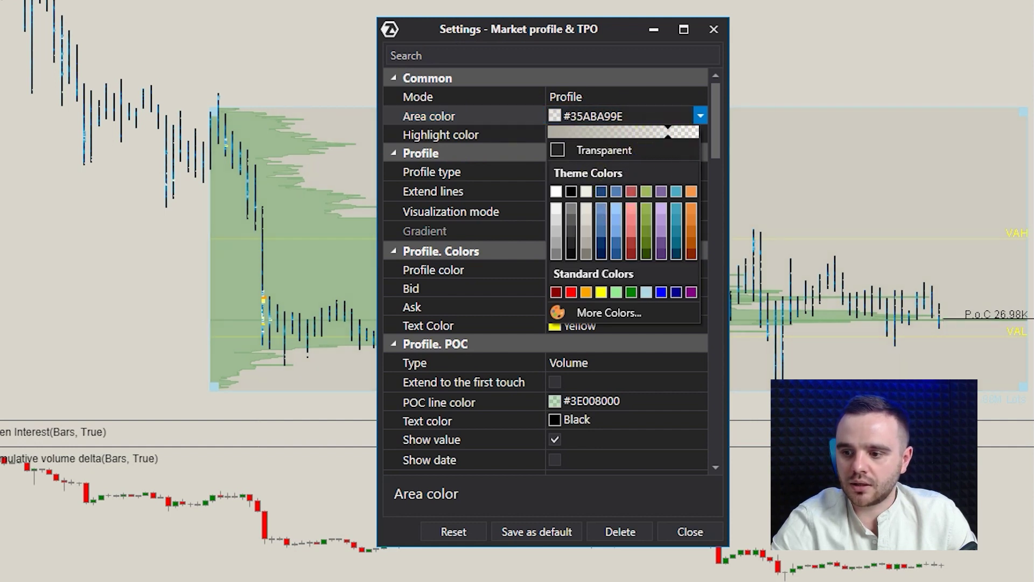
pyautogui.press('Escape')
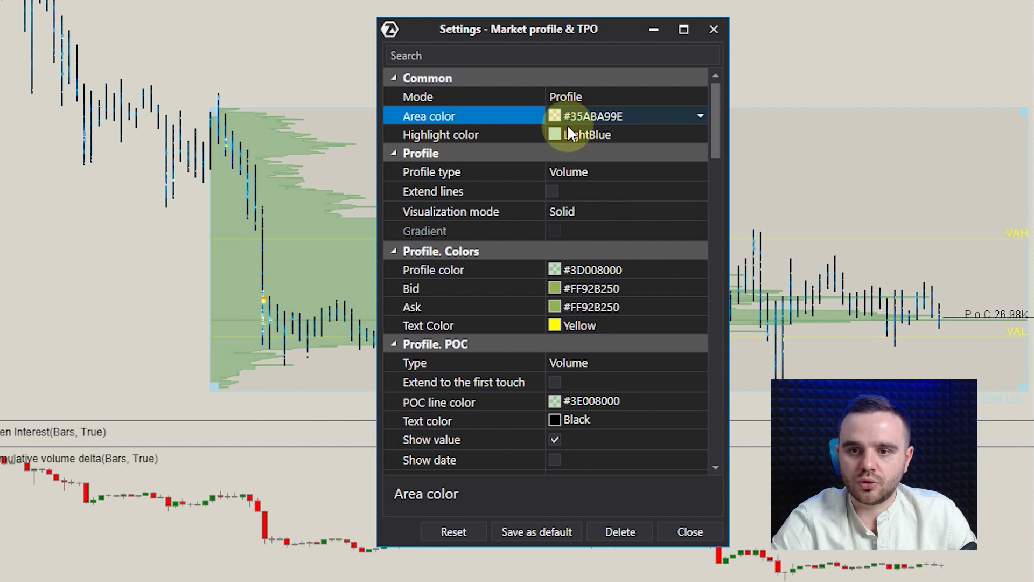
# - Try other profile colors and settle on a translucent orange, #2EFFA500, for the market profile
pyautogui.click(578, 270)
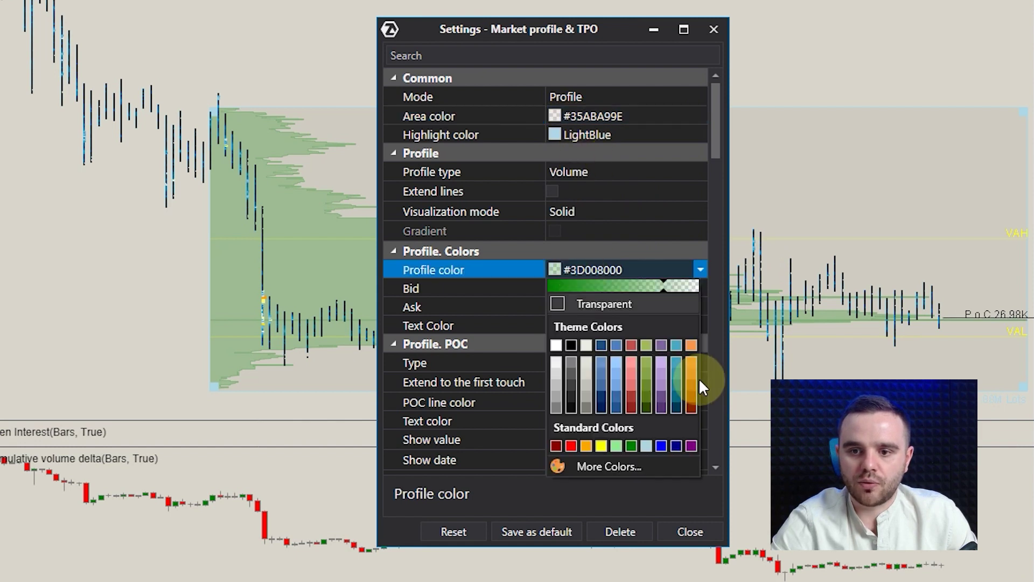
pyautogui.click(599, 344)
pyautogui.click(590, 269)
pyautogui.click(616, 446)
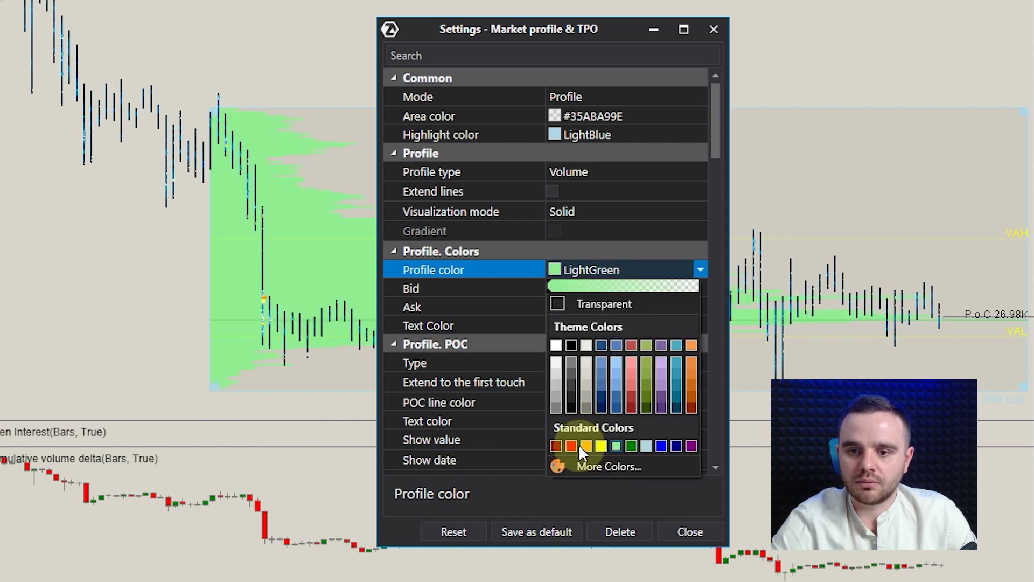
pyautogui.click(581, 446)
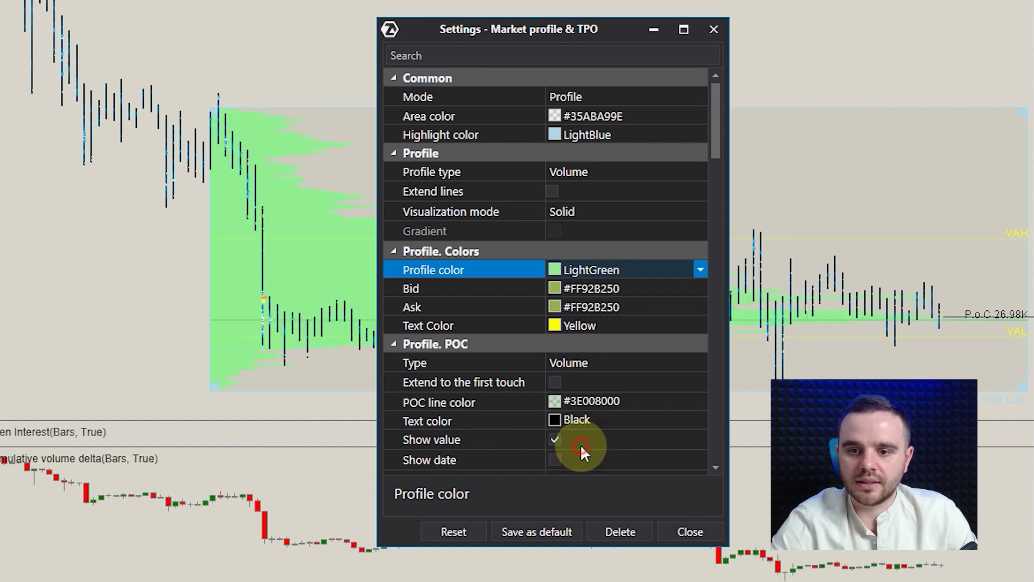
pyautogui.click(572, 270)
pyautogui.moveTo(648, 287); pyautogui.dragTo(675, 283)
pyautogui.click(519, 496)
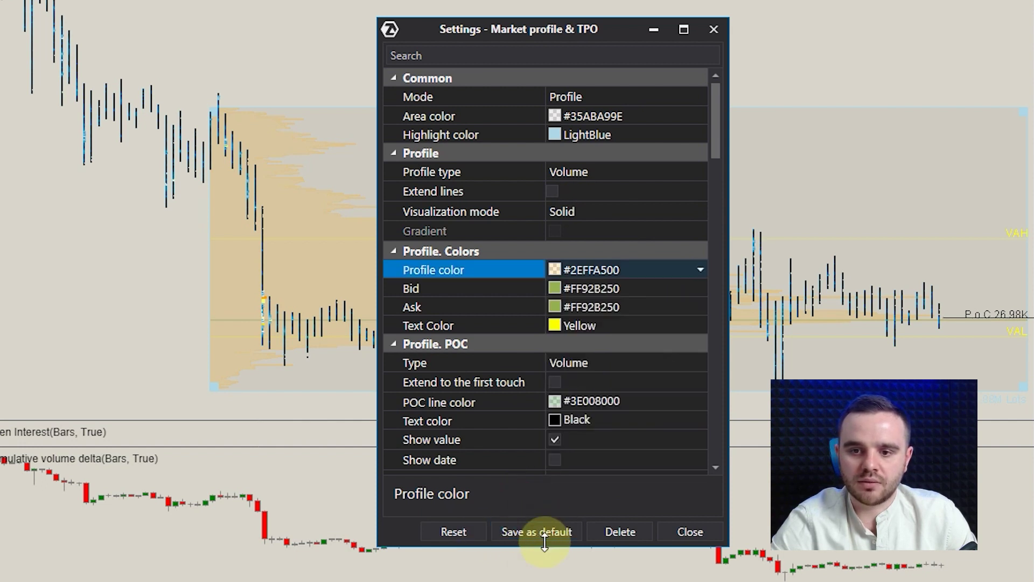
# - Examine the remaining Market profile & TPO settings, from POC and value area to TPO, initial balance and alerts, and close them
pyautogui.scroll(-3, 641, 380)
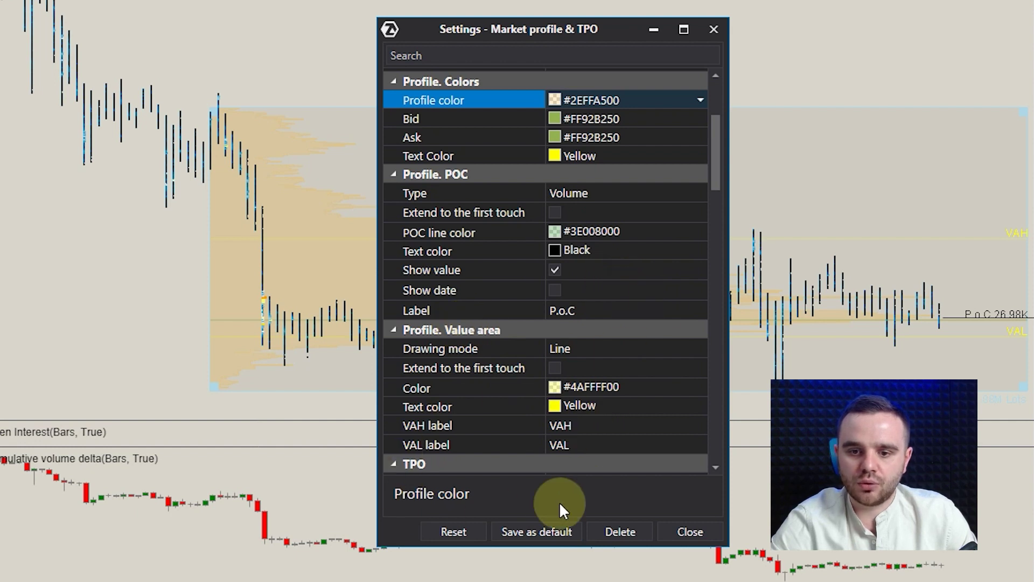
pyautogui.scroll(-5, 603, 253)
pyautogui.scroll(2, 620, 405)
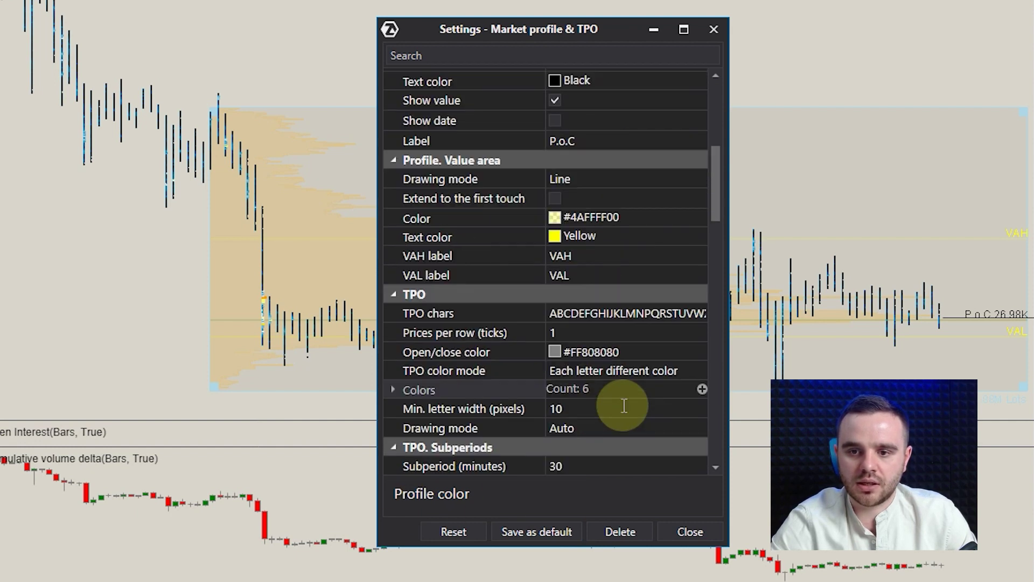
pyautogui.scroll(6, 622, 401)
pyautogui.scroll(-4, 622, 393)
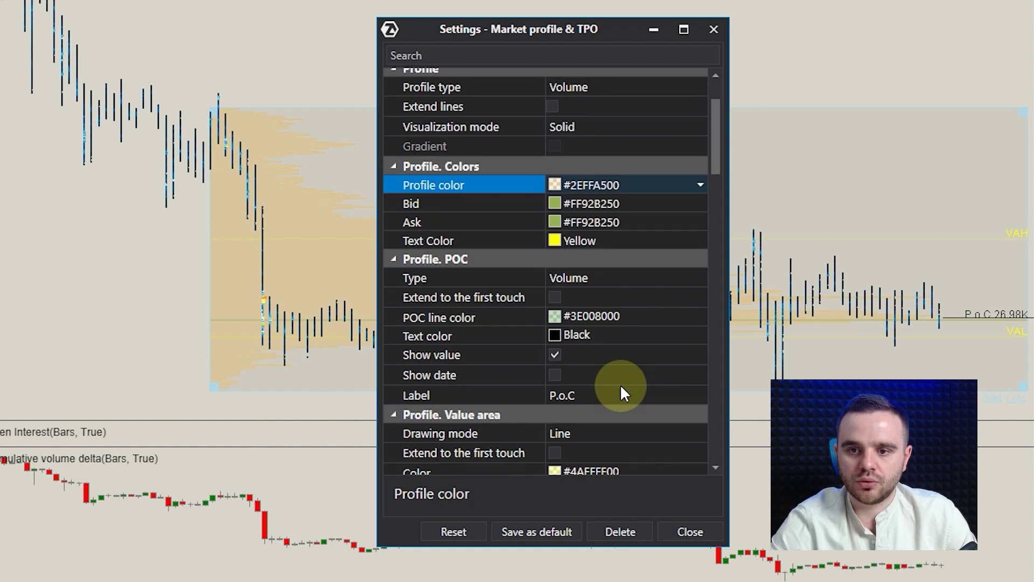
pyautogui.scroll(-4, 587, 360)
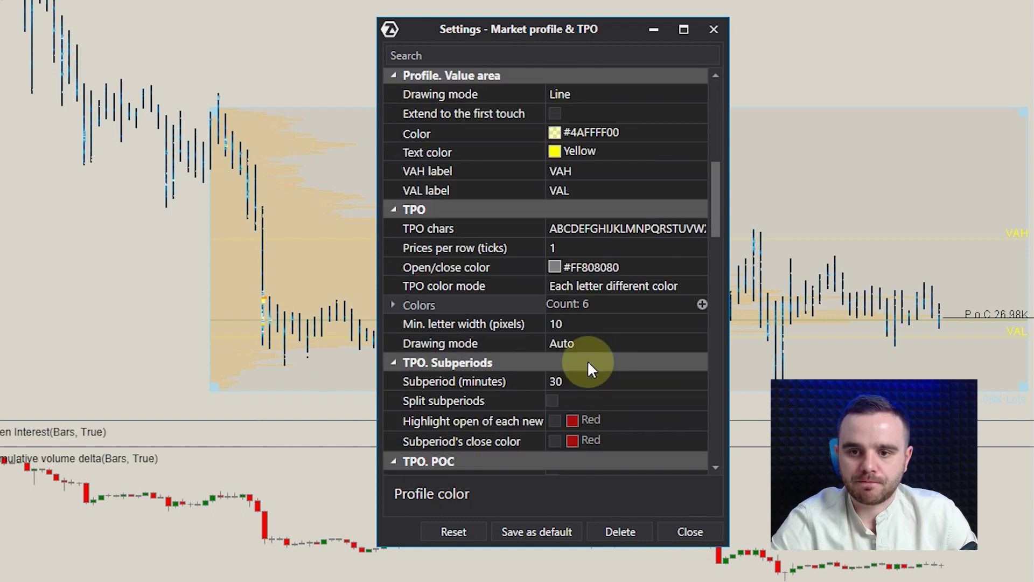
pyautogui.scroll(-2, 587, 359)
pyautogui.scroll(-5, 587, 362)
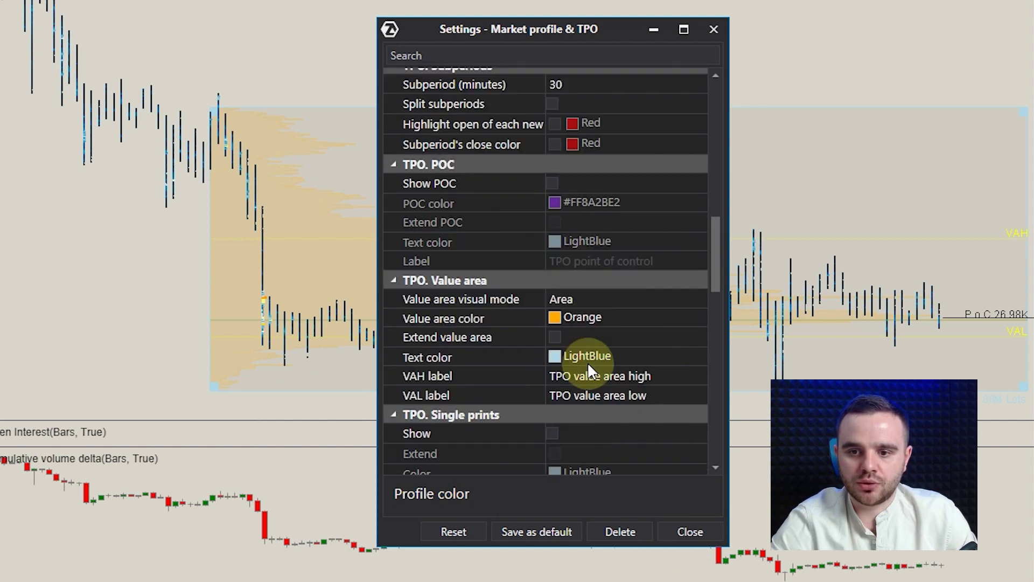
pyautogui.scroll(-8, 584, 366)
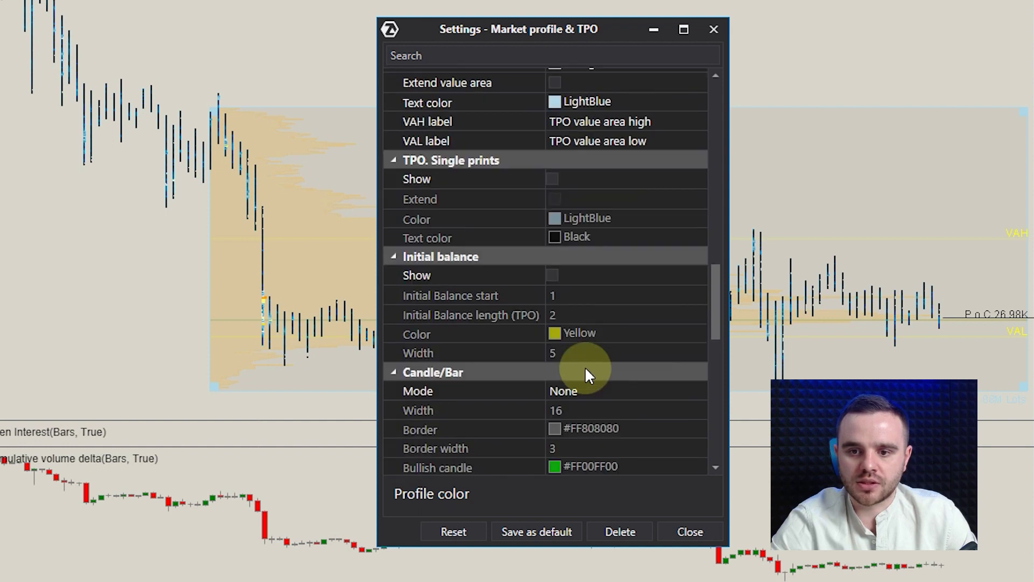
pyautogui.scroll(-6, 584, 372)
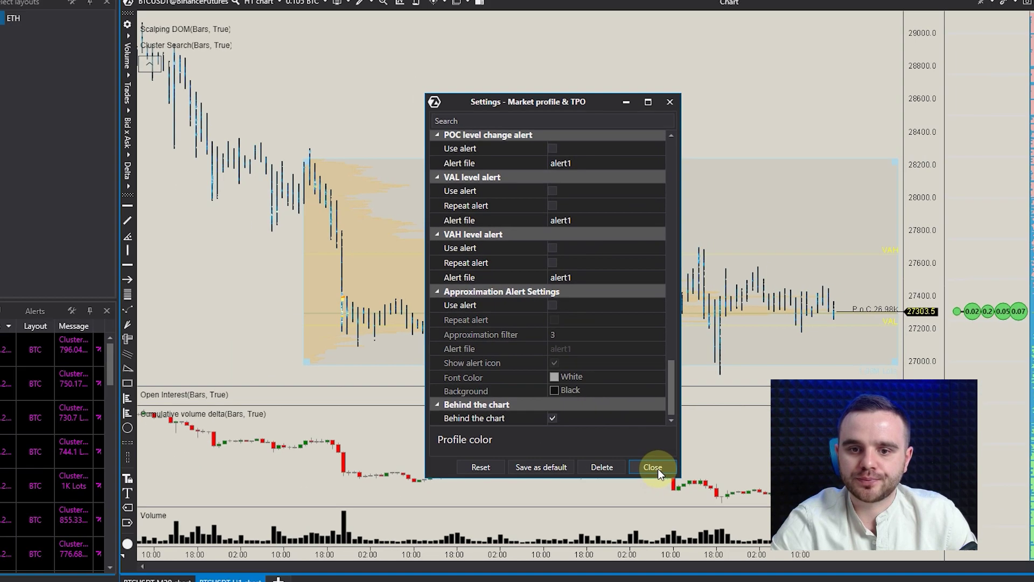
pyautogui.click(692, 532)
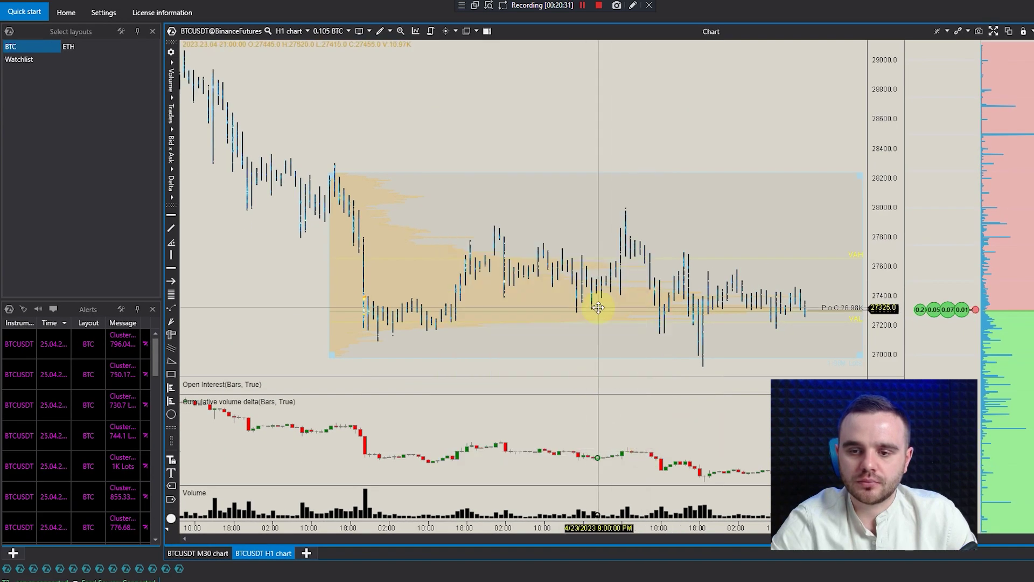
# - Move the start of the market profile area to the large drop bar, keeping its upper edge near 28200
pyautogui.scroll(3, 377, 246)
pyautogui.scroll(-2, 584, 113)
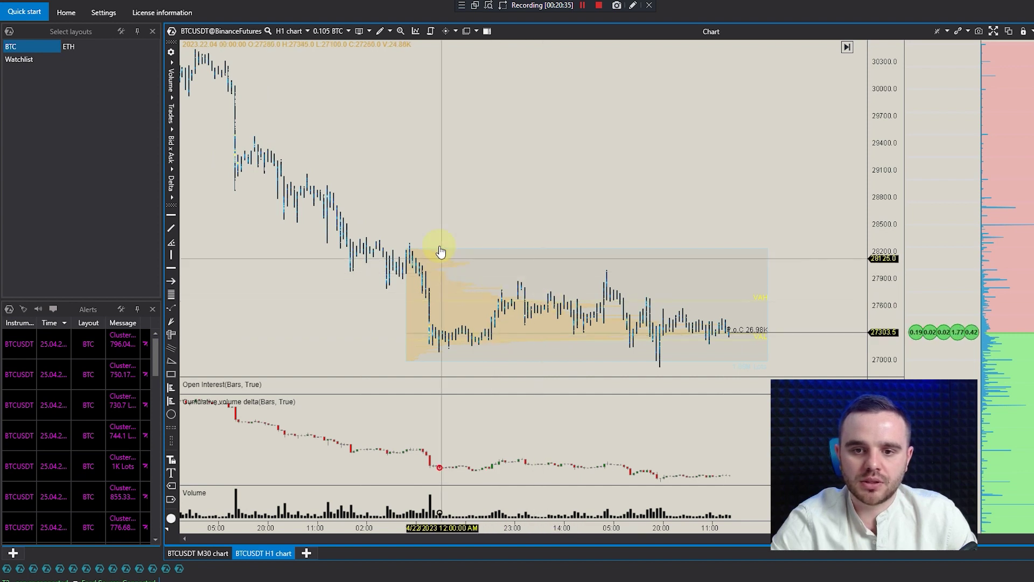
pyautogui.moveTo(410, 261)
pyautogui.mouseDown()
pyautogui.moveTo(404, 254)
pyautogui.moveTo(425, 250)
pyautogui.mouseUp()
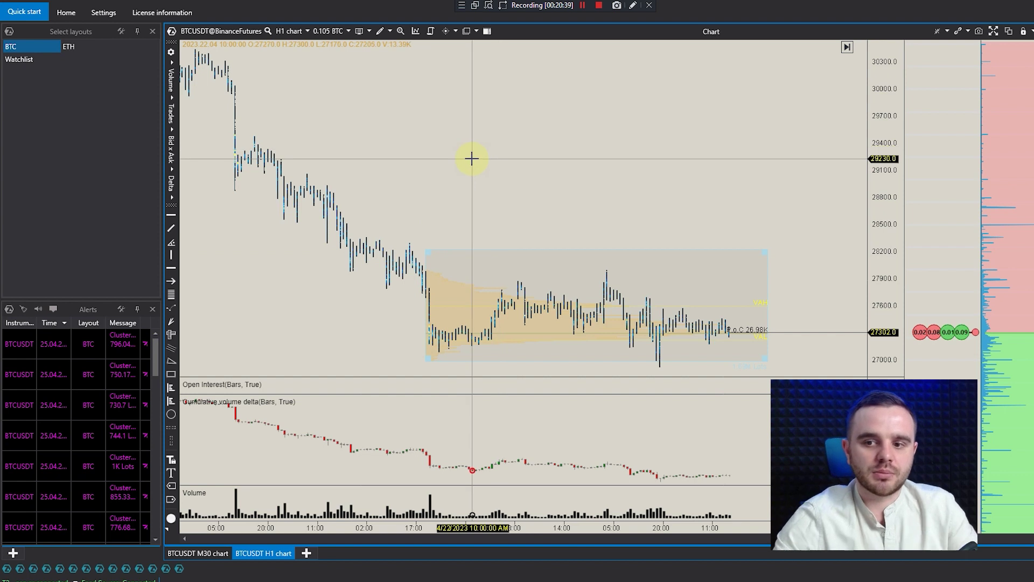